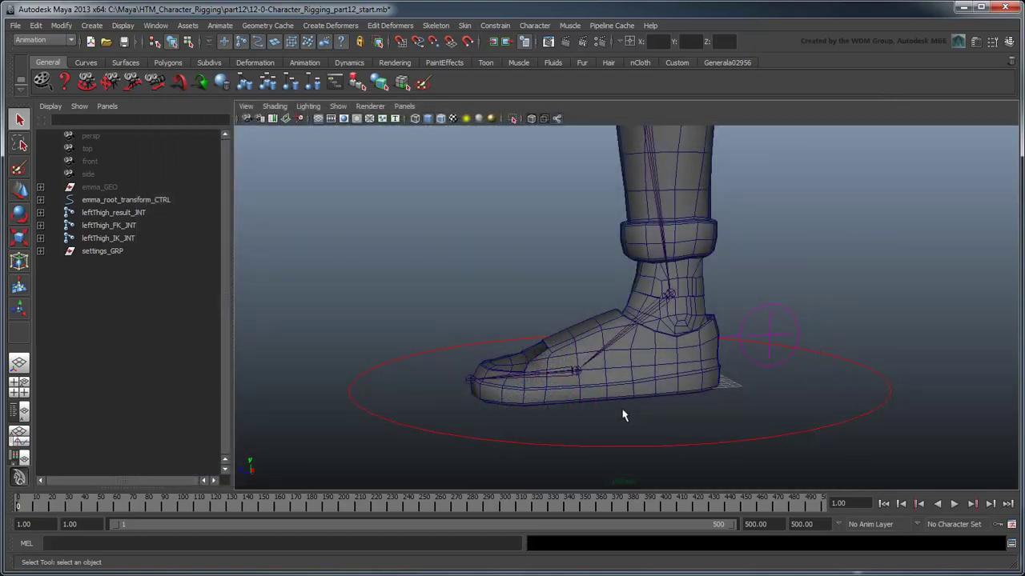
Create a NURBS circle and name it leftThigh_FK_CTRL
{"action": "left_click", "coordinate": [92, 25]}
{"action": "mouse_move", "coordinate": [102, 47]}
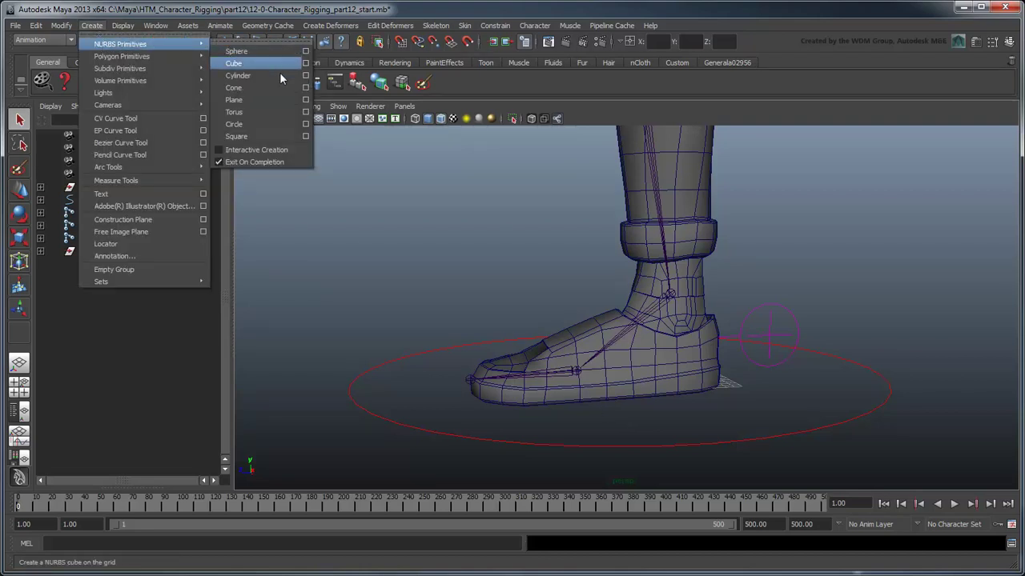
{"action": "left_click", "coordinate": [273, 124]}
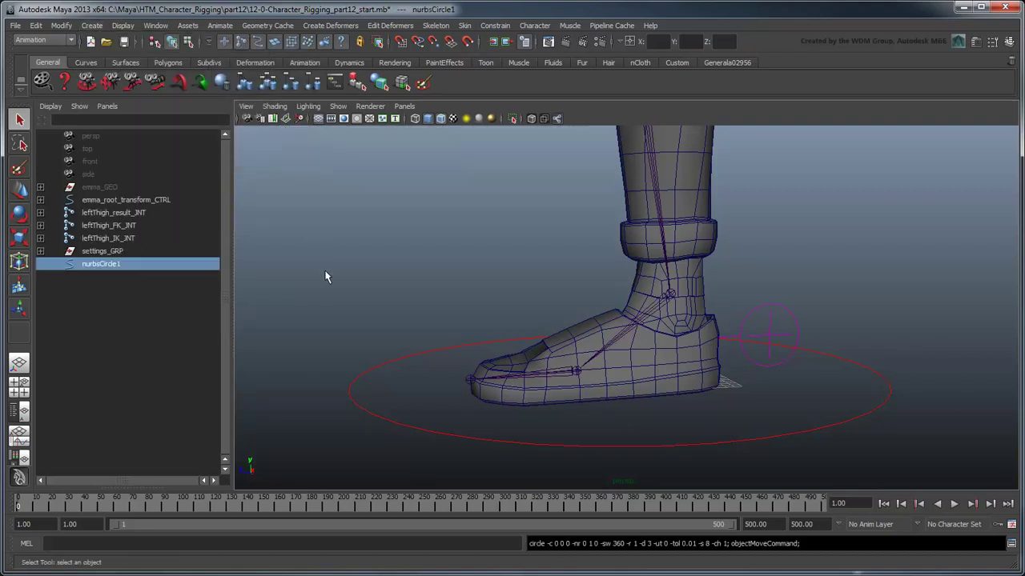
{"action": "double_click", "coordinate": [118, 270]}
{"action": "type", "text": "leftThigh_FK_CTRL"}
{"action": "key", "text": "Return"}
Scale the circle up around the leg and freeze its transformations
{"action": "left_click_drag", "start_coordinate": [406, 273], "coordinate": [651, 403], "text": "alt"}
{"action": "key", "text": "r"}
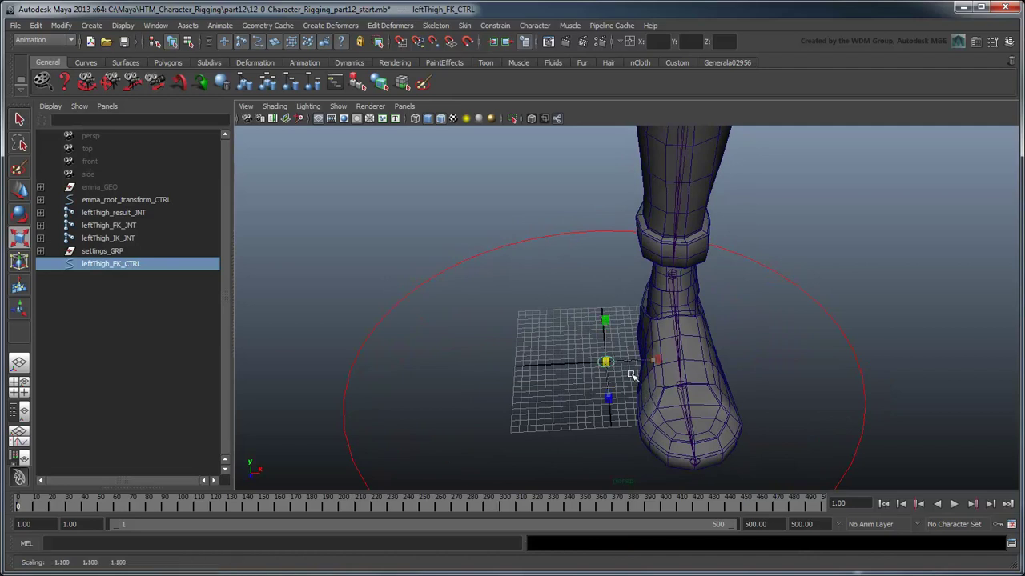
{"action": "middle_click_drag", "start_coordinate": [641, 366], "coordinate": [745, 397]}
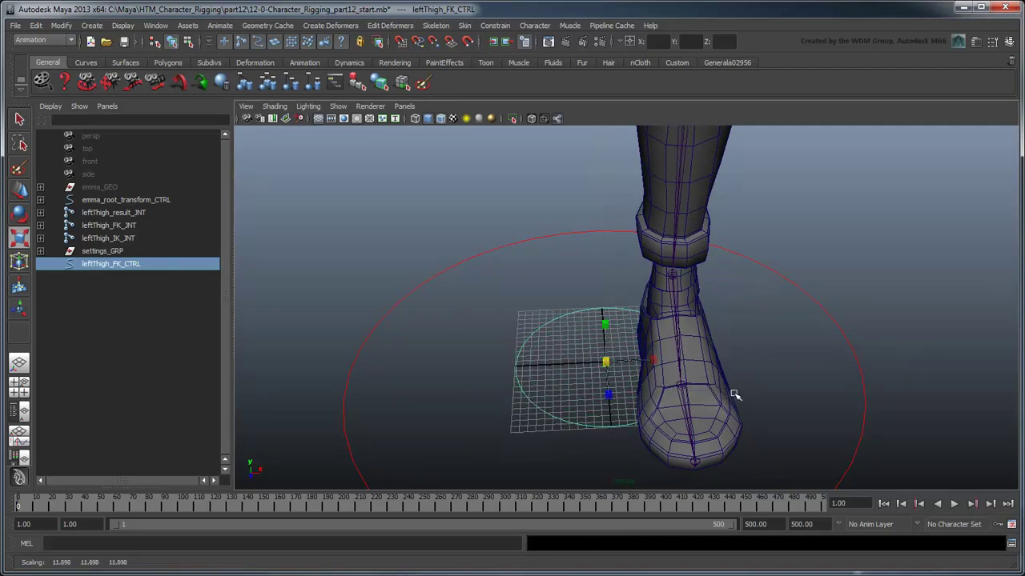
{"action": "left_click", "coordinate": [64, 27]}
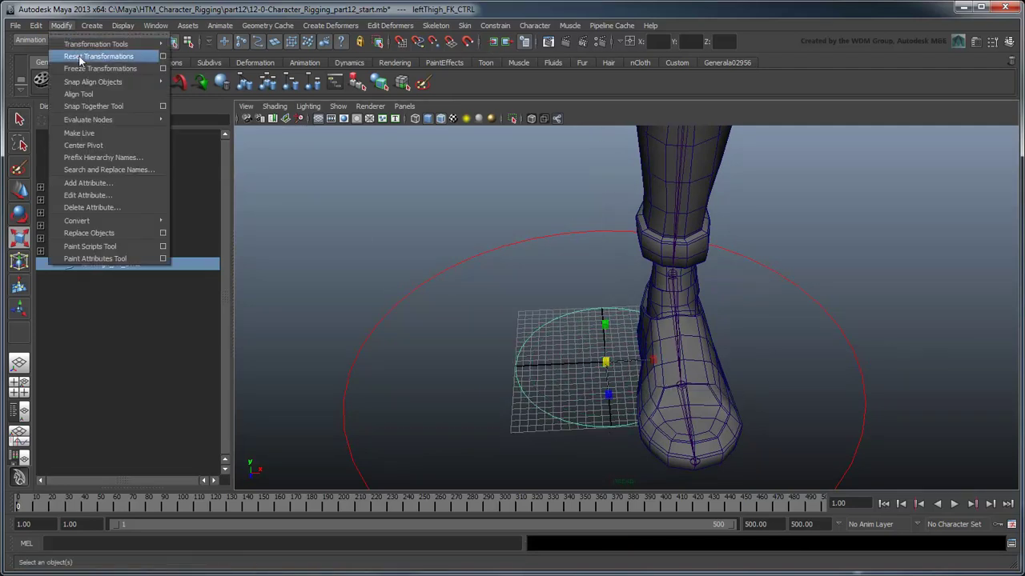
{"action": "left_click", "coordinate": [148, 68]}
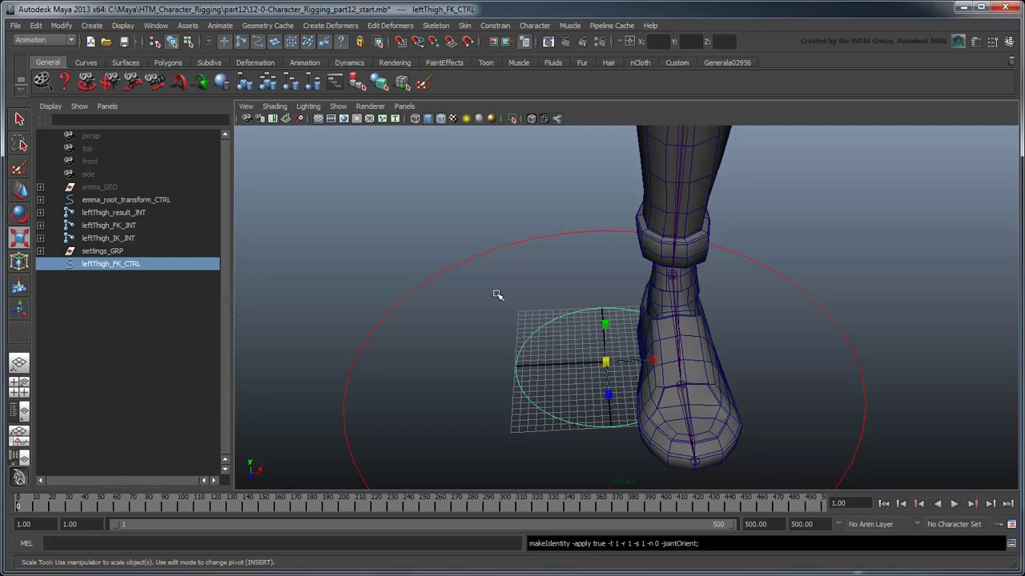
Parent the circle's shape directly under leftThigh_FK_JNT with 'parent -r -s'
{"action": "key", "text": "Down"}
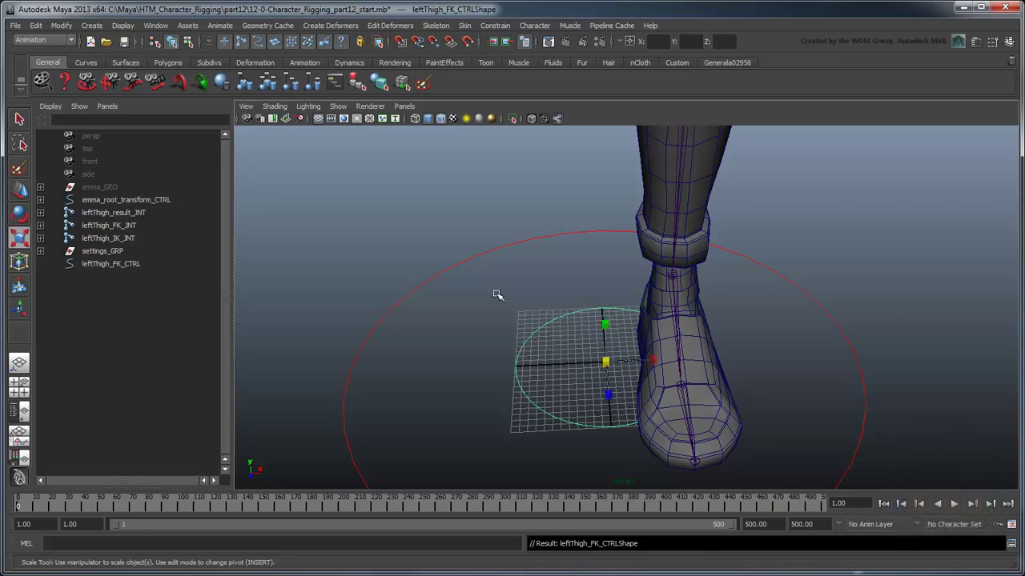
{"action": "left_click", "coordinate": [137, 226], "text": "ctrl"}
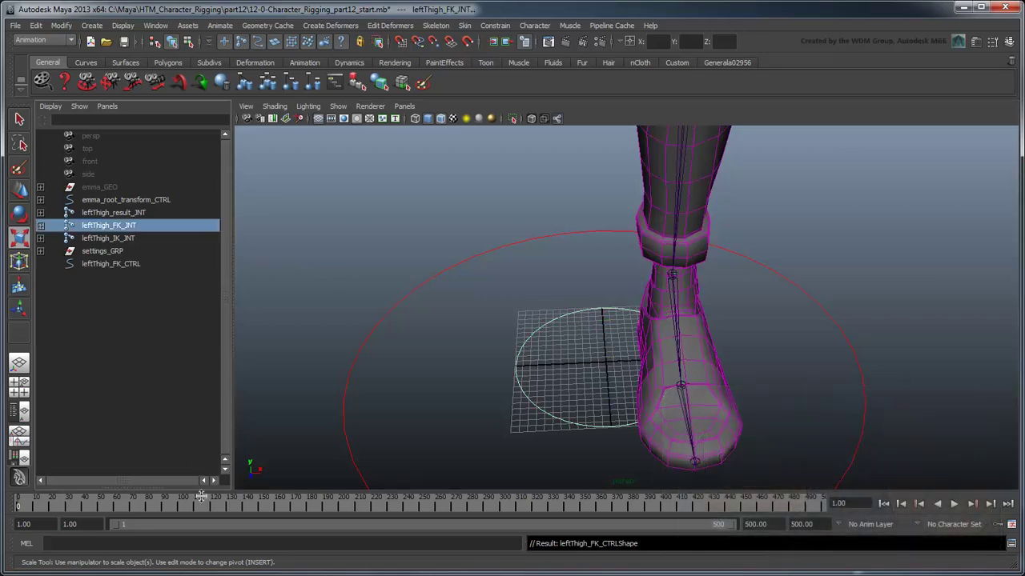
{"action": "left_click", "coordinate": [201, 543]}
{"action": "type", "text": "parent"}
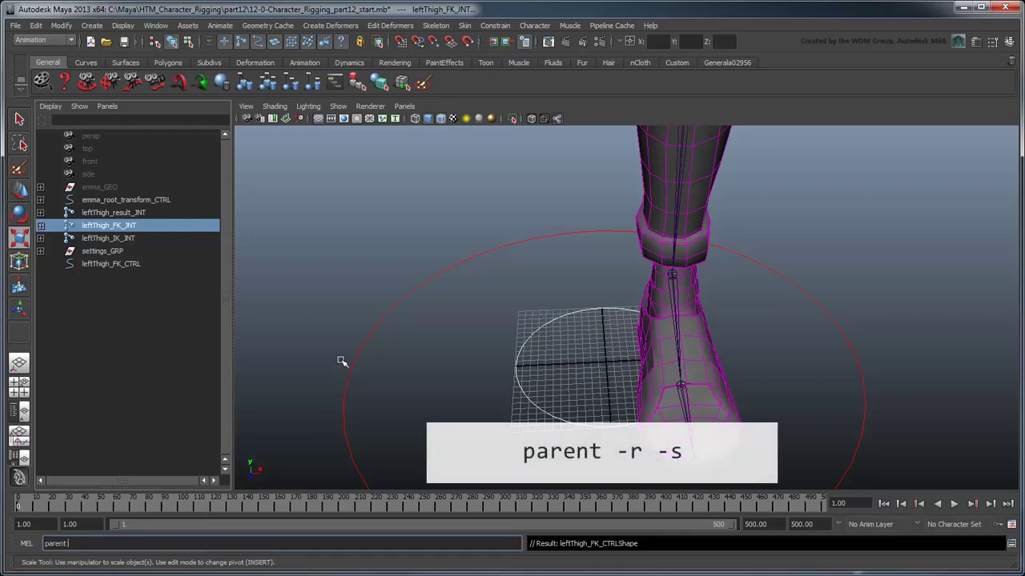
{"action": "type", "text": " -r -s"}
{"action": "key", "text": "Return"}
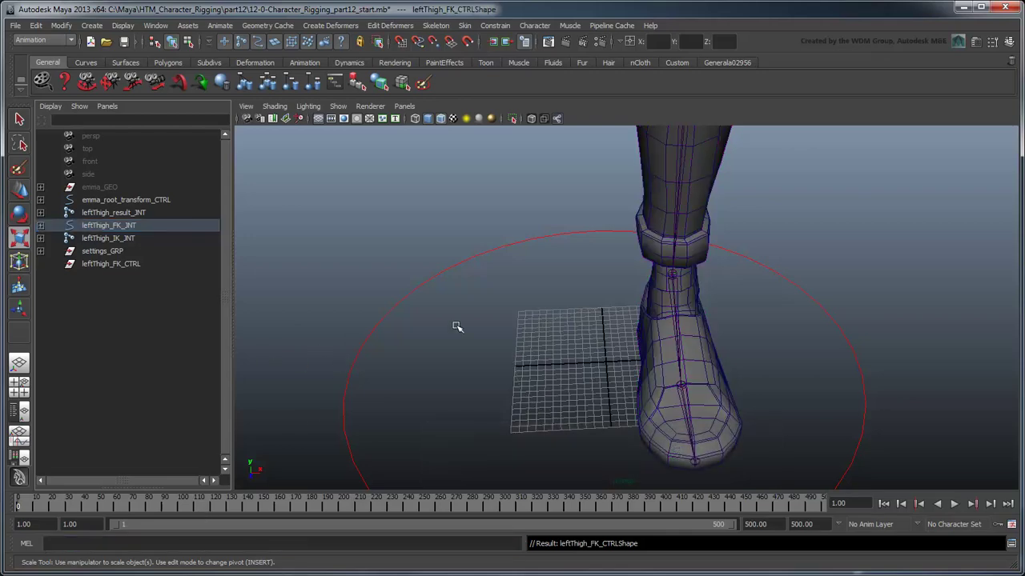
{"action": "left_click_drag", "start_coordinate": [468, 325], "coordinate": [645, 353], "text": "alt"}
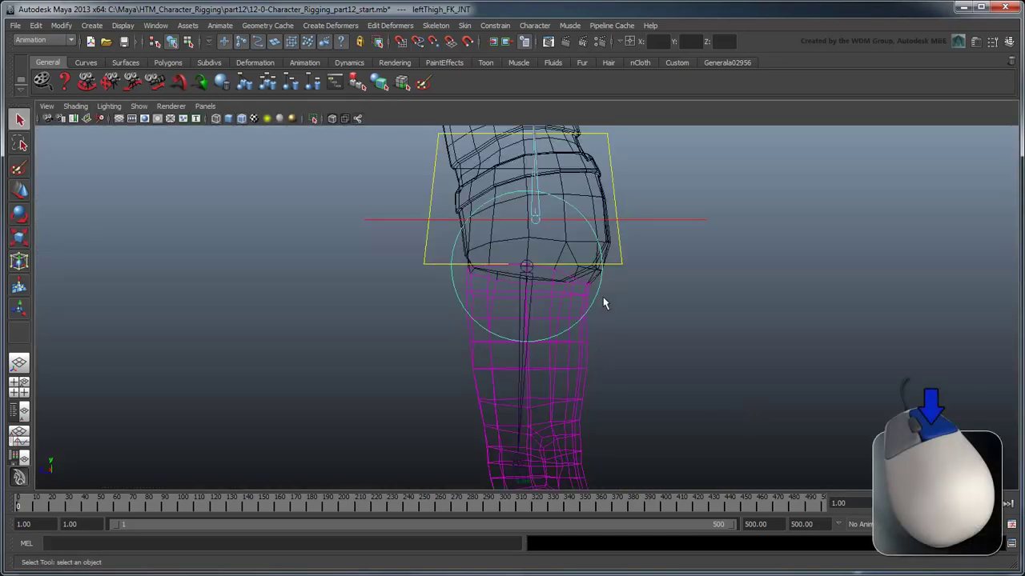
Put the curve in control vertex mode and hide joints in the viewport
{"action": "right_click", "coordinate": [606, 300]}
{"action": "right_click_drag", "start_coordinate": [606, 298], "coordinate": [564, 293]}
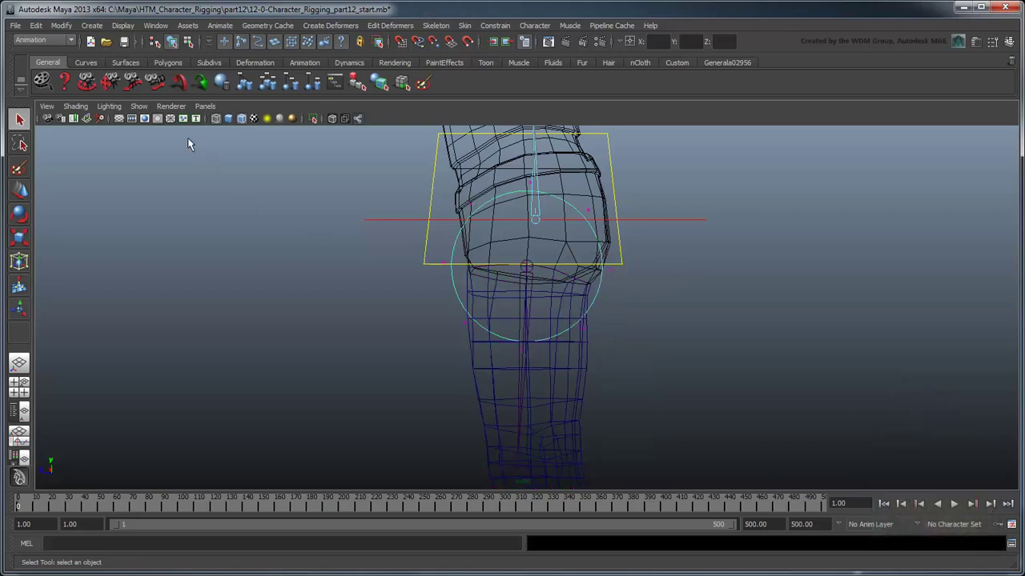
{"action": "left_click", "coordinate": [139, 106]}
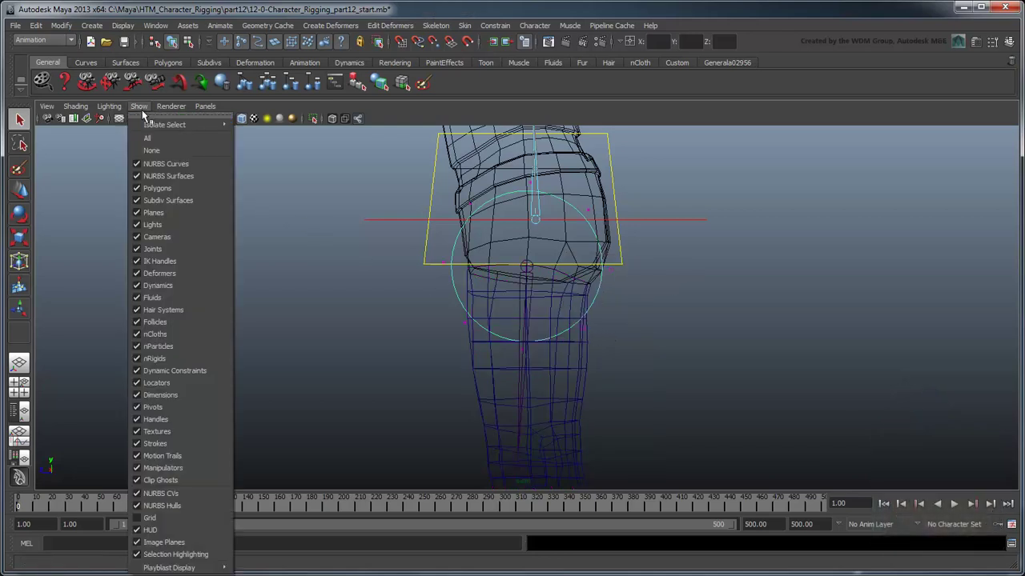
{"action": "left_click", "coordinate": [169, 255]}
{"action": "middle_click_drag", "start_coordinate": [640, 275], "coordinate": [619, 249], "text": "alt"}
Move and scale the circle's CVs into a tall rounded outline around the thigh
{"action": "key", "text": "w"}
{"action": "left_click_drag", "start_coordinate": [542, 144], "coordinate": [549, 236]}
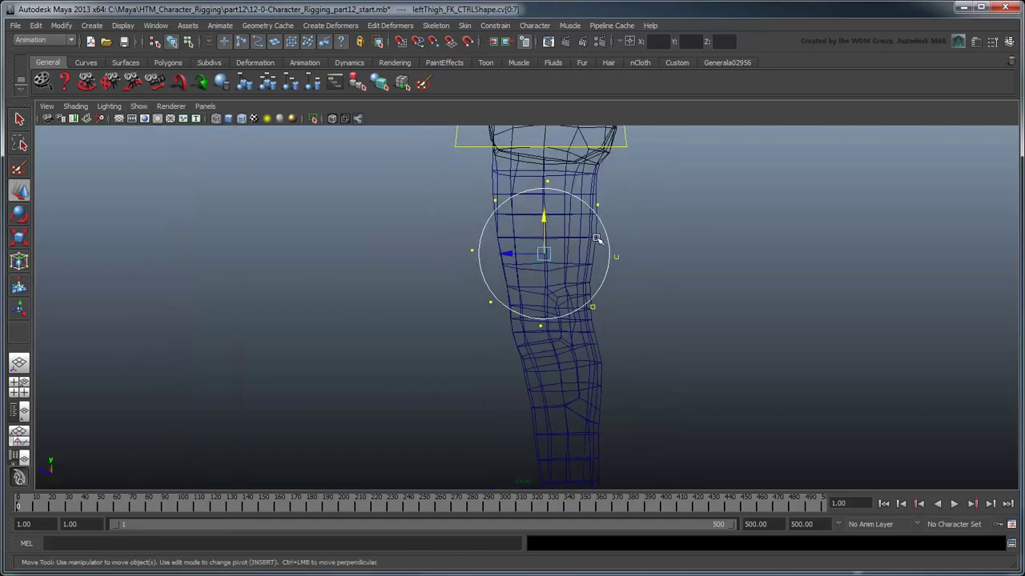
{"action": "middle_click_drag", "start_coordinate": [596, 238], "coordinate": [595, 281], "text": "alt"}
{"action": "key", "text": "r"}
{"action": "left_click_drag", "start_coordinate": [492, 331], "coordinate": [506, 365]}
{"action": "middle_click_drag", "start_coordinate": [506, 364], "coordinate": [506, 315], "text": "alt"}
{"action": "left_click", "coordinate": [490, 357]}
{"action": "key", "text": "w"}
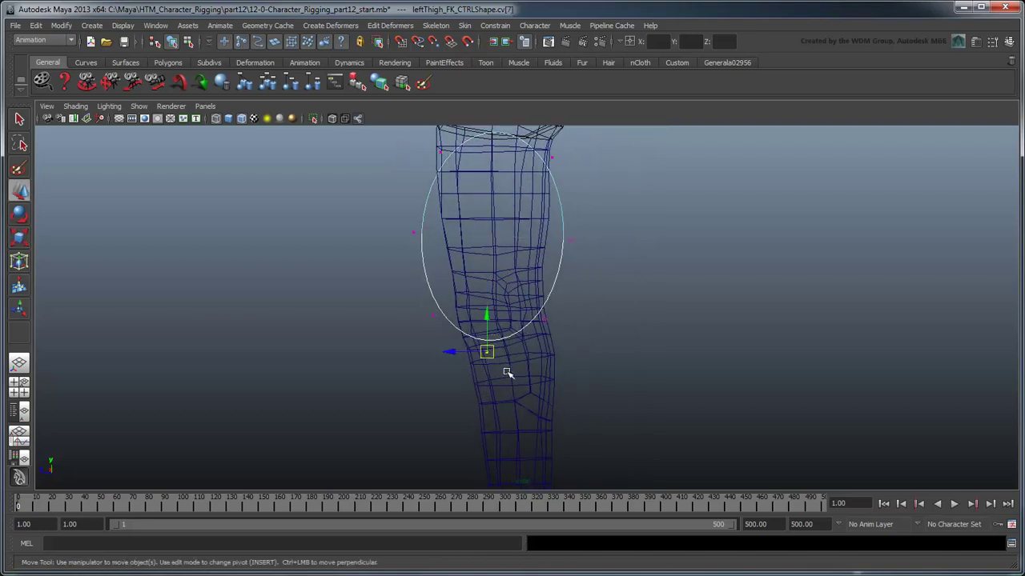
{"action": "left_click", "coordinate": [545, 318]}
{"action": "left_click_drag", "start_coordinate": [544, 319], "coordinate": [528, 361], "text": "alt"}
{"action": "left_click_drag", "start_coordinate": [557, 321], "coordinate": [558, 330]}
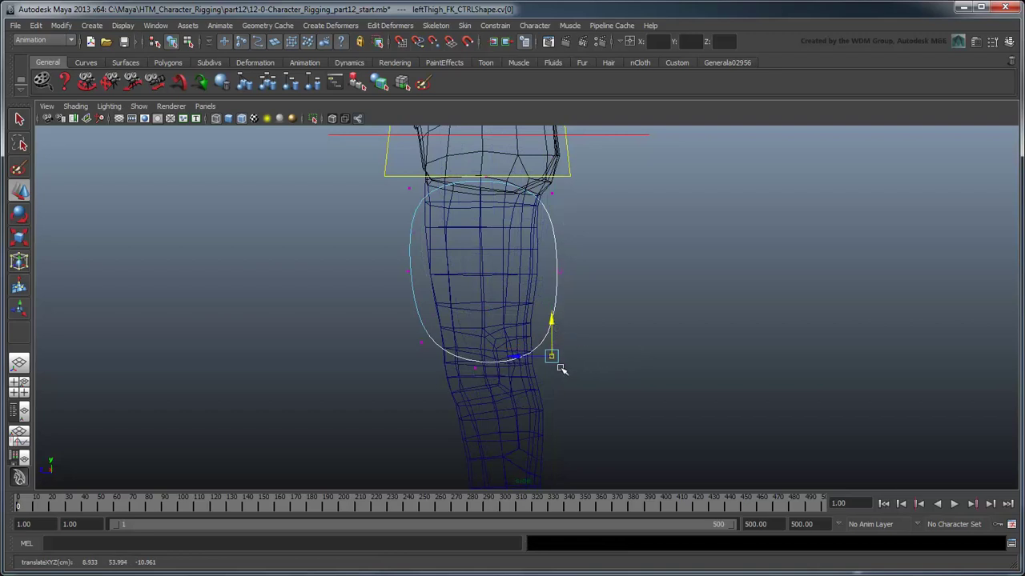
Return to object mode and switch the viewport to smooth shading
{"action": "right_click_drag", "start_coordinate": [542, 344], "coordinate": [604, 336]}
{"action": "left_click", "coordinate": [615, 336]}
{"action": "left_click_drag", "start_coordinate": [622, 336], "coordinate": [608, 324], "text": "alt"}
{"action": "key", "text": "5"}
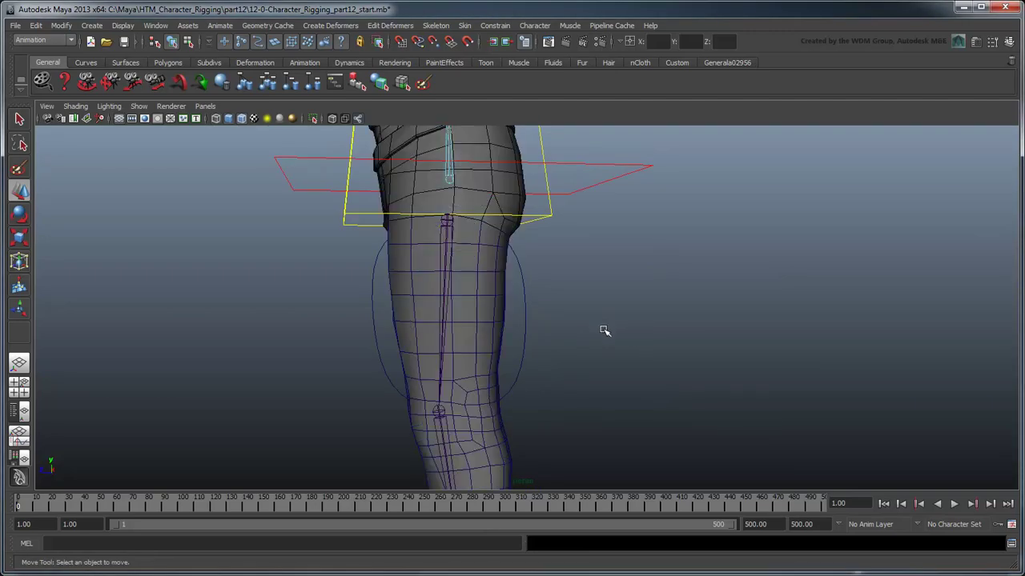
{"action": "mouse_move", "coordinate": [590, 368]}
{"action": "left_mouse_down", "text": "alt"}
{"action": "mouse_move", "coordinate": [565, 373]}
{"action": "mouse_move", "coordinate": [580, 337]}
{"action": "mouse_move", "coordinate": [567, 344]}
{"action": "left_mouse_up", "text": "alt"}
Test-rotate leftThigh_FK_JNT to check the control, then undo the rotation
{"action": "left_click", "coordinate": [501, 252]}
{"action": "key", "text": "e"}
{"action": "left_click_drag", "start_coordinate": [474, 222], "coordinate": [507, 256]}
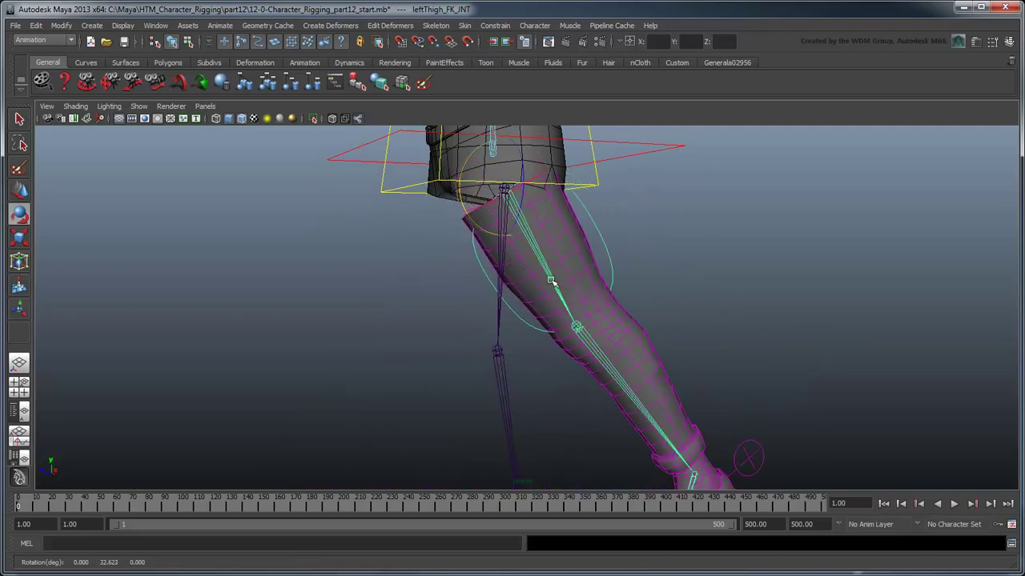
{"action": "key", "text": "ctrl+z"}
{"action": "left_click", "coordinate": [609, 313]}
{"action": "left_click_drag", "start_coordinate": [609, 313], "coordinate": [688, 320], "text": "alt"}
Create another NURBS circle for the lower joints, rotating and scaling it into place
{"action": "left_click", "coordinate": [92, 26]}
{"action": "mouse_move", "coordinate": [120, 44]}
{"action": "left_click", "coordinate": [266, 124]}
{"action": "left_click_drag", "start_coordinate": [560, 336], "coordinate": [350, 337], "text": "alt"}
{"action": "key", "text": "e"}
{"action": "key", "text": "r"}
Edit the ball control's CVs, lowering its top vertex to flatten it
{"action": "key", "text": "4"}
{"action": "key", "text": "w"}
{"action": "left_click", "coordinate": [341, 320]}
{"action": "left_click", "coordinate": [409, 307]}
{"action": "left_click_drag", "start_coordinate": [414, 280], "coordinate": [417, 307]}
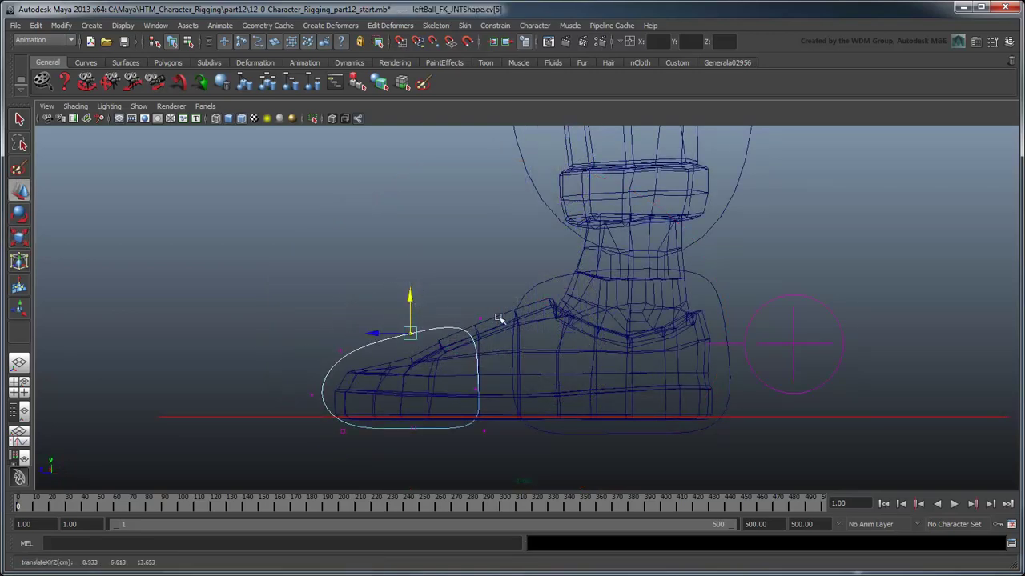
{"action": "right_click_drag", "start_coordinate": [421, 331], "coordinate": [469, 331]}
Reframe the lower leg and select the thigh control hierarchy
{"action": "scroll", "coordinate": [463, 289], "scroll_direction": "down", "scroll_amount": 2}
{"action": "scroll", "coordinate": [461, 289], "scroll_direction": "down", "scroll_amount": 3}
{"action": "middle_click_drag", "start_coordinate": [457, 286], "coordinate": [444, 379], "text": "alt"}
{"action": "left_click", "coordinate": [569, 255]}
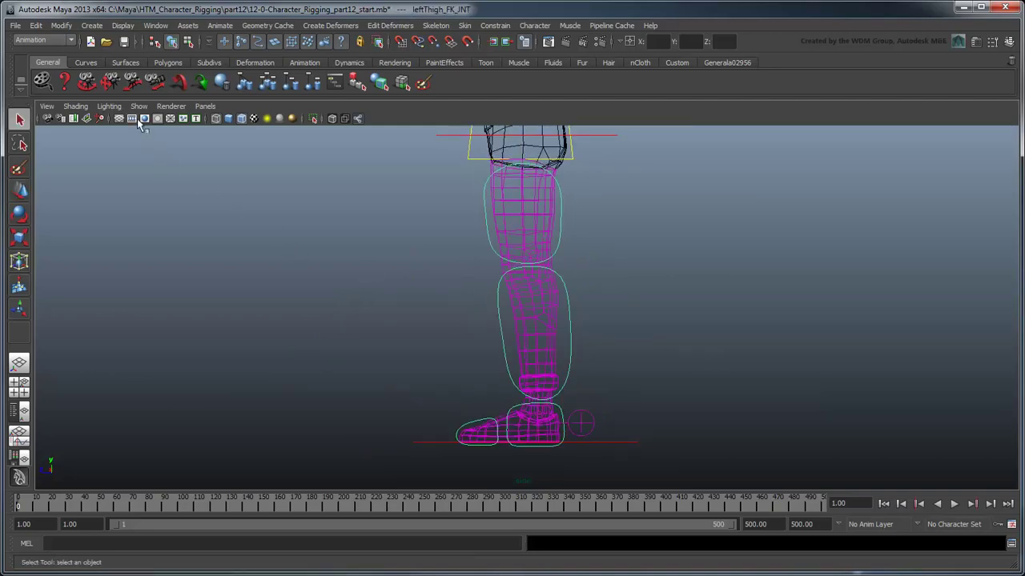
{"action": "left_click", "coordinate": [138, 106]}
Show joints again and rename the FK joints in the Outliner to the _FK_CTRL suffix
{"action": "left_click", "coordinate": [160, 250]}
{"action": "left_click", "coordinate": [19, 411]}
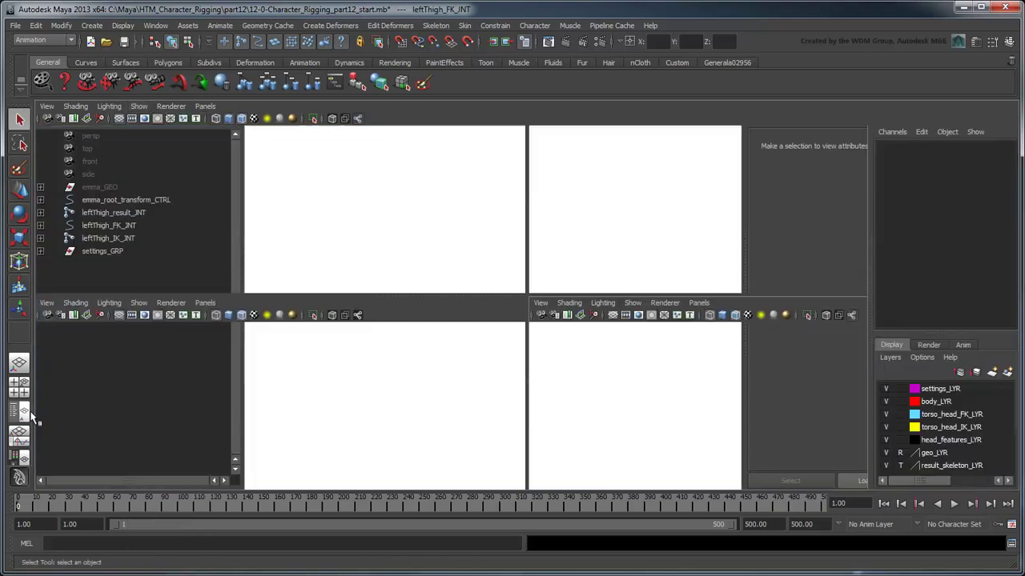
{"action": "left_click", "coordinate": [40, 225], "text": "shift"}
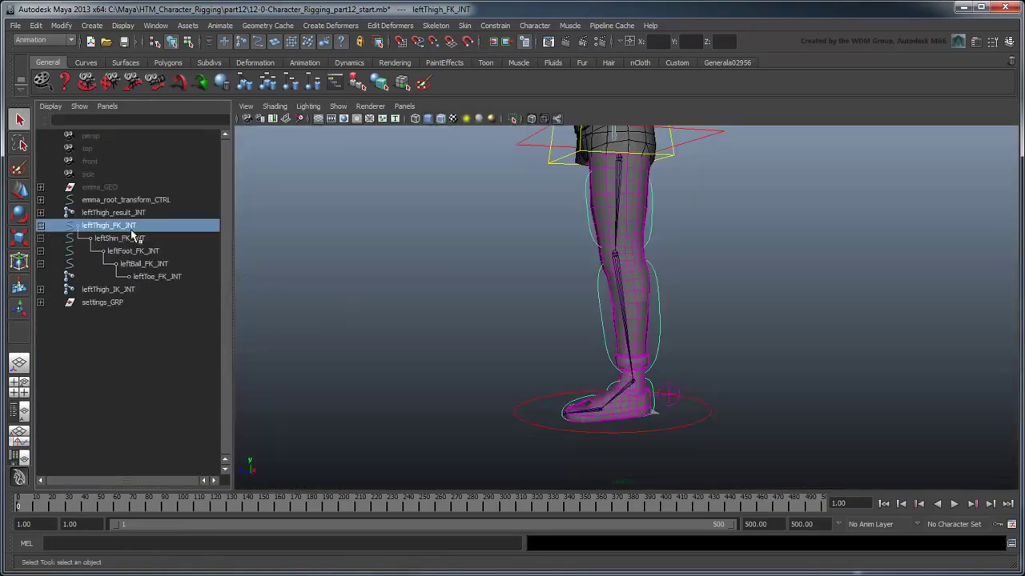
{"action": "double_click", "coordinate": [132, 226]}
{"action": "left_click_drag", "start_coordinate": [141, 228], "coordinate": [122, 228]}
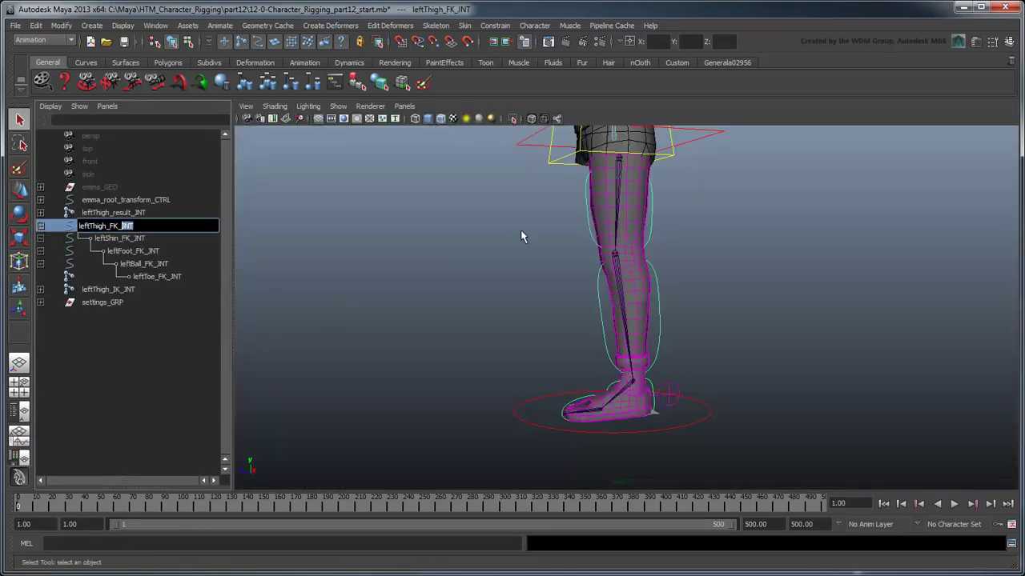
{"action": "key", "text": "Return"}
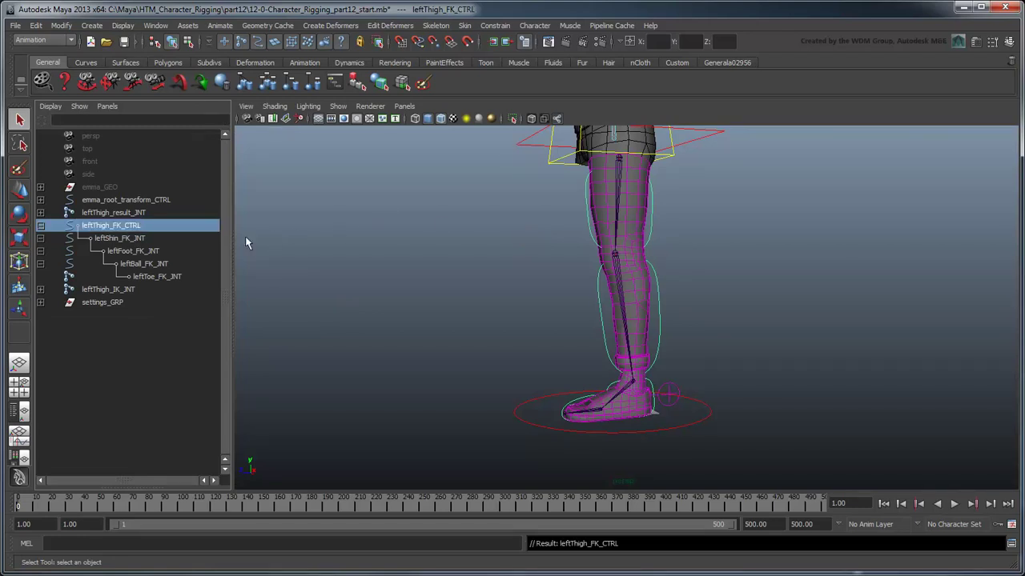
{"action": "double_click", "coordinate": [159, 239]}
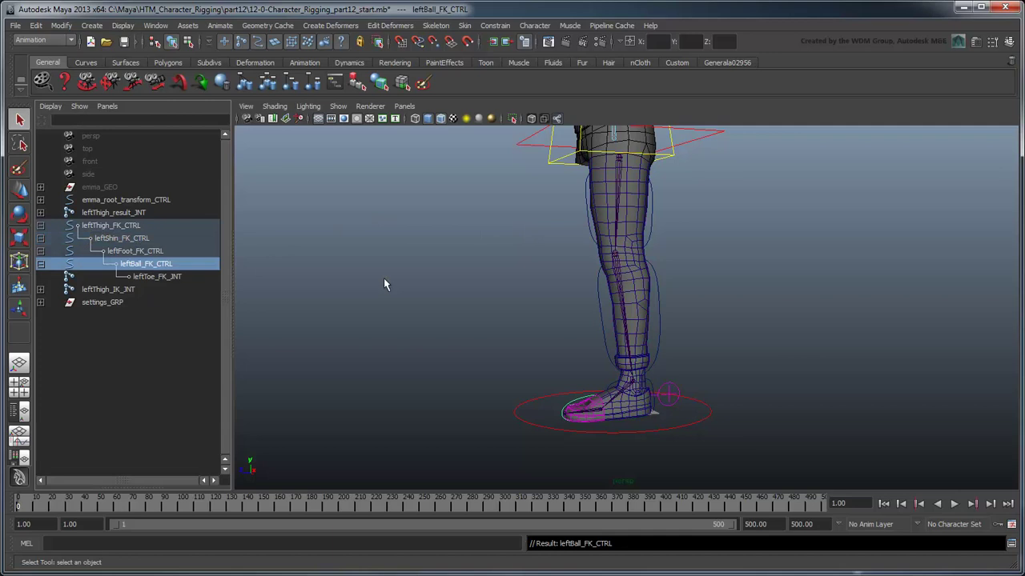
Put the FK chain on a new light-blue display layer named legs_FK_LYR
{"action": "left_click", "coordinate": [130, 226]}
{"action": "left_click", "coordinate": [157, 277], "text": "shift"}
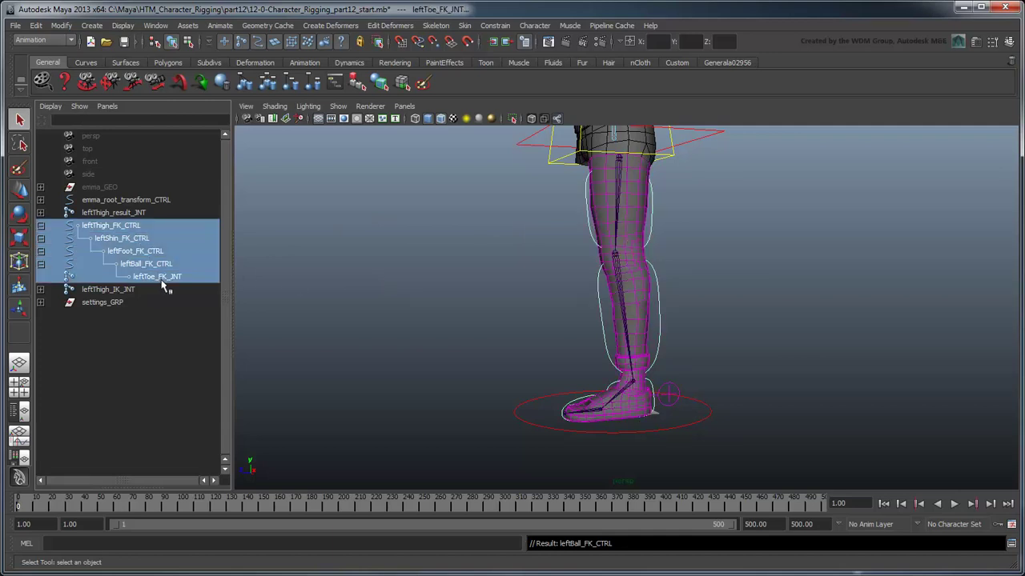
{"action": "left_click", "coordinate": [1008, 40]}
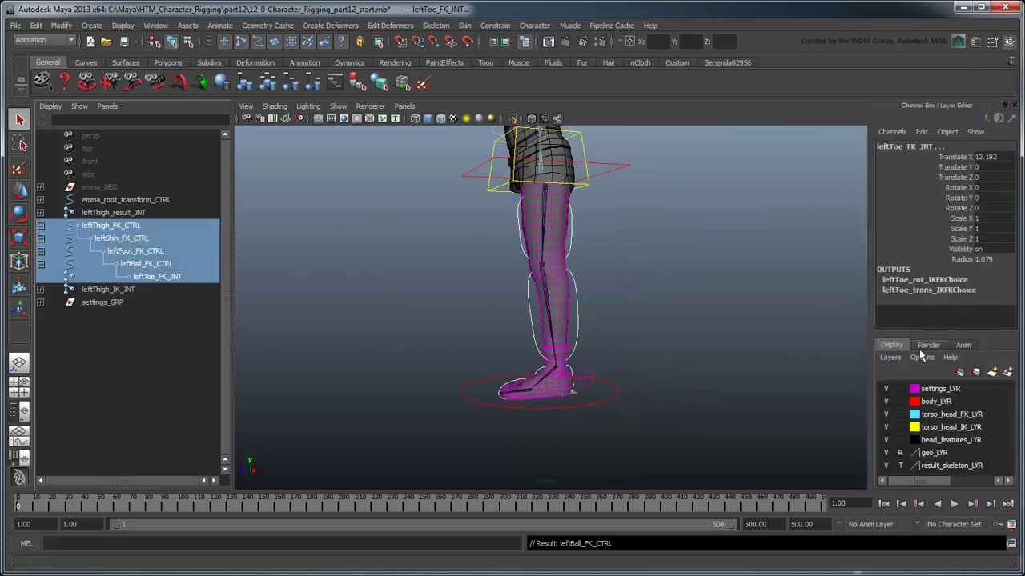
{"action": "left_click", "coordinate": [907, 360]}
{"action": "left_click", "coordinate": [885, 381]}
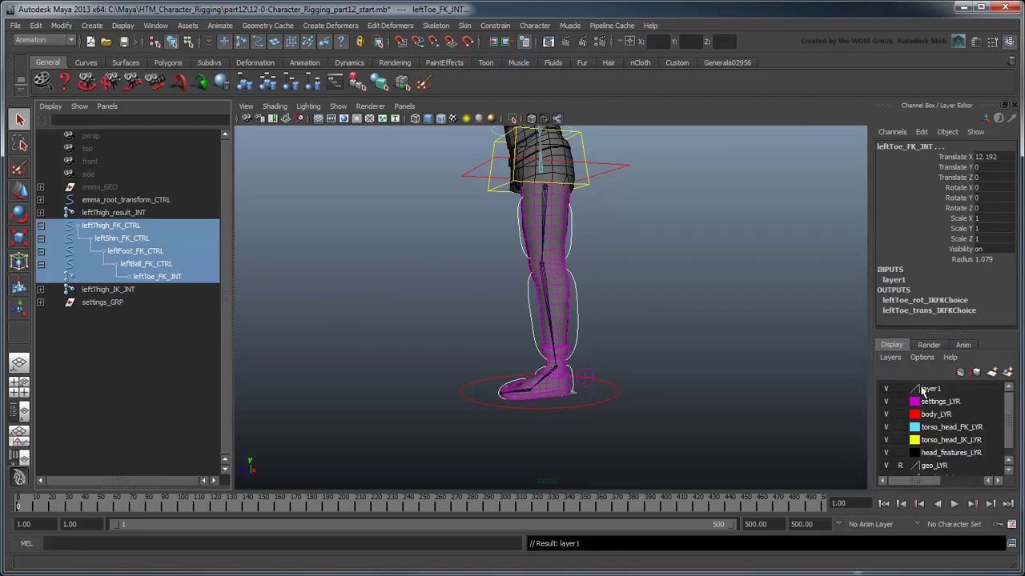
{"action": "double_click", "coordinate": [931, 391]}
{"action": "double_click", "coordinate": [486, 281]}
{"action": "type", "text": "legs_FK_LYR"}
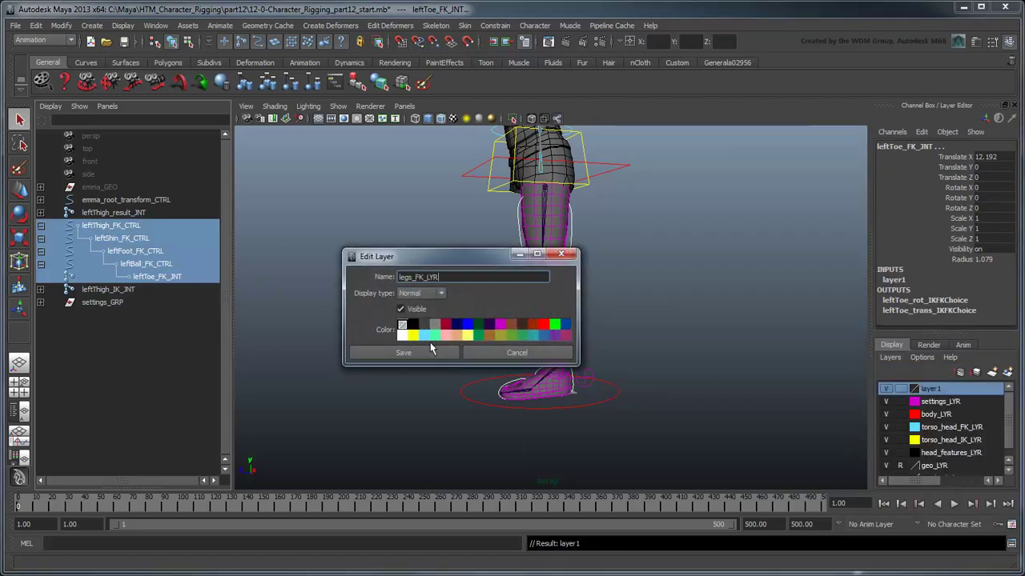
{"action": "left_click", "coordinate": [430, 337]}
{"action": "left_click", "coordinate": [384, 352]}
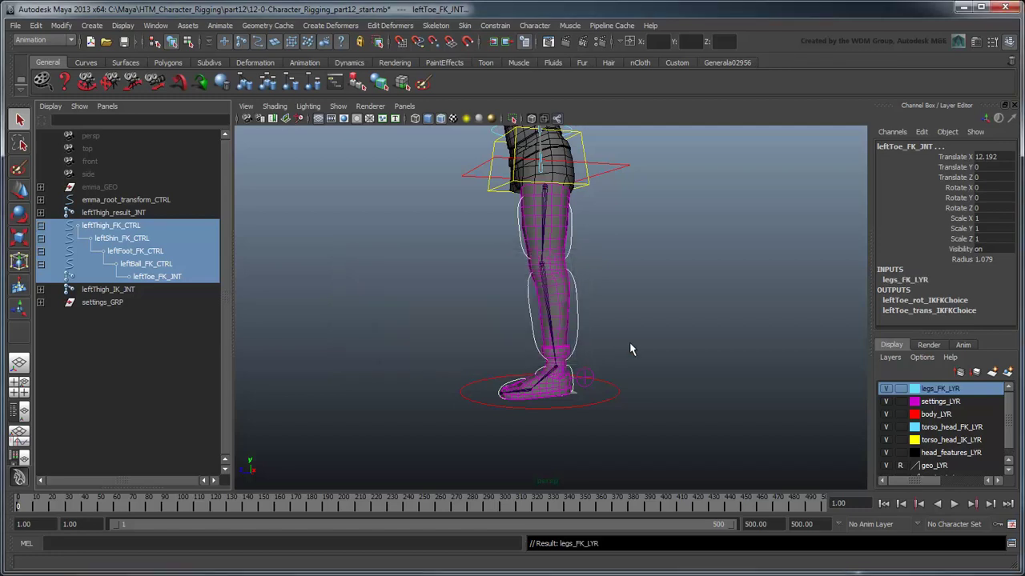
Set the thigh FK control's rotate order to xzy in the Attribute Editor
{"action": "key", "text": "ctrl+shift+a"}
{"action": "left_click", "coordinate": [713, 328]}
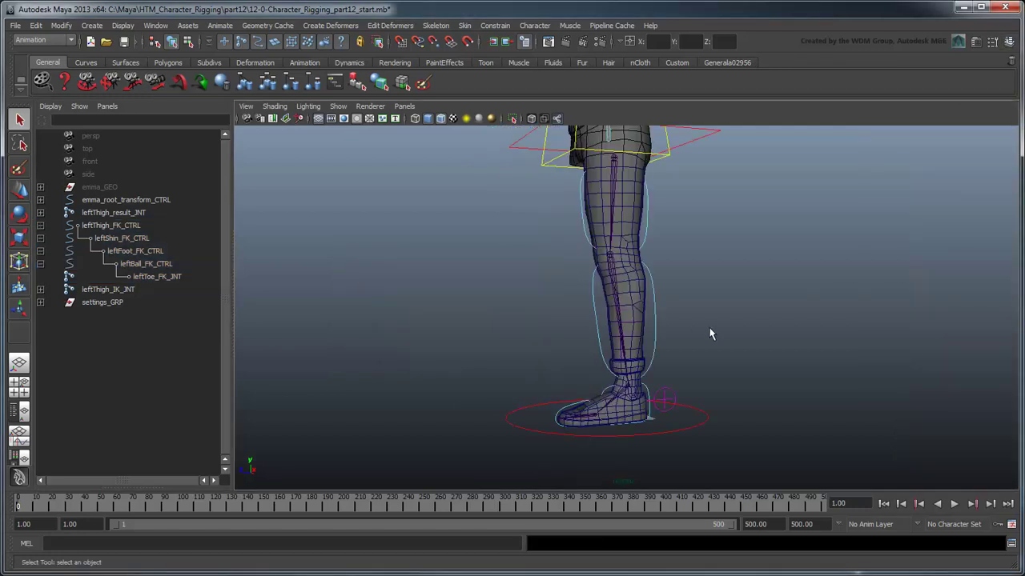
{"action": "left_click", "coordinate": [650, 239]}
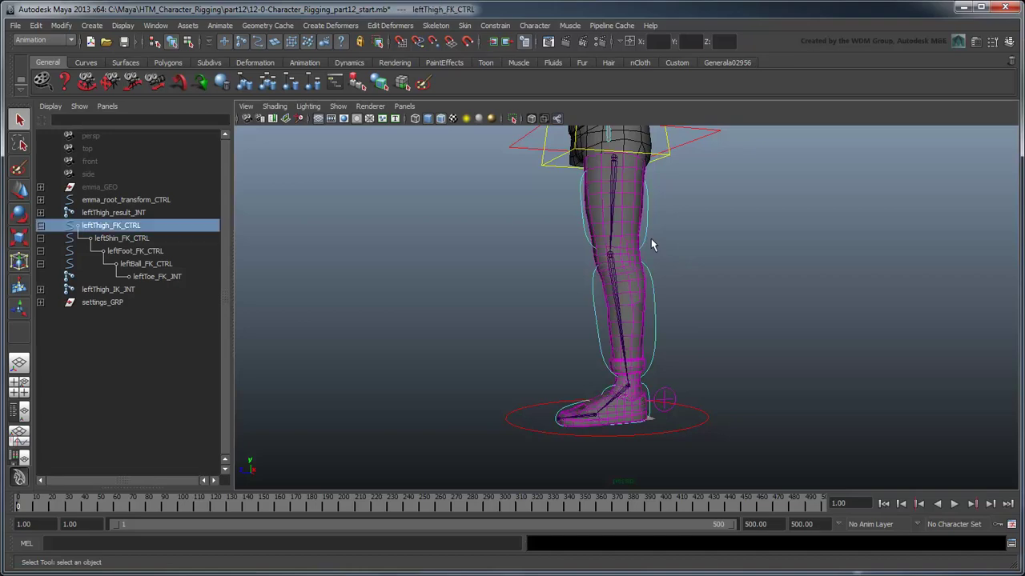
{"action": "left_click", "coordinate": [976, 42]}
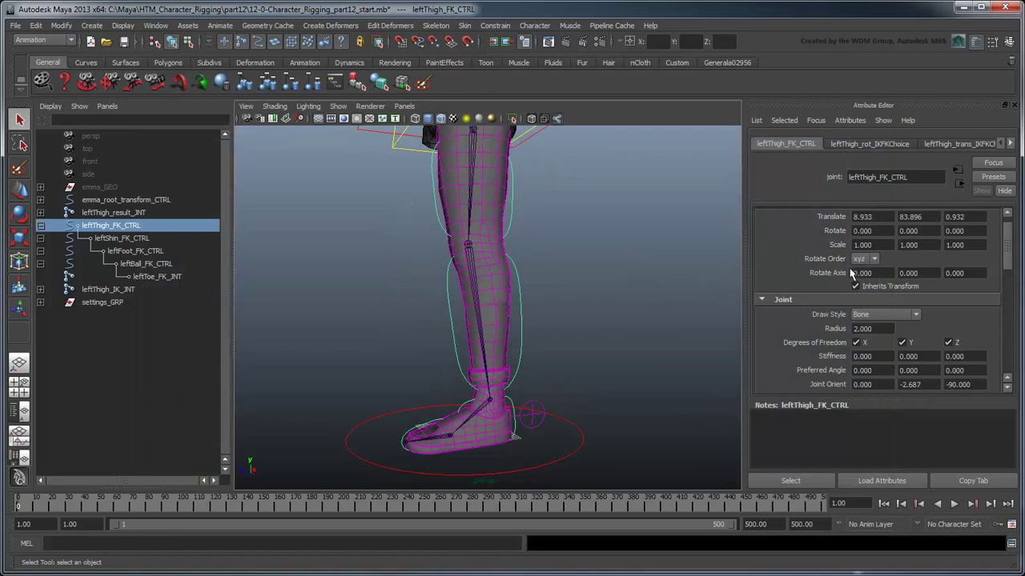
{"action": "left_click", "coordinate": [874, 260]}
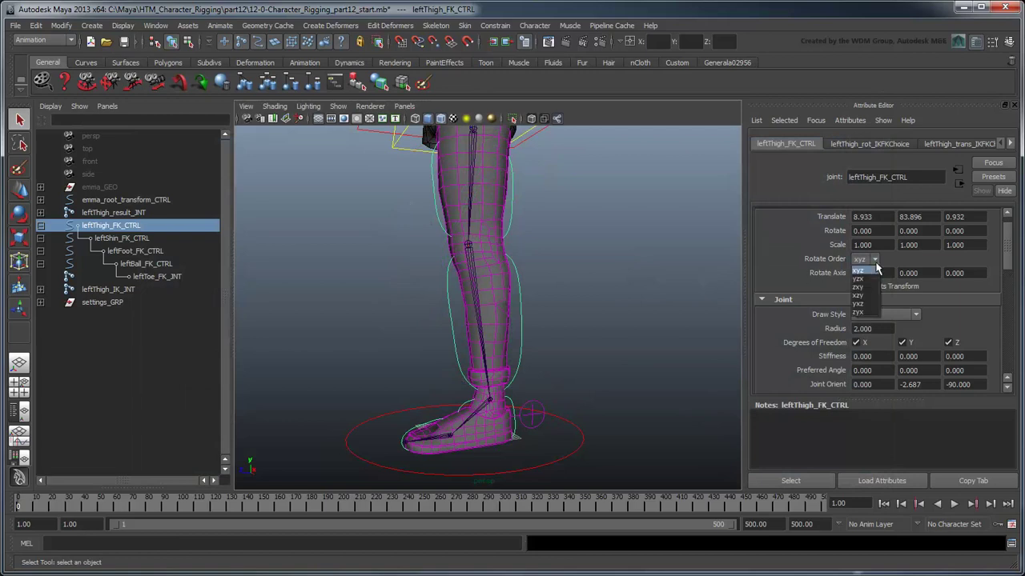
{"action": "left_click", "coordinate": [872, 296]}
Set the shin and ball FK controls' rotate order to xzy
{"action": "left_click", "coordinate": [527, 339]}
{"action": "left_click", "coordinate": [874, 259]}
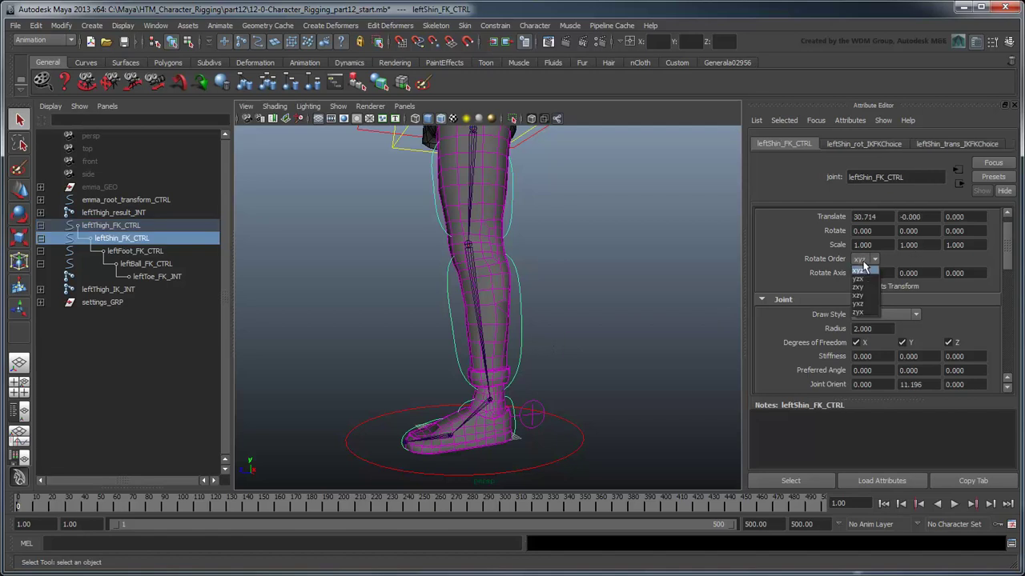
{"action": "left_click", "coordinate": [865, 268]}
{"action": "left_click", "coordinate": [865, 258]}
{"action": "left_click", "coordinate": [865, 293]}
{"action": "left_click", "coordinate": [444, 432]}
{"action": "left_click", "coordinate": [872, 259]}
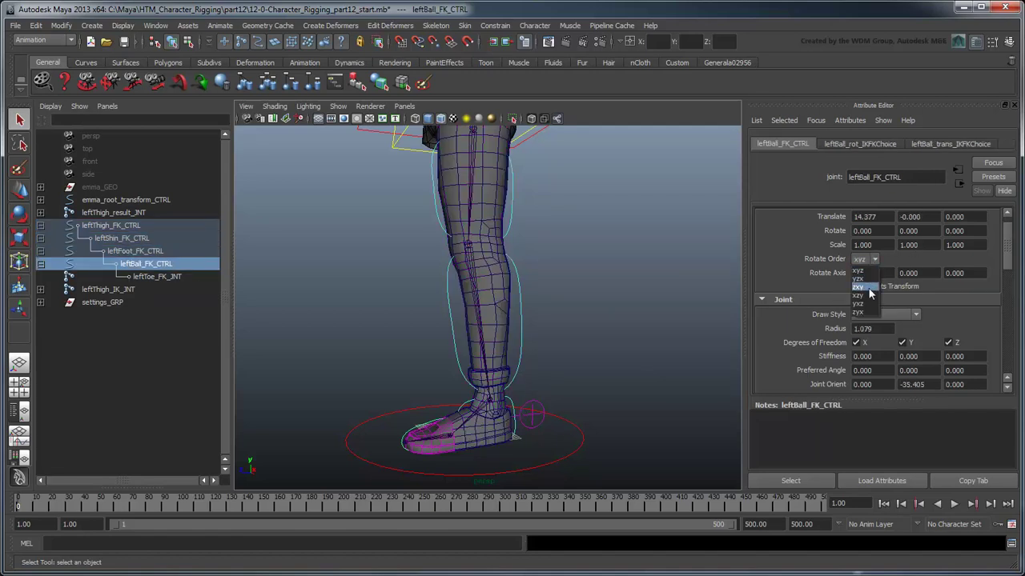
{"action": "left_click", "coordinate": [868, 290]}
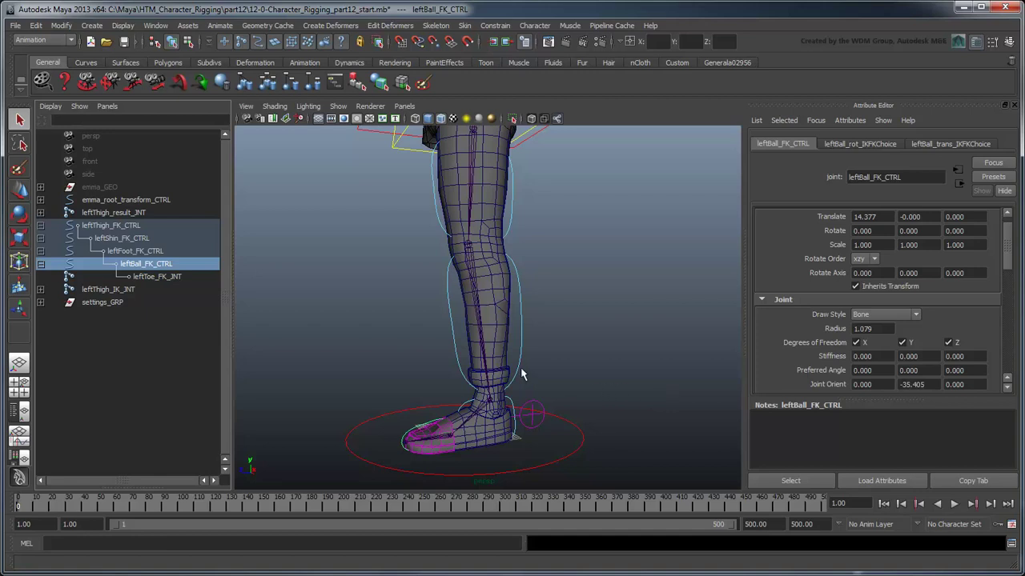
Set the leg's result and IK joints to xzy rotate order, then close the Attribute Editor
{"action": "left_click", "coordinate": [44, 216], "text": "shift"}
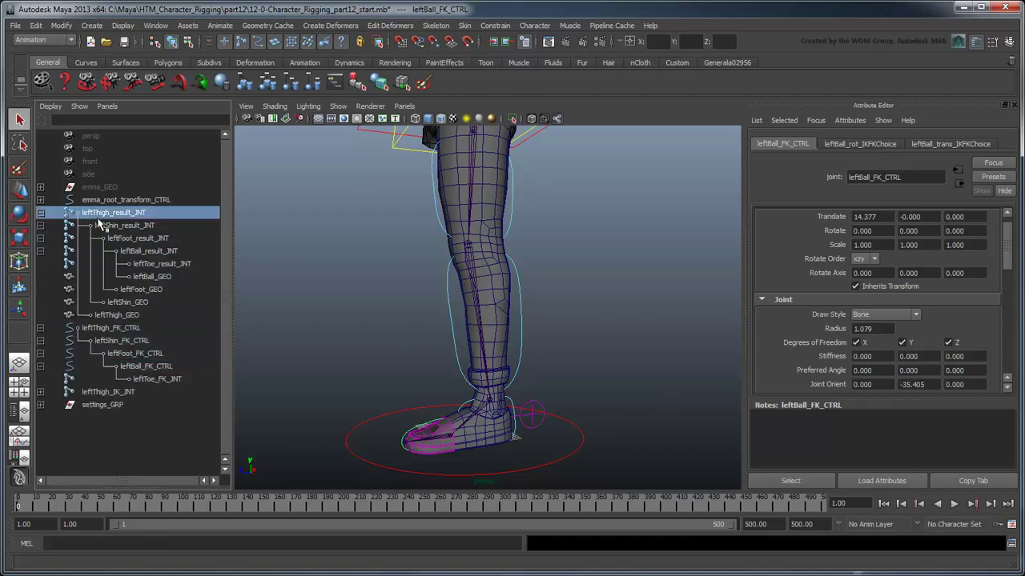
{"action": "left_click", "coordinate": [862, 259]}
{"action": "left_click", "coordinate": [870, 305]}
{"action": "left_click", "coordinate": [124, 225]}
{"action": "left_click", "coordinate": [862, 259]}
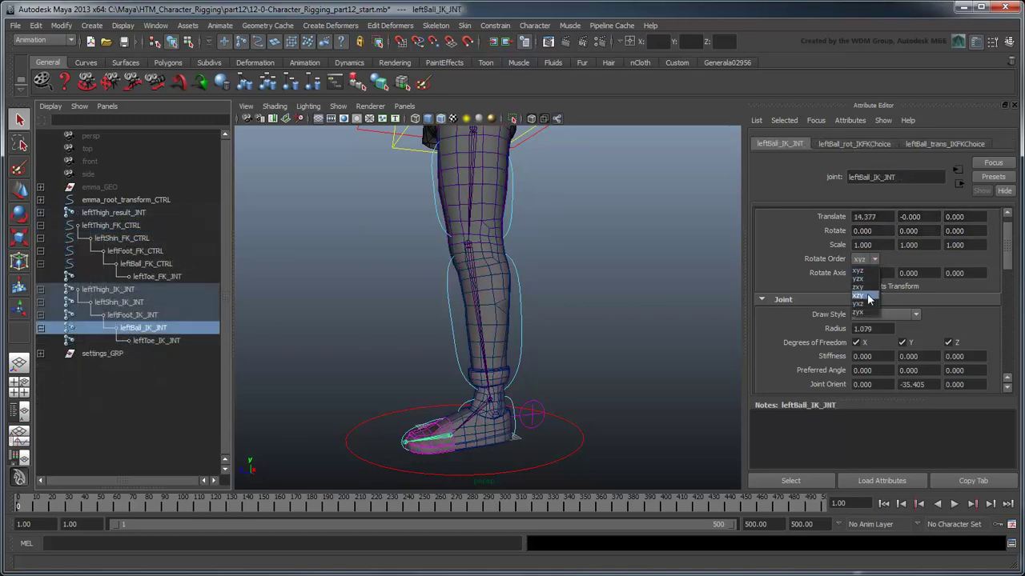
{"action": "left_click", "coordinate": [868, 299]}
{"action": "left_click", "coordinate": [186, 342]}
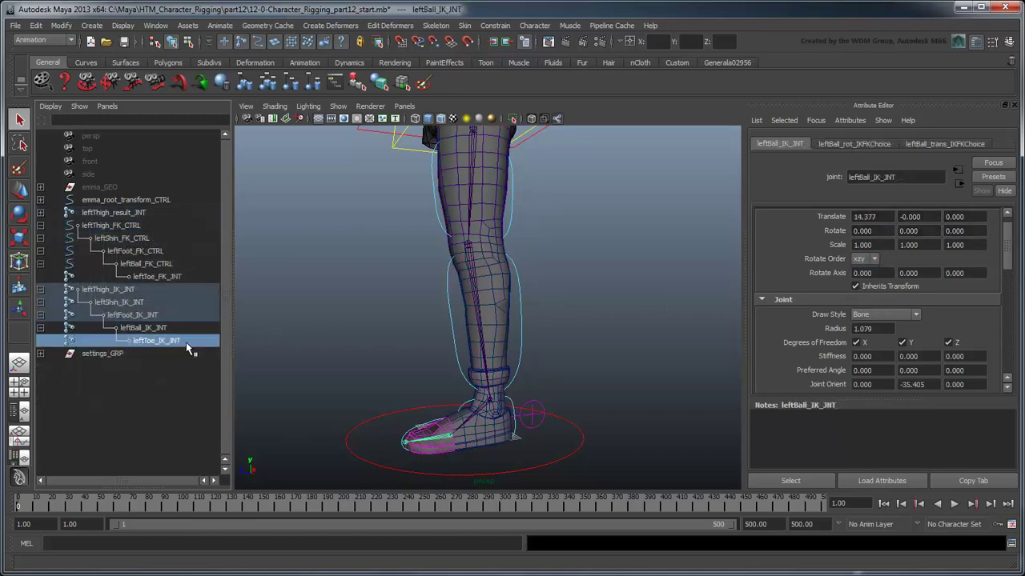
{"action": "left_click", "coordinate": [873, 260]}
{"action": "left_click", "coordinate": [868, 299]}
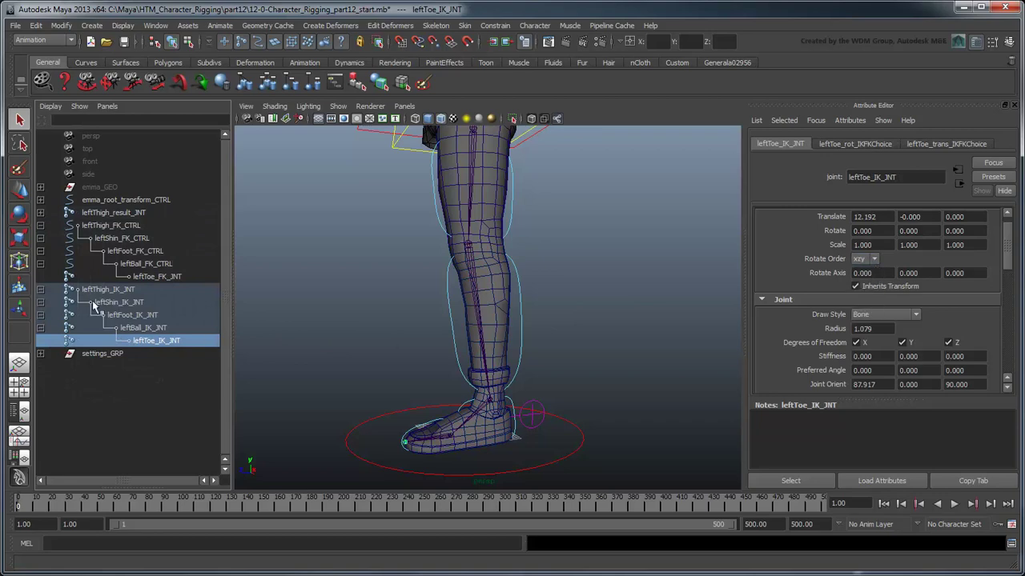
{"action": "left_click", "coordinate": [41, 289]}
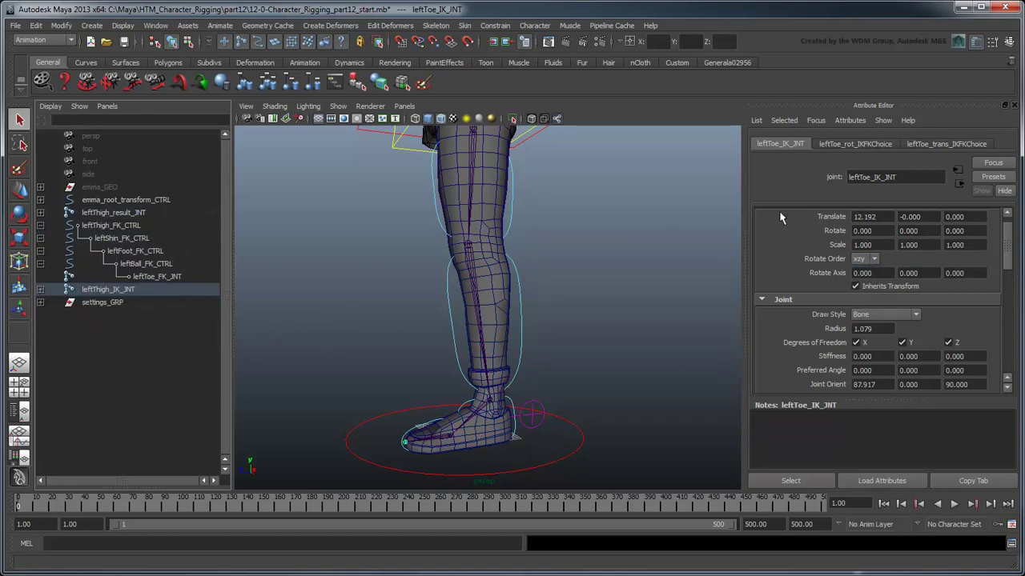
{"action": "left_click", "coordinate": [1014, 105]}
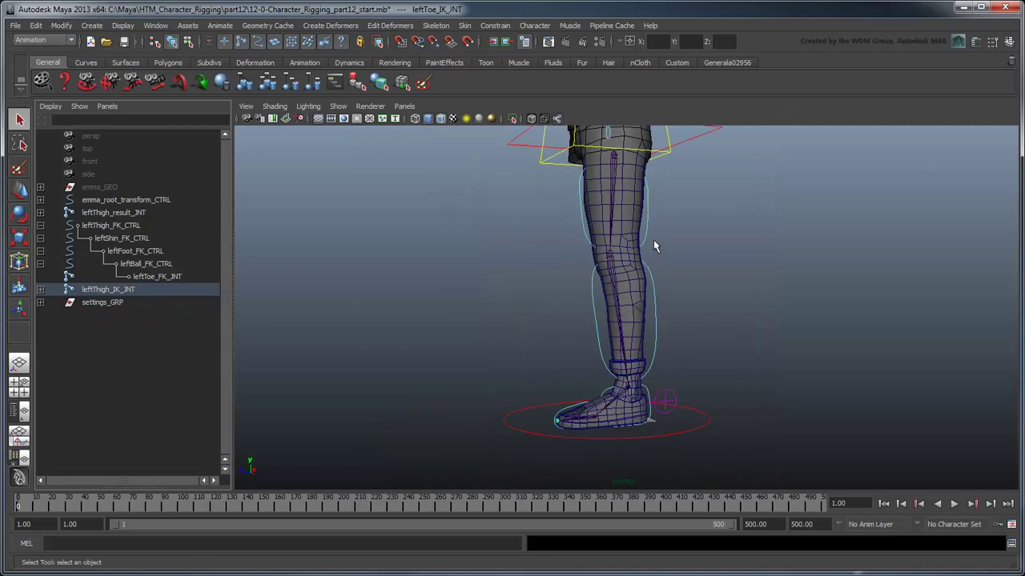
{"action": "left_click", "coordinate": [654, 241]}
{"action": "key", "text": "e"}
{"action": "left_click_drag", "start_coordinate": [605, 208], "coordinate": [668, 187]}
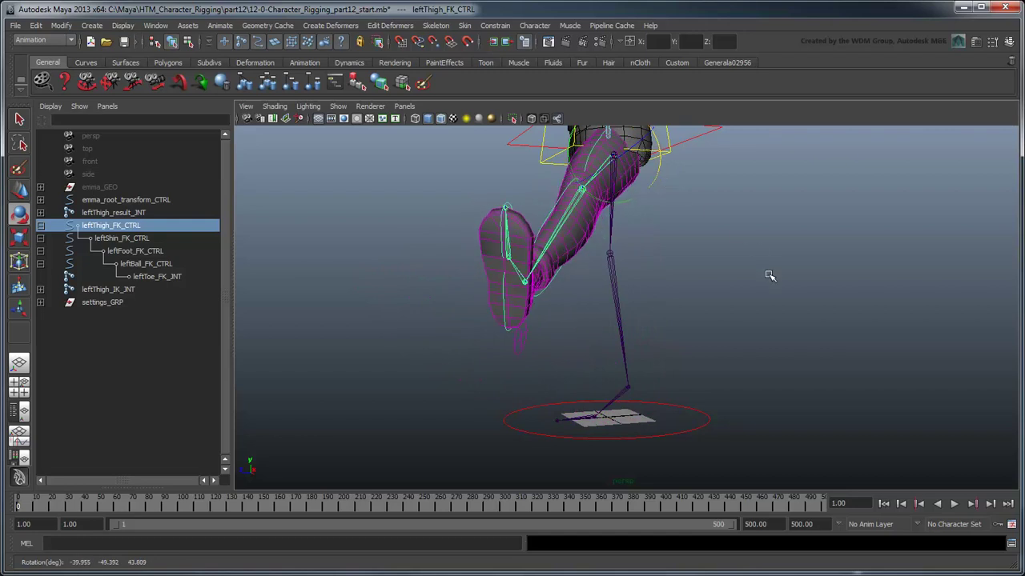
{"action": "key", "text": "ctrl+z"}
{"action": "key", "text": "ctrl+z"}
{"action": "key", "text": "ctrl+z"}
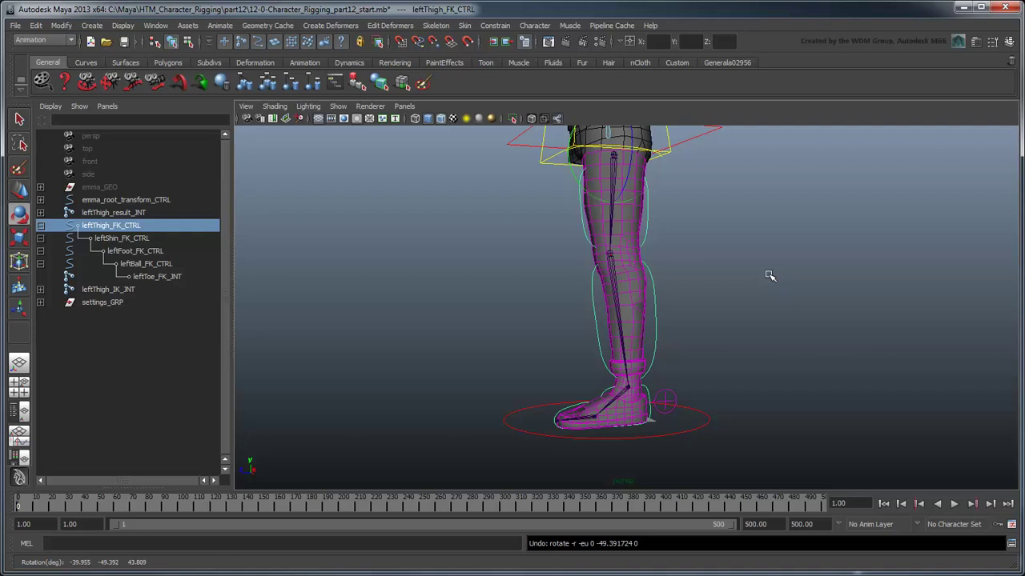
{"action": "left_click", "coordinate": [768, 276]}
{"action": "left_click", "coordinate": [91, 25]}
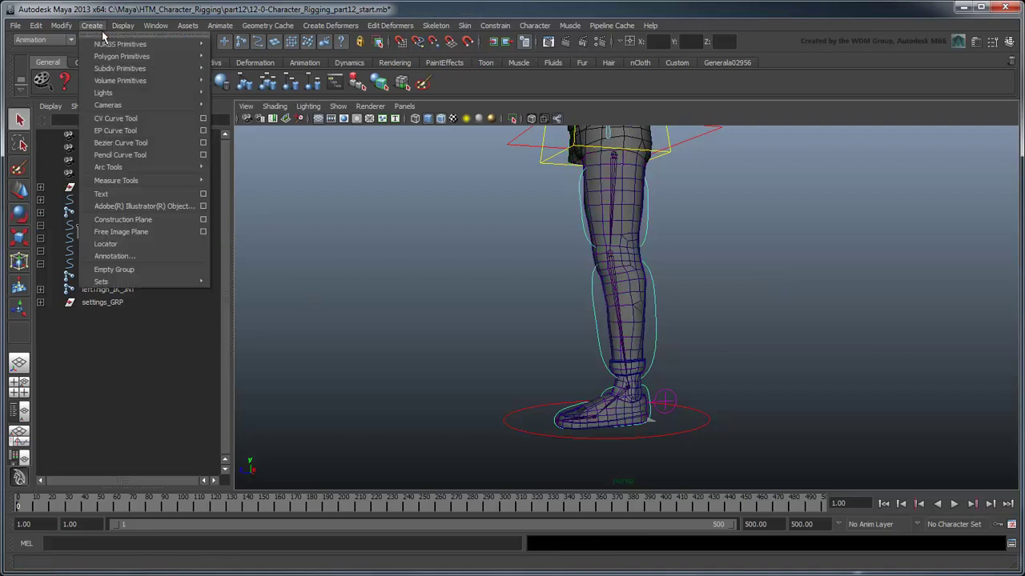
{"action": "mouse_move", "coordinate": [198, 62]}
{"action": "left_click", "coordinate": [233, 75]}
{"action": "key", "text": "w"}
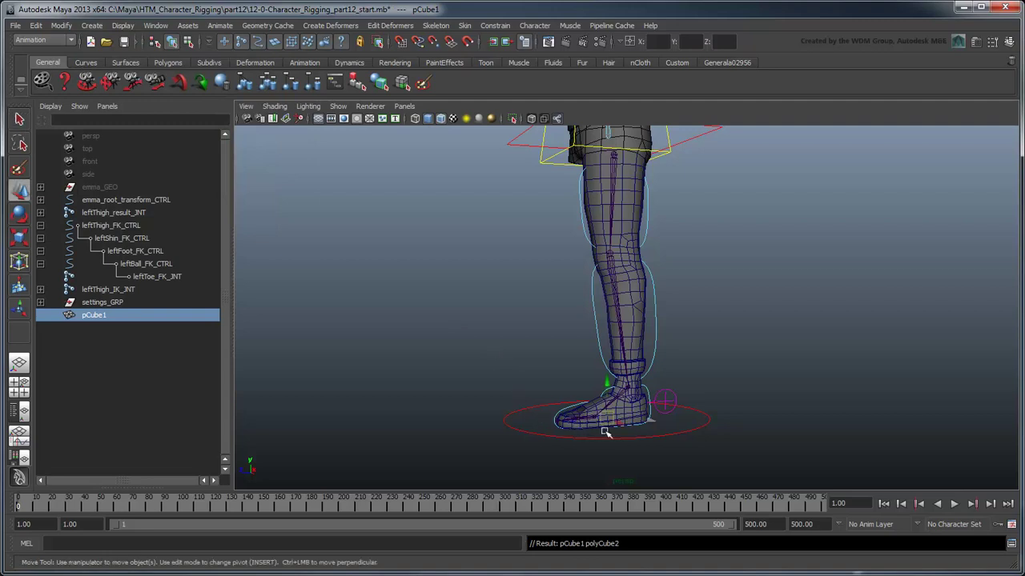
{"action": "left_click_drag", "start_coordinate": [606, 430], "coordinate": [635, 436]}
{"action": "middle_click_drag", "start_coordinate": [670, 464], "coordinate": [712, 245]}
{"action": "key", "text": "r"}
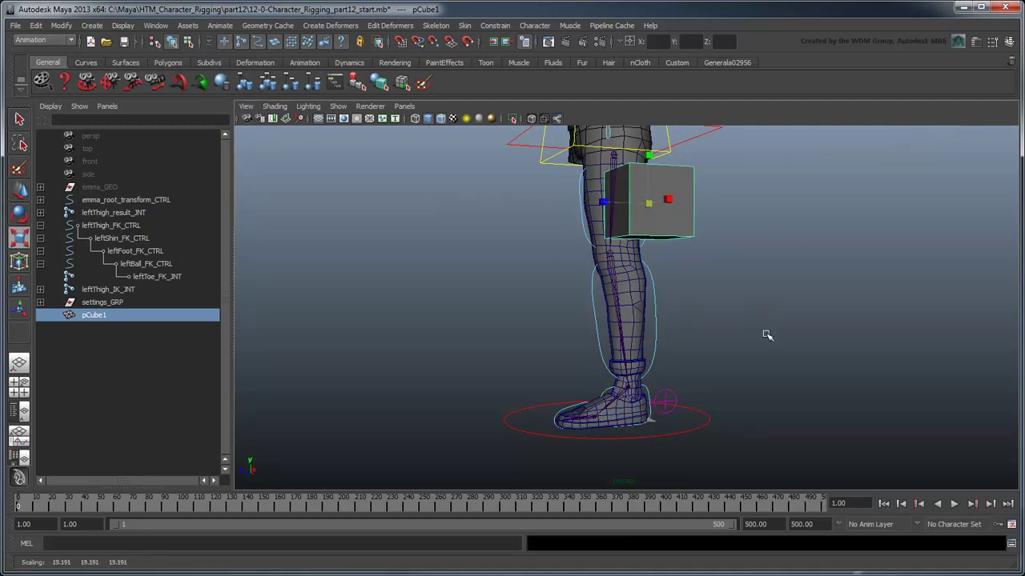
{"action": "middle_click_drag", "start_coordinate": [144, 327], "coordinate": [171, 224]}
{"action": "left_click", "coordinate": [166, 214]}
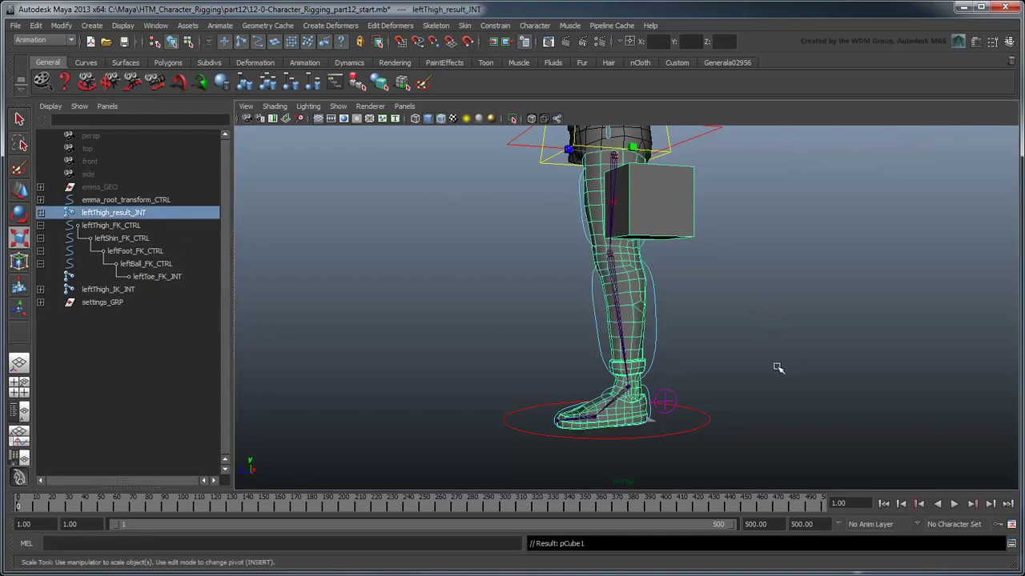
{"action": "left_click_drag", "start_coordinate": [777, 366], "coordinate": [741, 371], "text": "alt"}
{"action": "scroll", "coordinate": [741, 371], "scroll_direction": "up", "scroll_amount": 3}
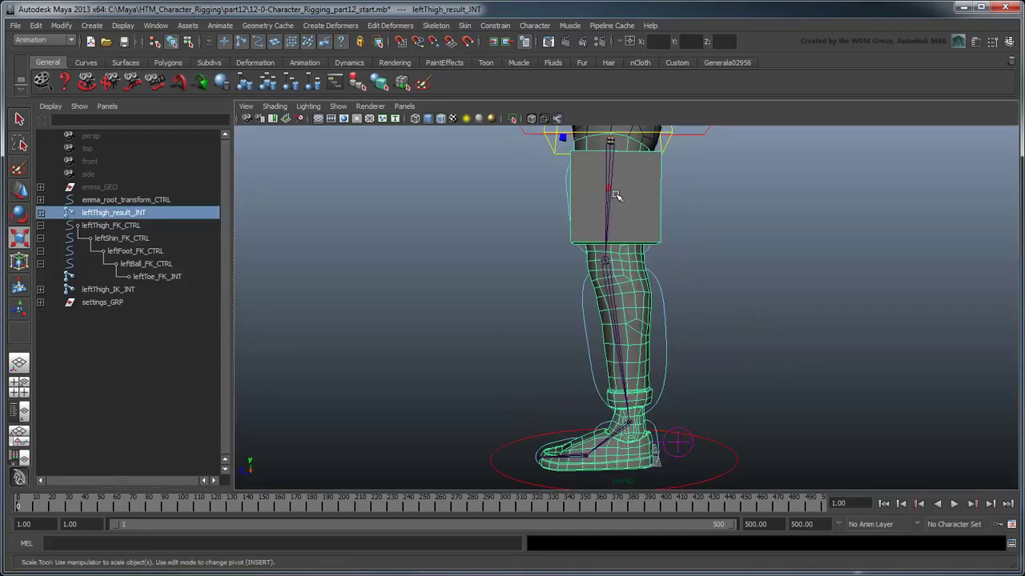
{"action": "scroll", "coordinate": [613, 204], "scroll_direction": "down", "scroll_amount": 1}
{"action": "left_click_drag", "start_coordinate": [613, 204], "coordinate": [606, 239]}
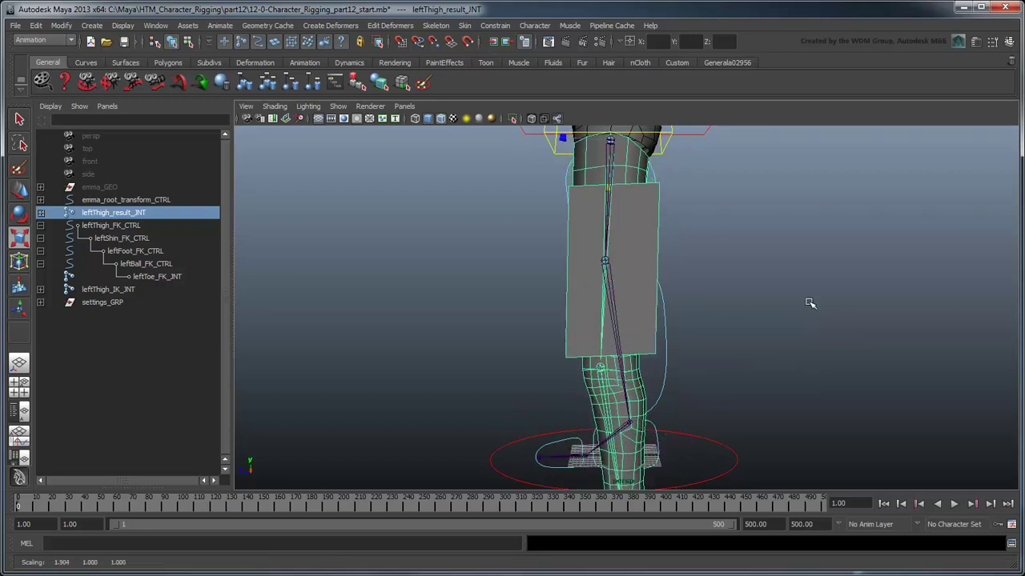
{"action": "left_click", "coordinate": [646, 261]}
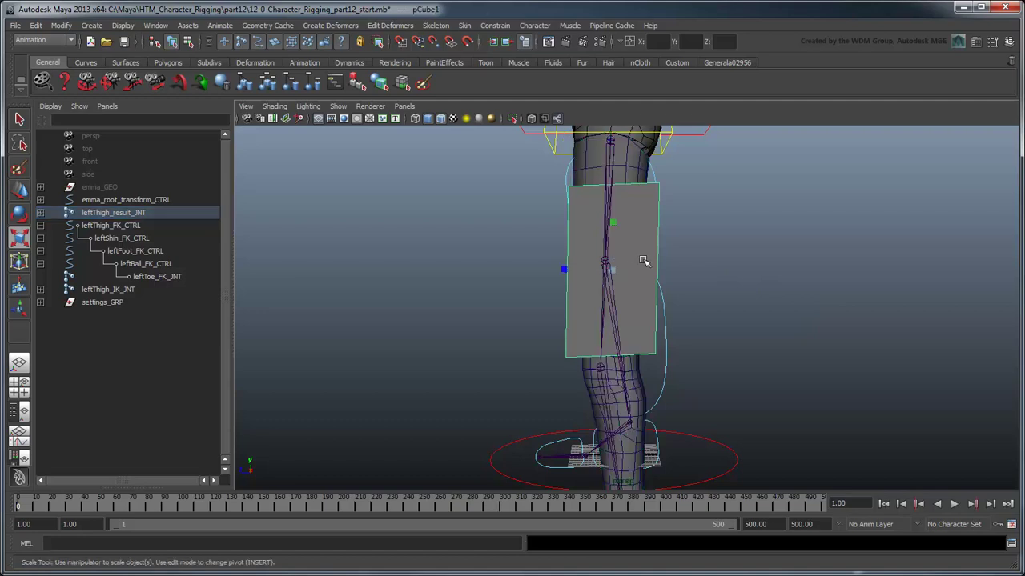
{"action": "key", "text": "e"}
{"action": "left_click_drag", "start_coordinate": [652, 240], "coordinate": [802, 329]}
{"action": "left_click", "coordinate": [762, 320]}
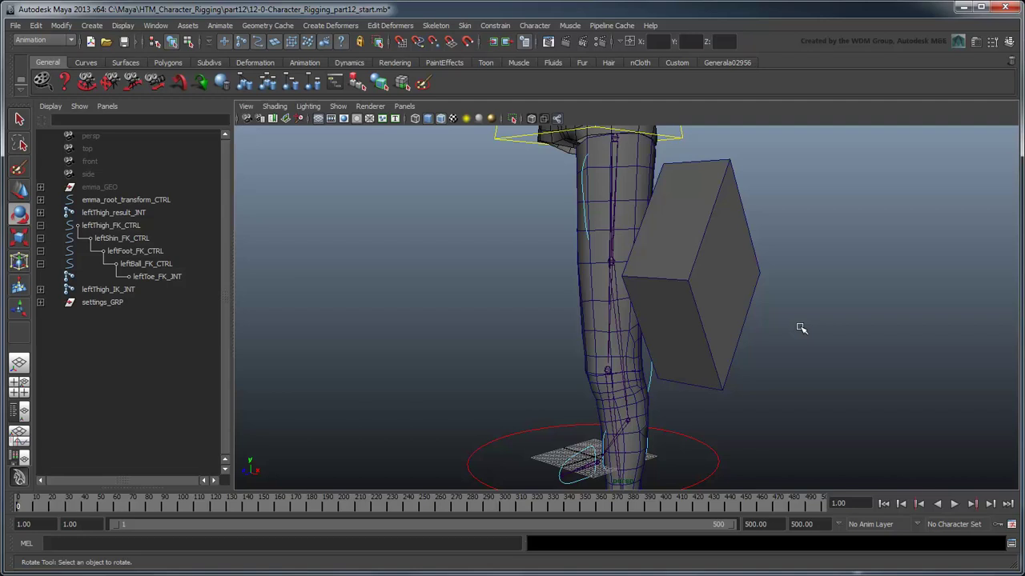
{"action": "key", "text": "ctrl+z"}
{"action": "key", "text": "q"}
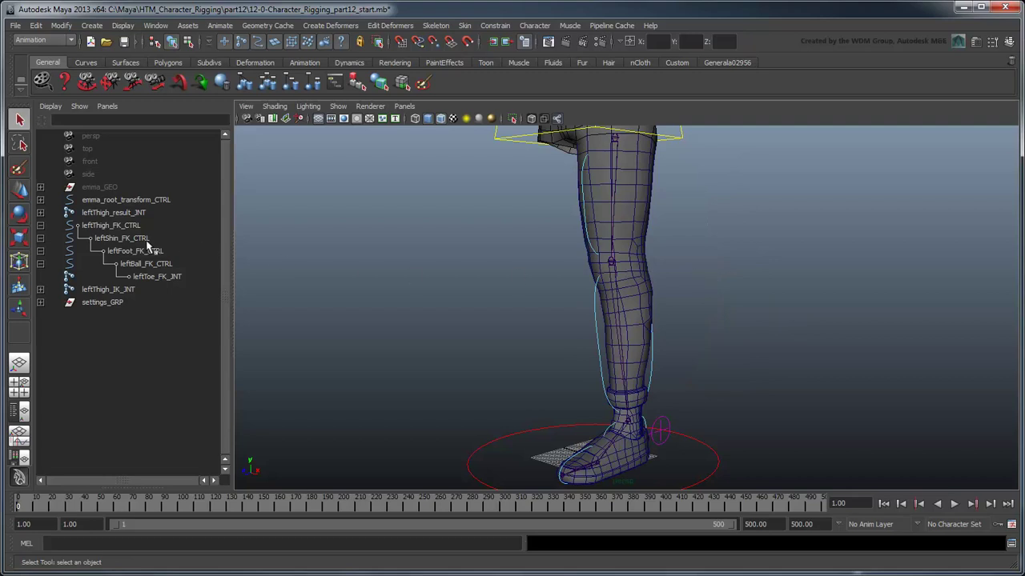
Add the leg geometry, leftBall_GEO through leftThigh_GEO, to geo_LYR and hide that layer
{"action": "left_click", "coordinate": [41, 213], "text": "shift"}
{"action": "left_click", "coordinate": [152, 276]}
{"action": "left_click", "coordinate": [120, 315], "text": "shift"}
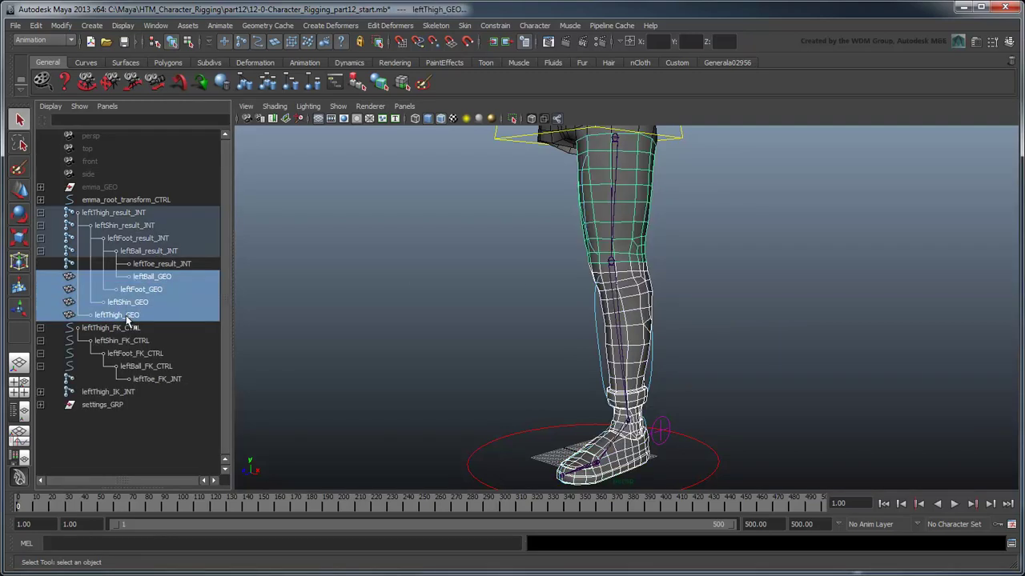
{"action": "left_click", "coordinate": [1008, 42]}
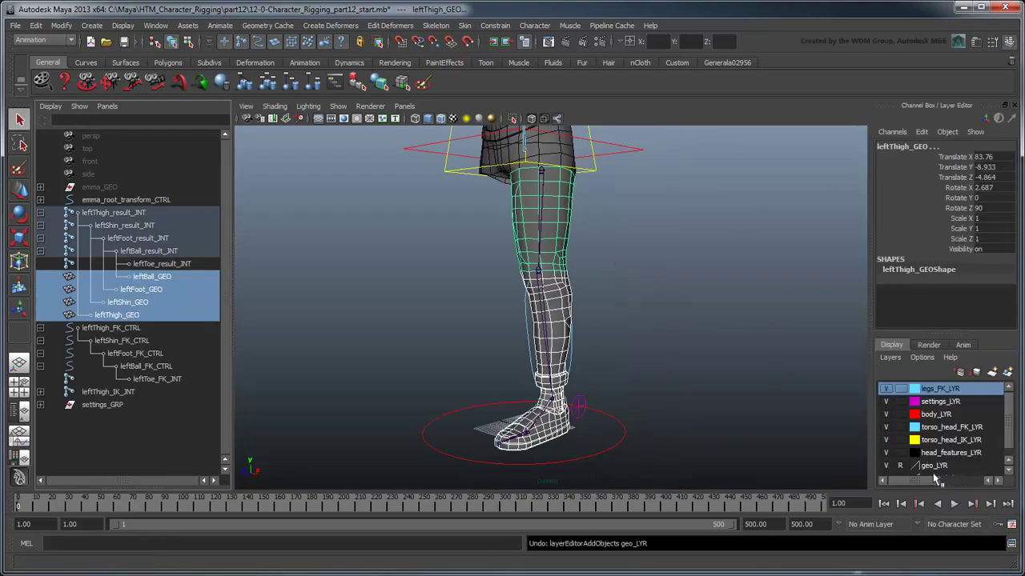
{"action": "right_click", "coordinate": [934, 467]}
{"action": "left_click", "coordinate": [959, 478]}
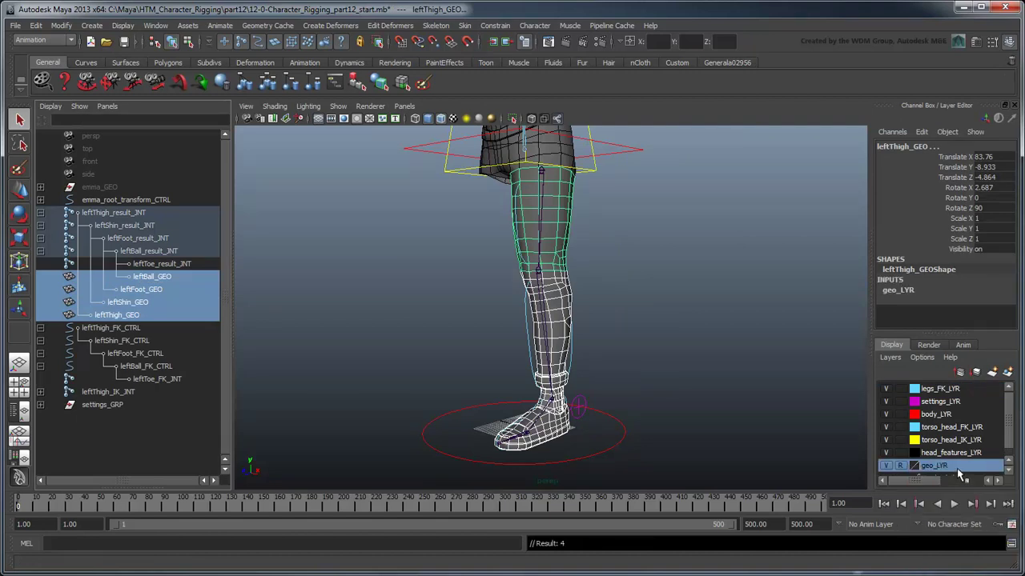
{"action": "left_click", "coordinate": [889, 466]}
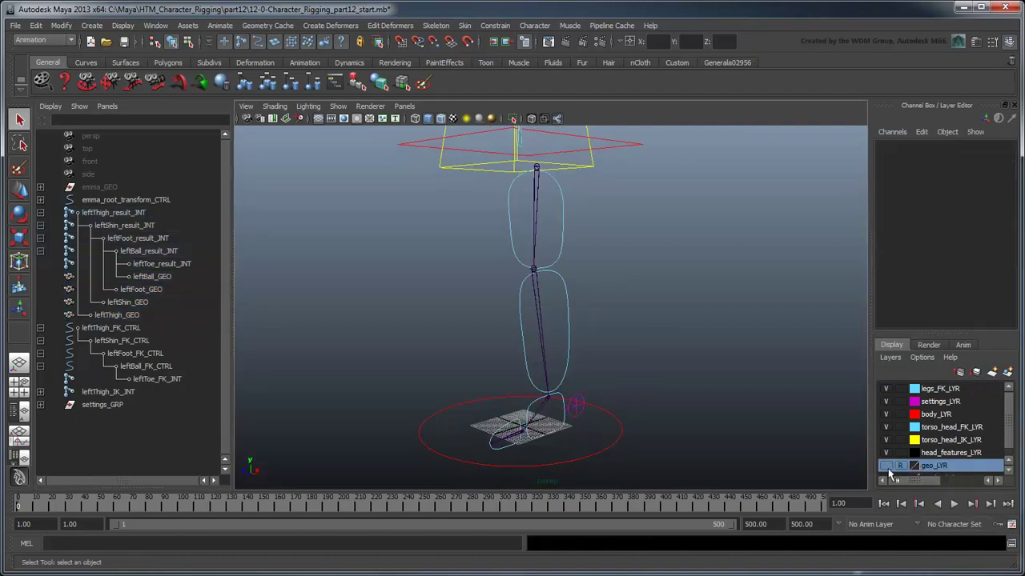
{"action": "left_click", "coordinate": [40, 212]}
Hide the leftThigh_IK_JNT chain
{"action": "left_click_drag", "start_coordinate": [651, 407], "coordinate": [581, 403], "text": "alt"}
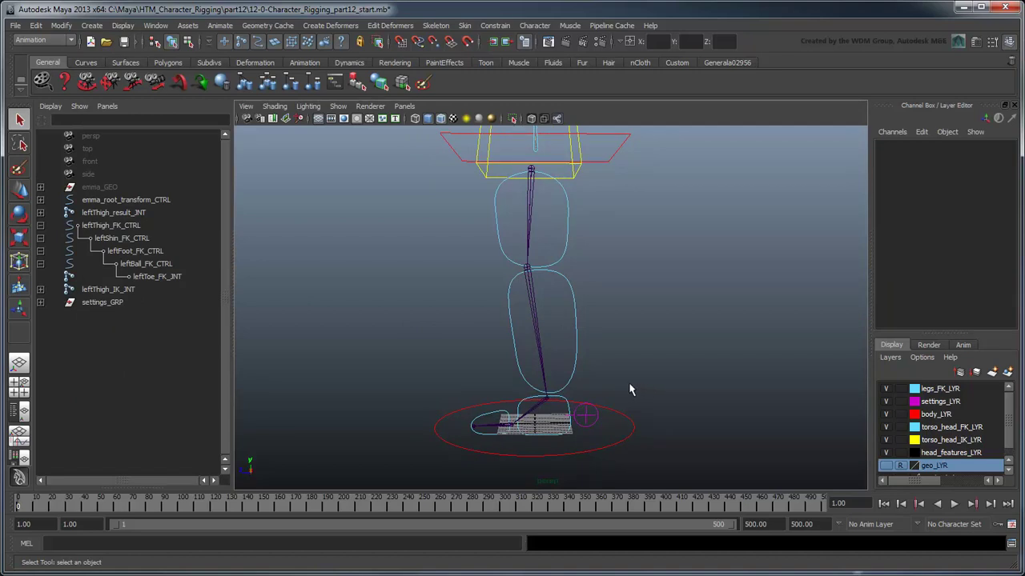
{"action": "left_click", "coordinate": [139, 292]}
{"action": "key", "text": "ctrl+h"}
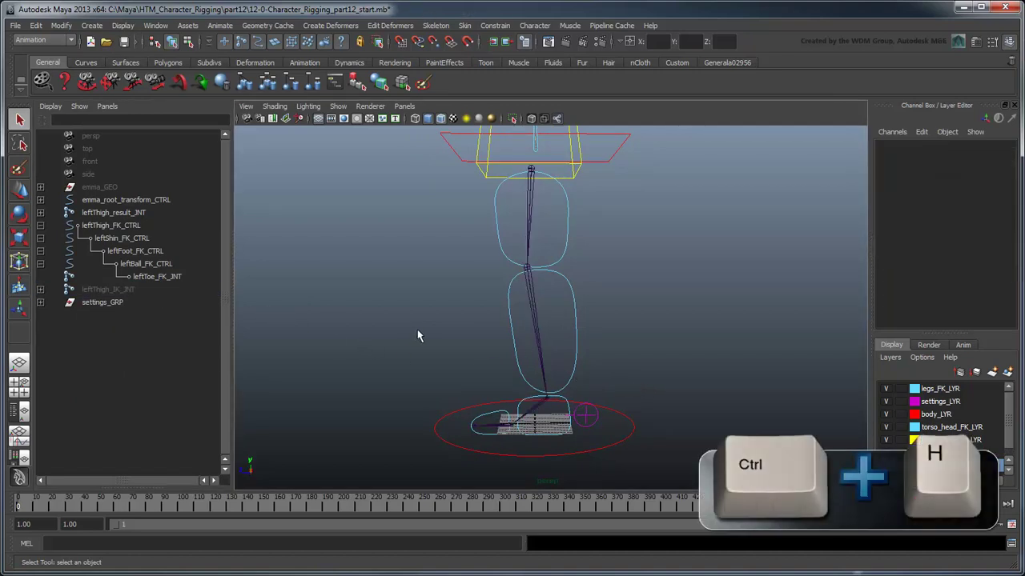
Test-lengthen the shin with Translate X 32.537, undo it, then select the thigh FK control
{"action": "left_click", "coordinate": [578, 332]}
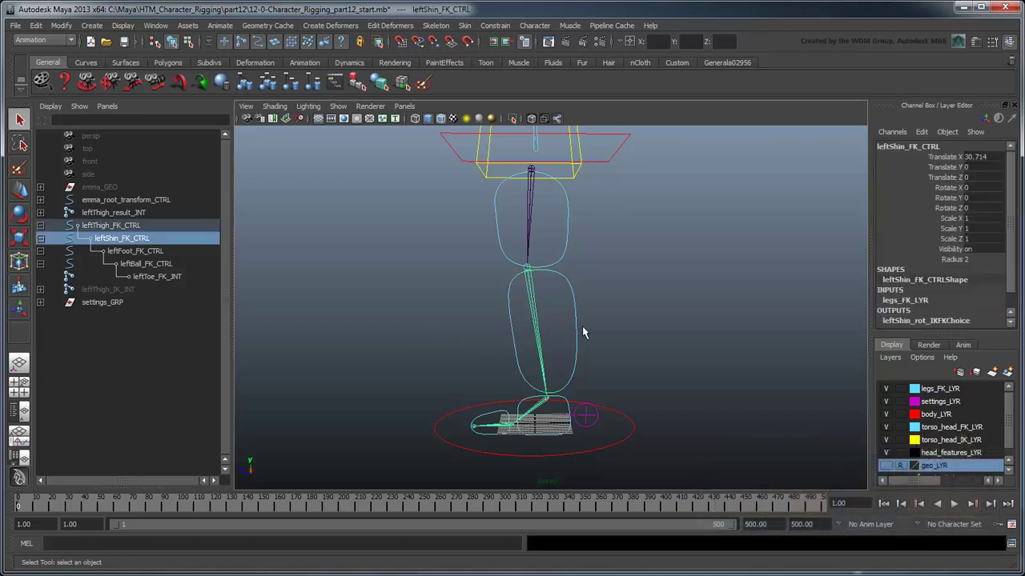
{"action": "key", "text": "w"}
{"action": "left_click", "coordinate": [949, 158]}
{"action": "middle_click_drag", "start_coordinate": [745, 248], "coordinate": [734, 186]}
{"action": "key", "text": "ctrl+z"}
{"action": "left_click", "coordinate": [701, 303]}
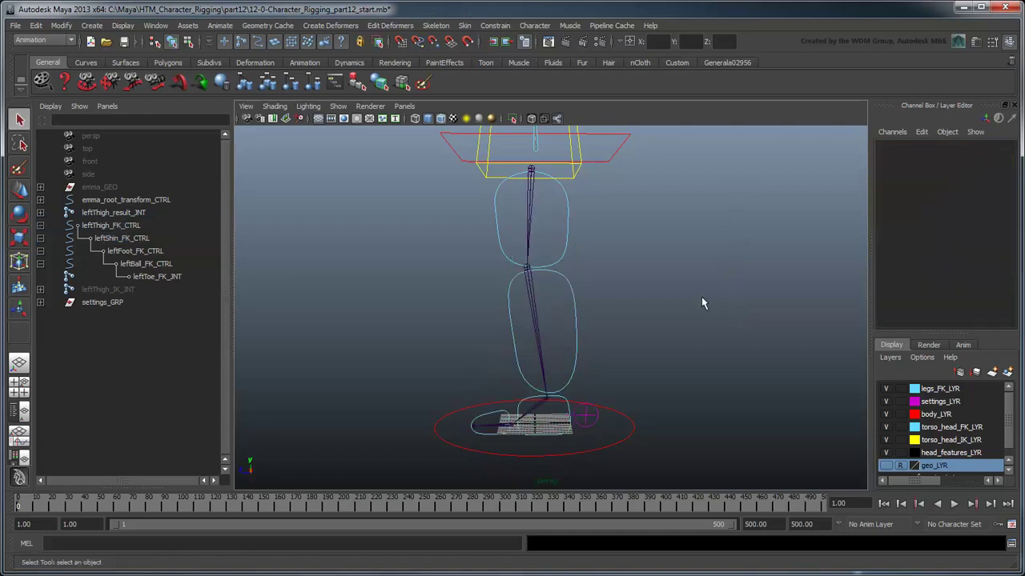
{"action": "left_click", "coordinate": [573, 245]}
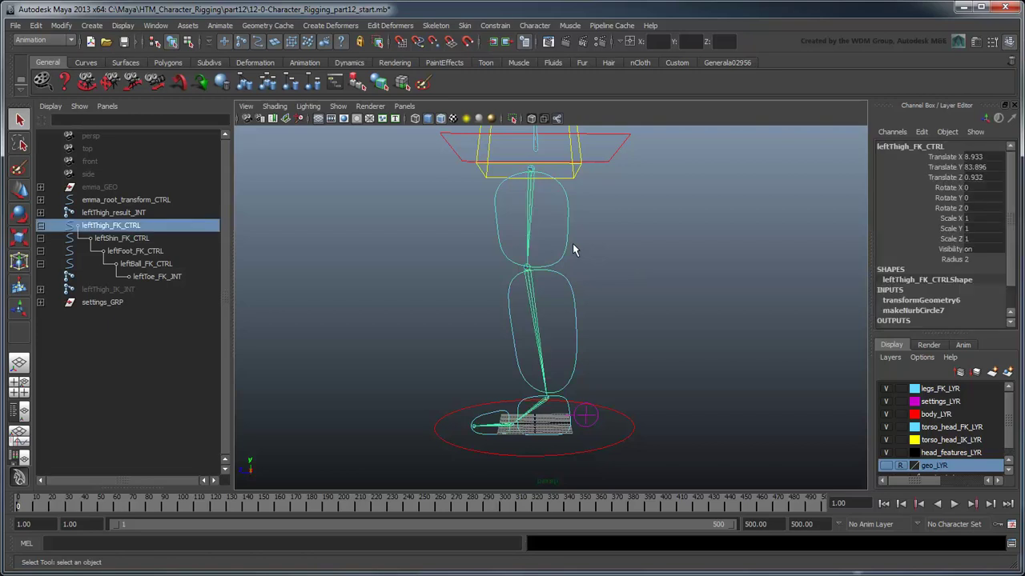
Through the Channel Box's Add Attribute, create 'length' with minimum 0 and default 1
{"action": "left_click", "coordinate": [922, 132]}
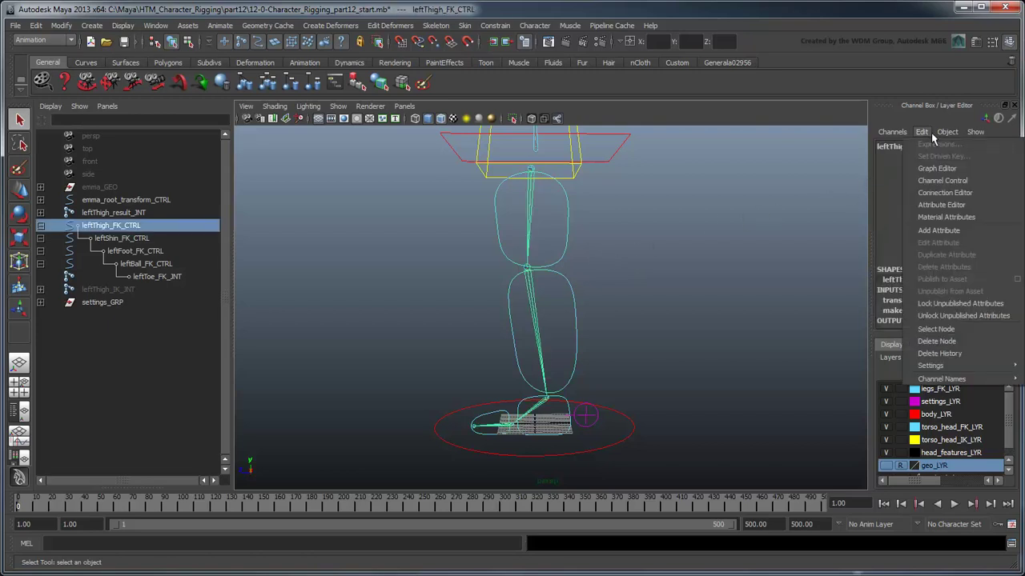
{"action": "left_click", "coordinate": [969, 229]}
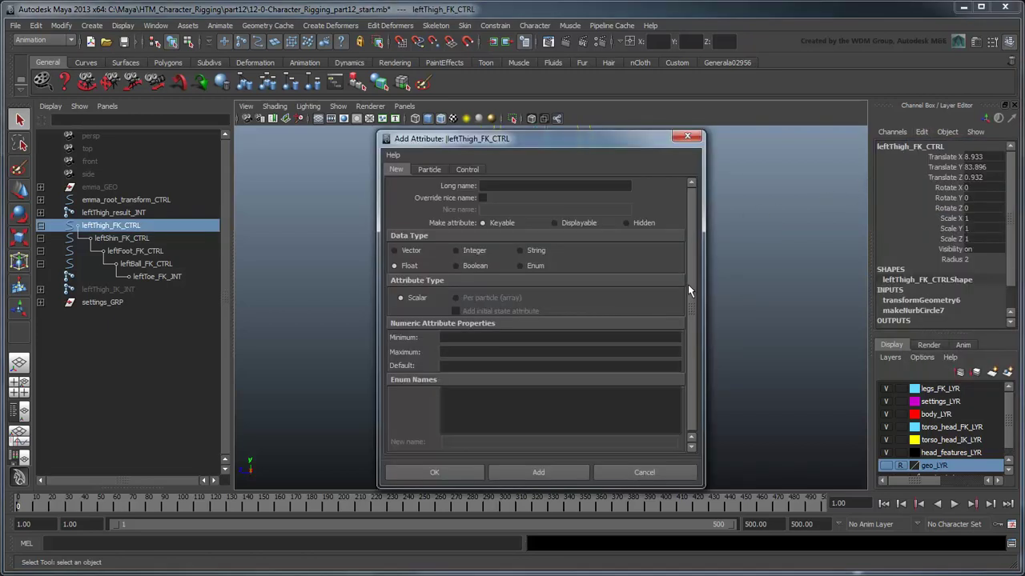
{"action": "left_click", "coordinate": [555, 186]}
{"action": "type", "text": "length"}
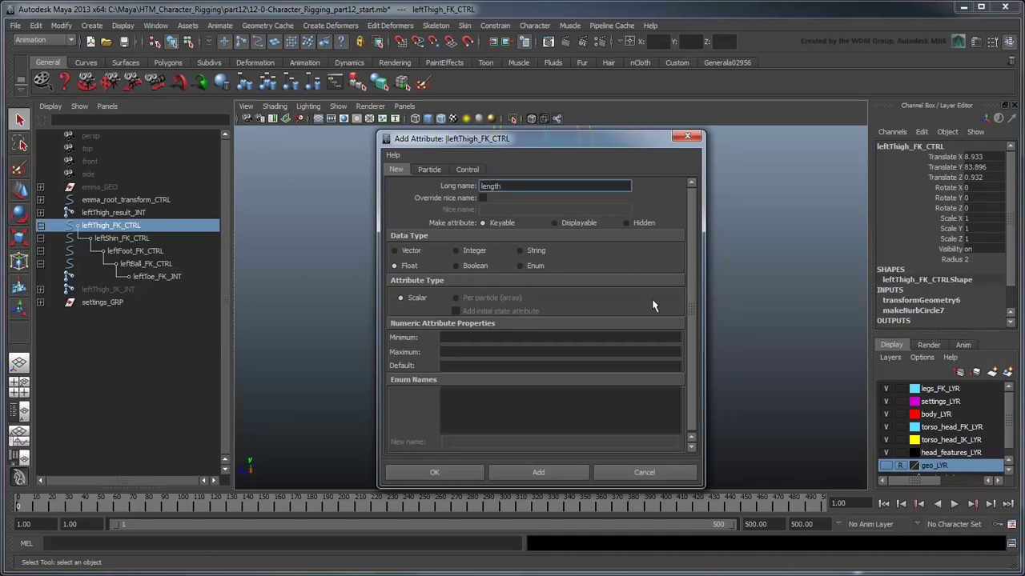
{"action": "left_click", "coordinate": [610, 342]}
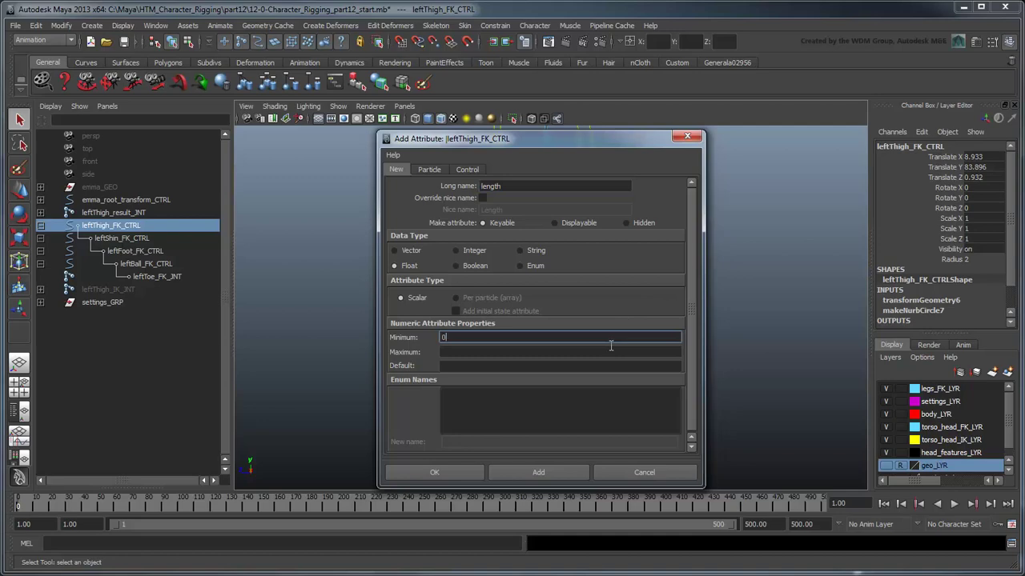
{"action": "left_click", "coordinate": [576, 367]}
{"action": "type", "text": "1"}
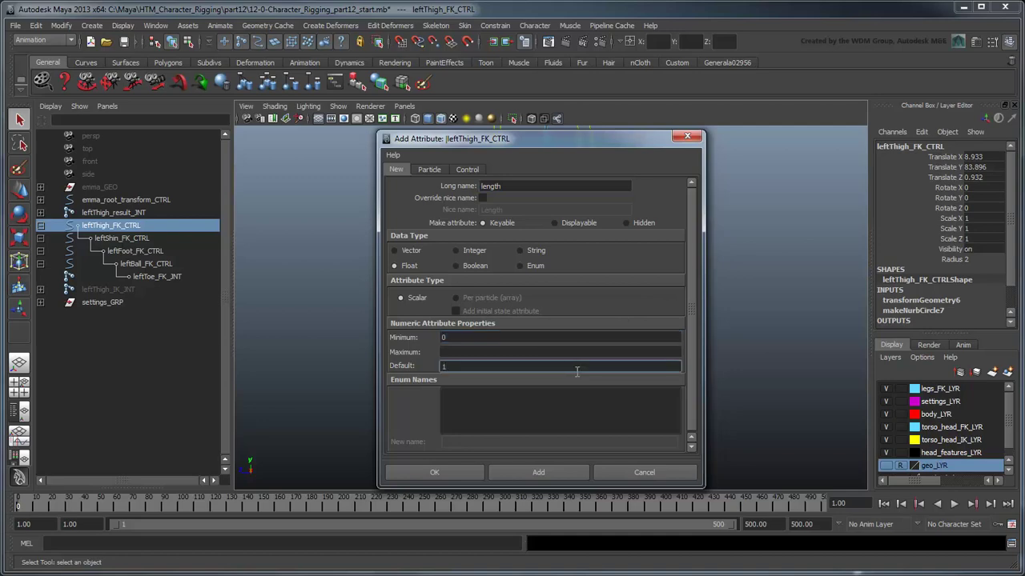
{"action": "left_click", "coordinate": [478, 480]}
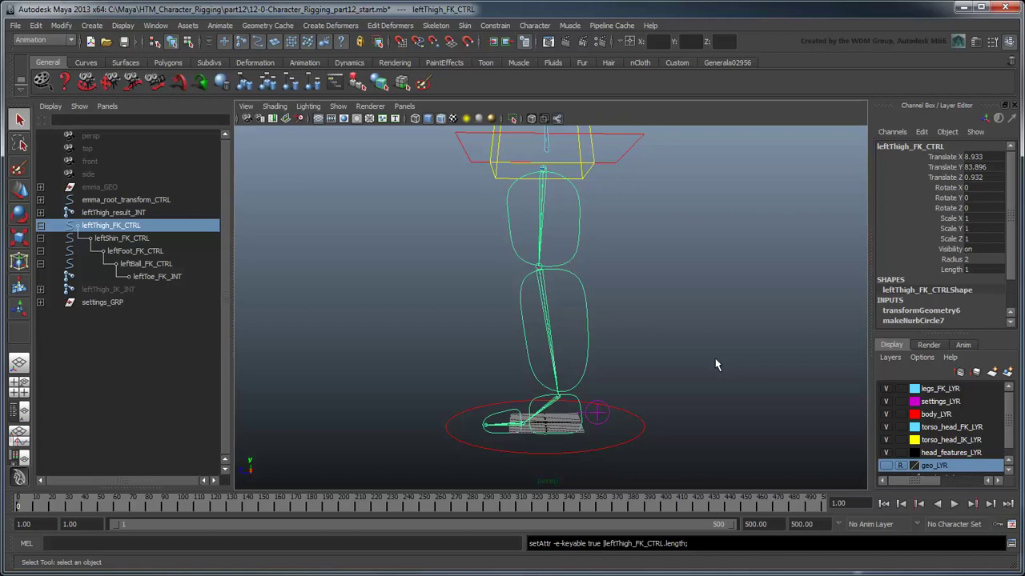
Key leftShin_FK_CTRL Translate X 30.714 against leftThigh_FK_CTRL Length 1 as a set driven key
{"action": "left_click", "coordinate": [219, 25]}
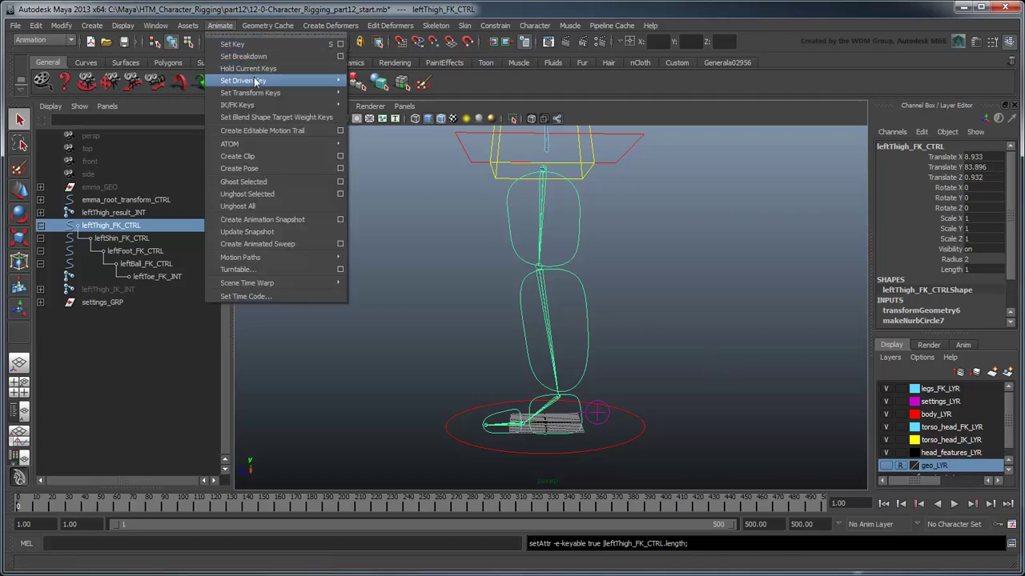
{"action": "left_click", "coordinate": [392, 93]}
{"action": "left_click_drag", "start_coordinate": [518, 132], "coordinate": [297, 133]}
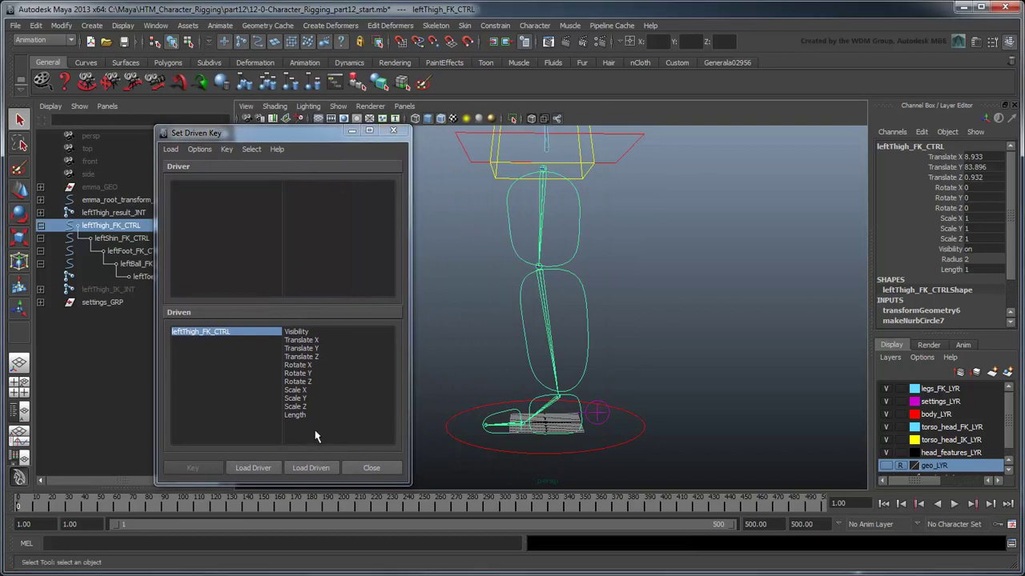
{"action": "left_click", "coordinate": [269, 471]}
{"action": "left_click", "coordinate": [537, 367]}
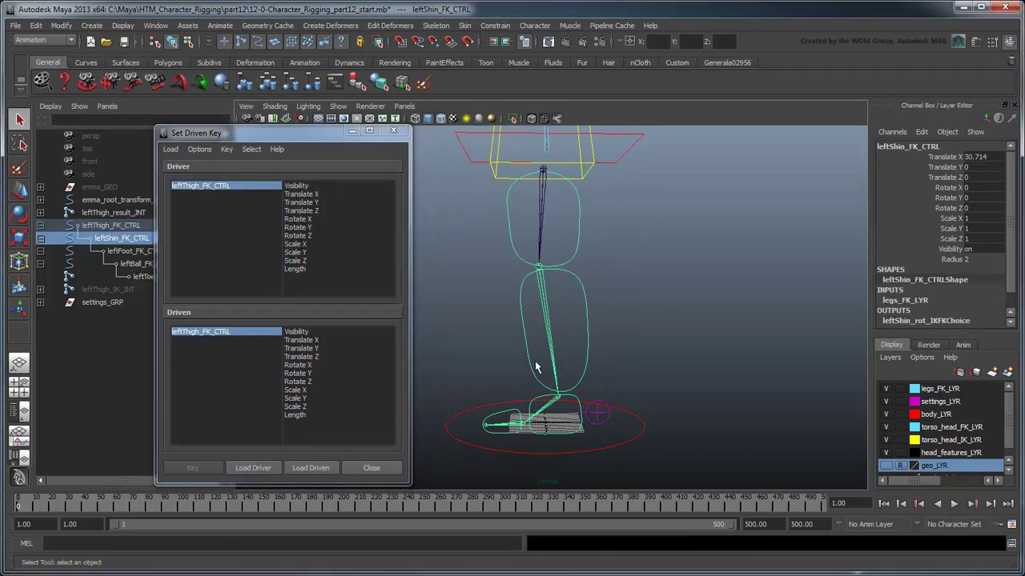
{"action": "left_click", "coordinate": [320, 470]}
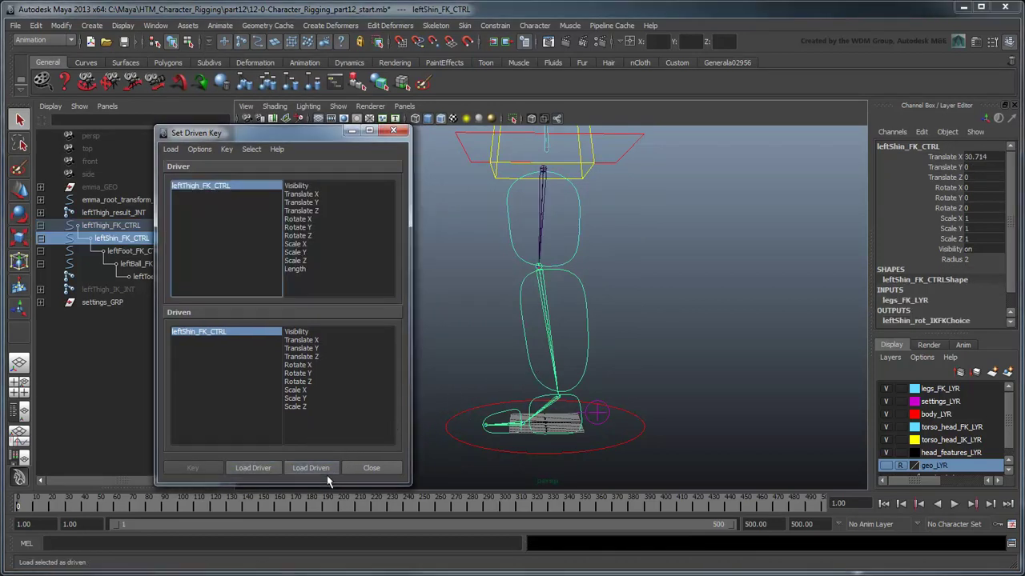
{"action": "left_click", "coordinate": [304, 270]}
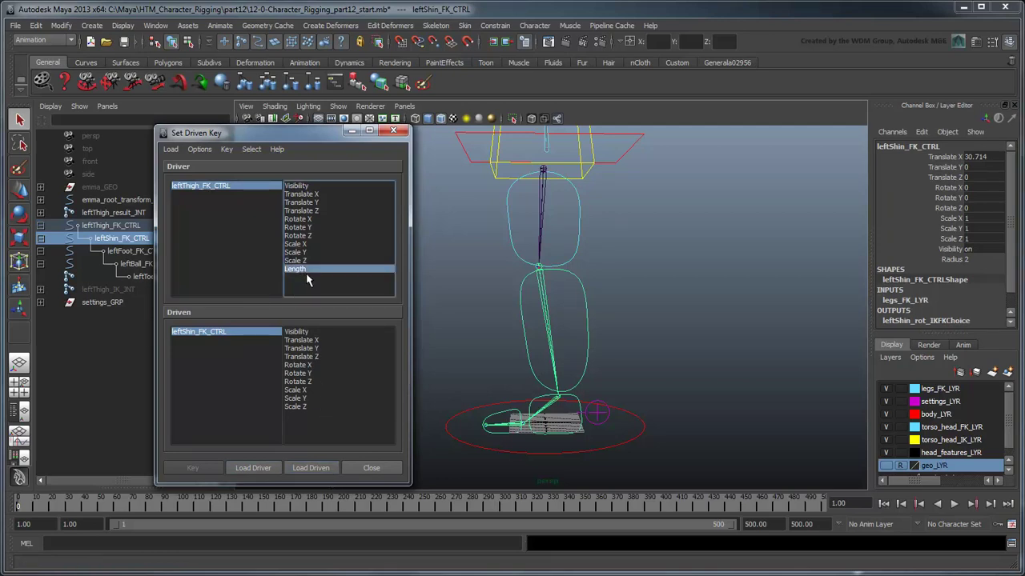
{"action": "left_click", "coordinate": [324, 341]}
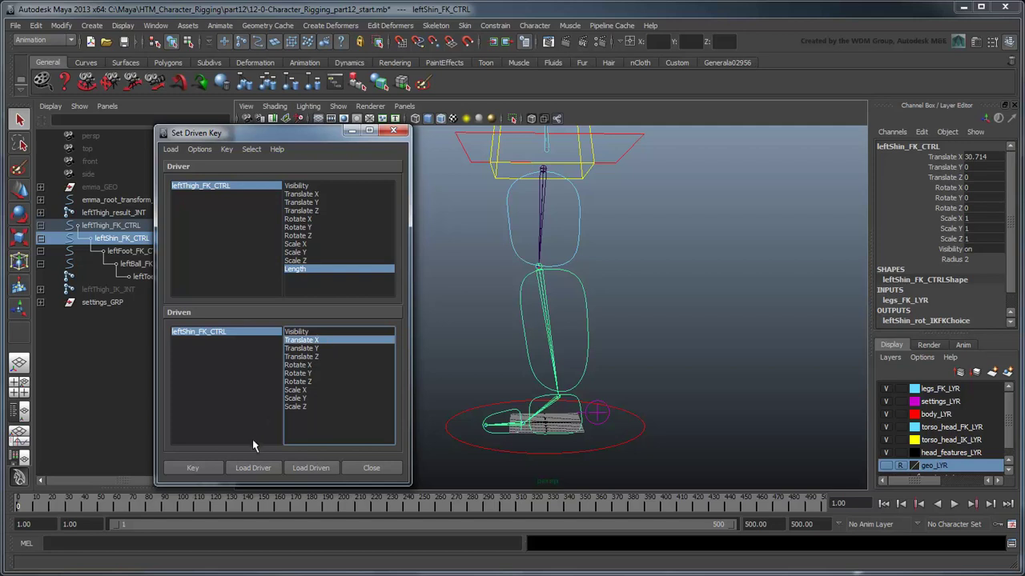
{"action": "left_click", "coordinate": [226, 479]}
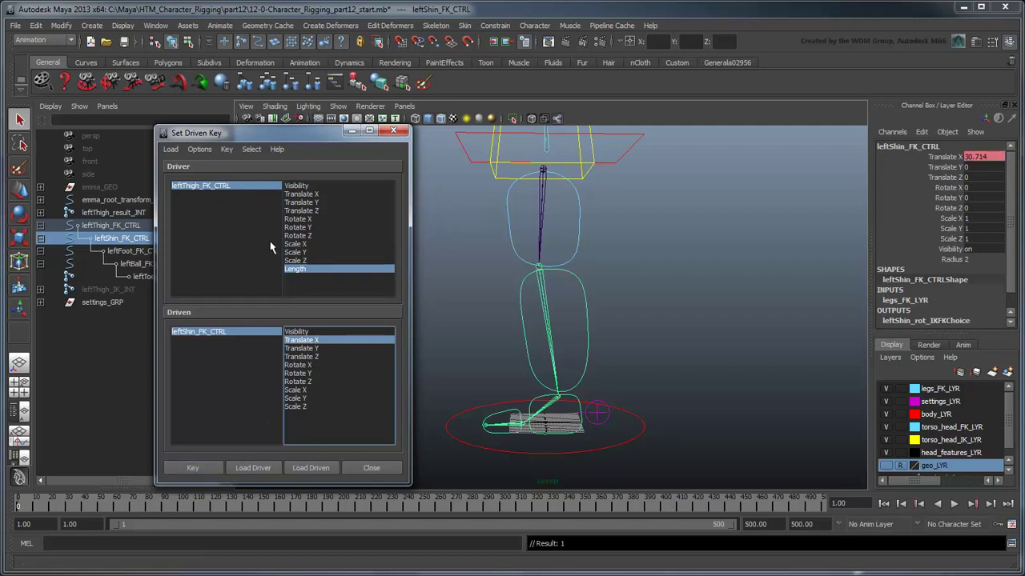
Set thigh Length 0 and shin Translate X 0, key that collapsed pose, then close the window
{"action": "key", "text": "Up"}
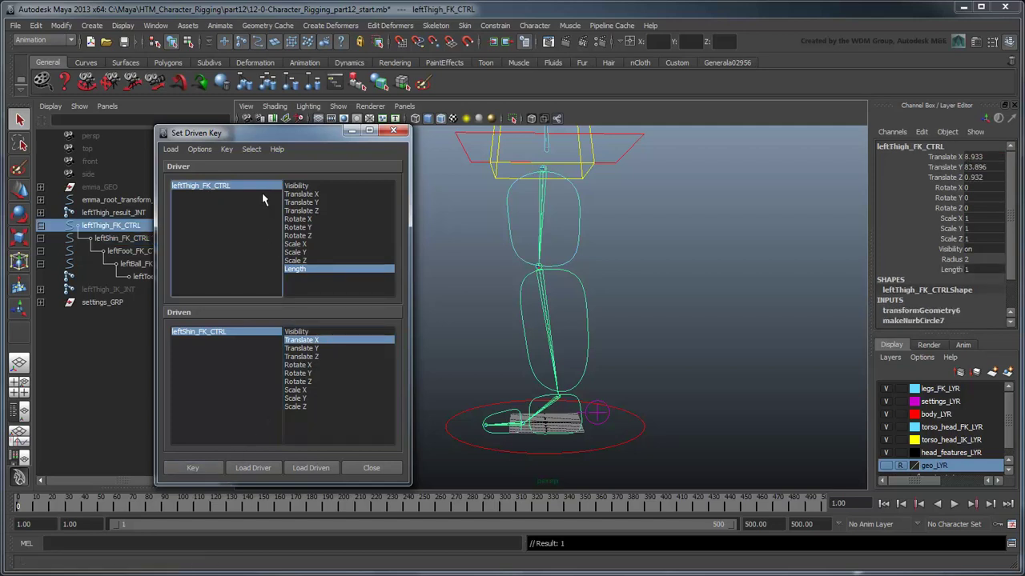
{"action": "left_click", "coordinate": [981, 270]}
{"action": "type", "text": "0"}
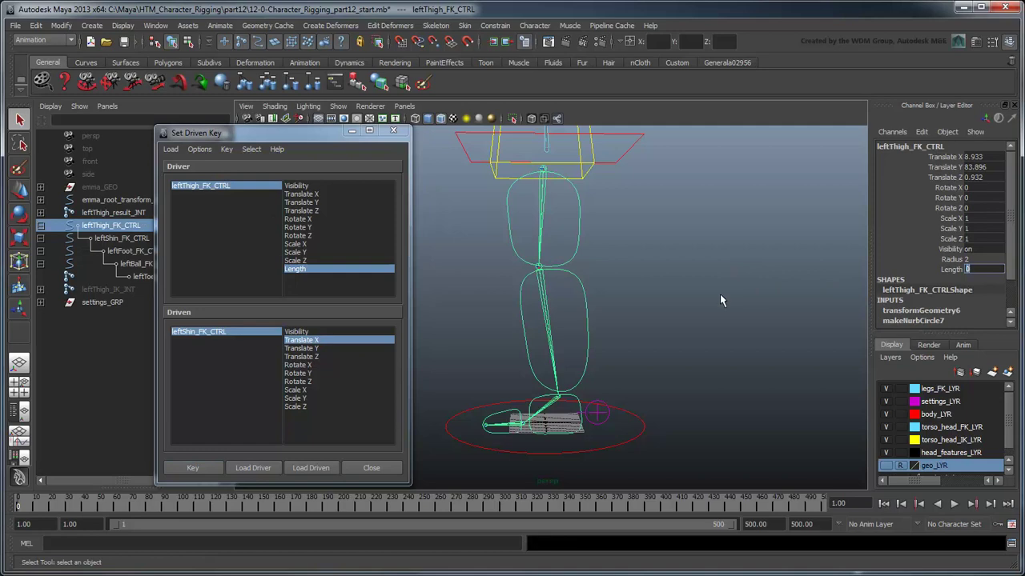
{"action": "left_click", "coordinate": [272, 344]}
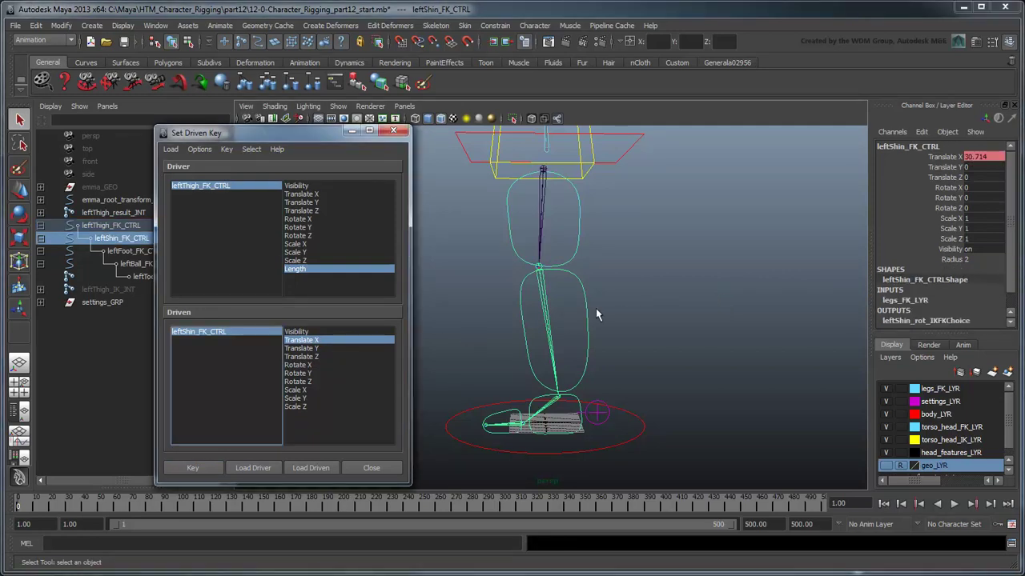
{"action": "left_click", "coordinate": [980, 157]}
{"action": "type", "text": "0"}
{"action": "key", "text": "Return"}
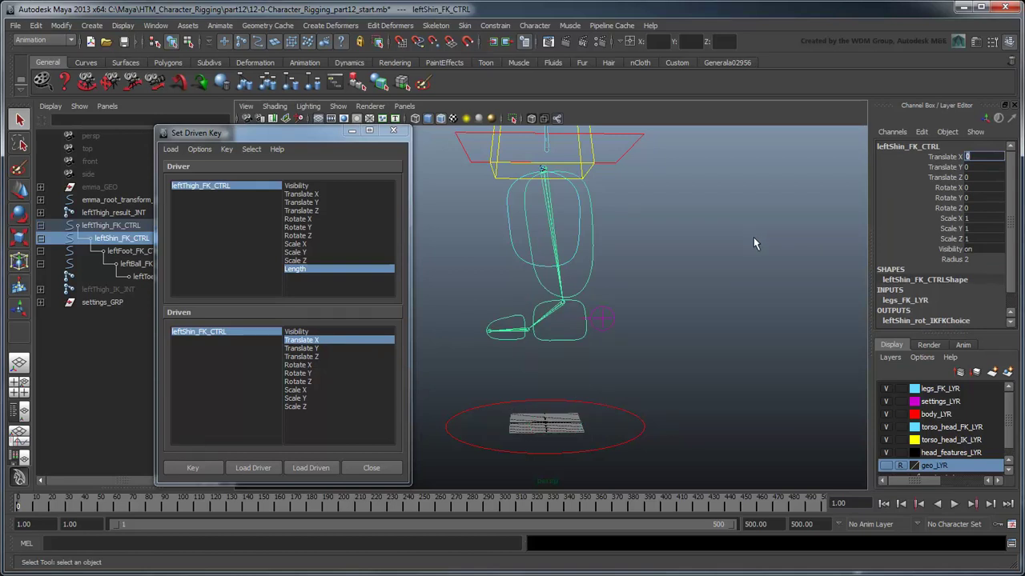
{"action": "left_click", "coordinate": [217, 469]}
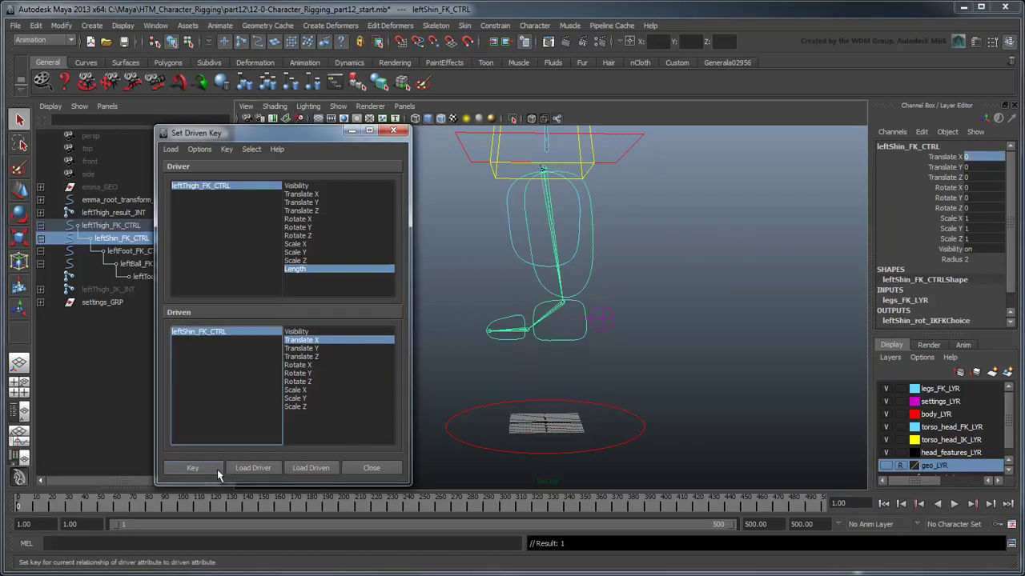
{"action": "left_click", "coordinate": [370, 467]}
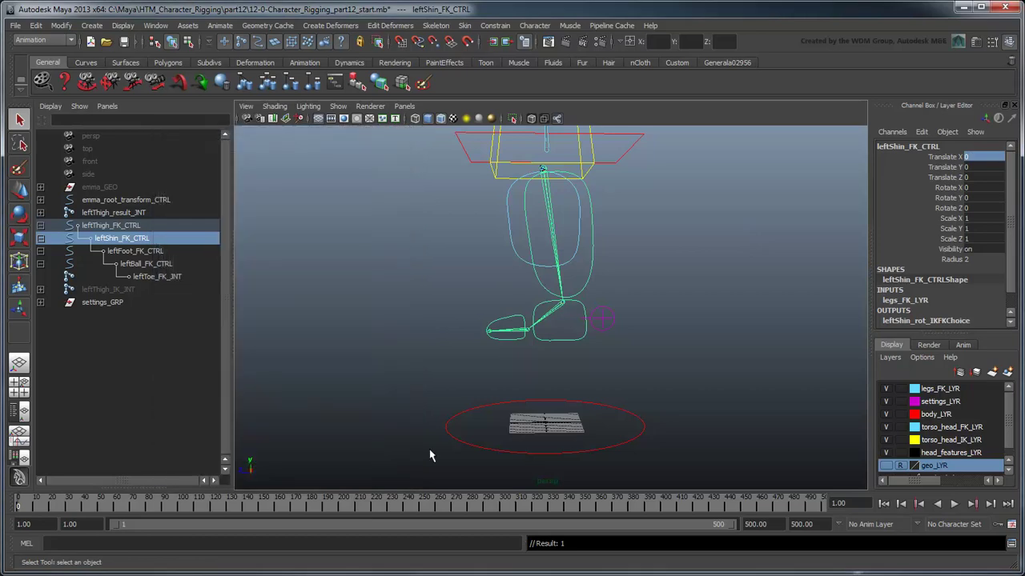
Slide leftThigh_FK_CTRL's Length up to 25.1 to stretch the shin down, then enter 1
{"action": "left_click", "coordinate": [522, 258]}
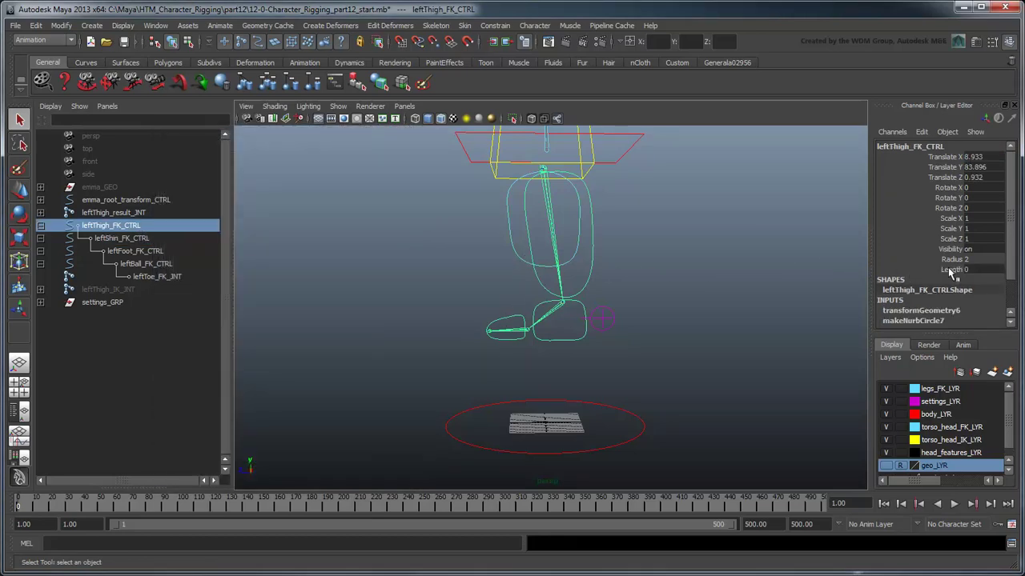
{"action": "left_click", "coordinate": [953, 270]}
{"action": "mouse_move", "coordinate": [686, 249]}
{"action": "middle_mouse_down"}
{"action": "mouse_move", "coordinate": [710, 249]}
{"action": "mouse_move", "coordinate": [678, 251]}
{"action": "mouse_move", "coordinate": [708, 258]}
{"action": "mouse_move", "coordinate": [681, 258]}
{"action": "middle_mouse_up"}
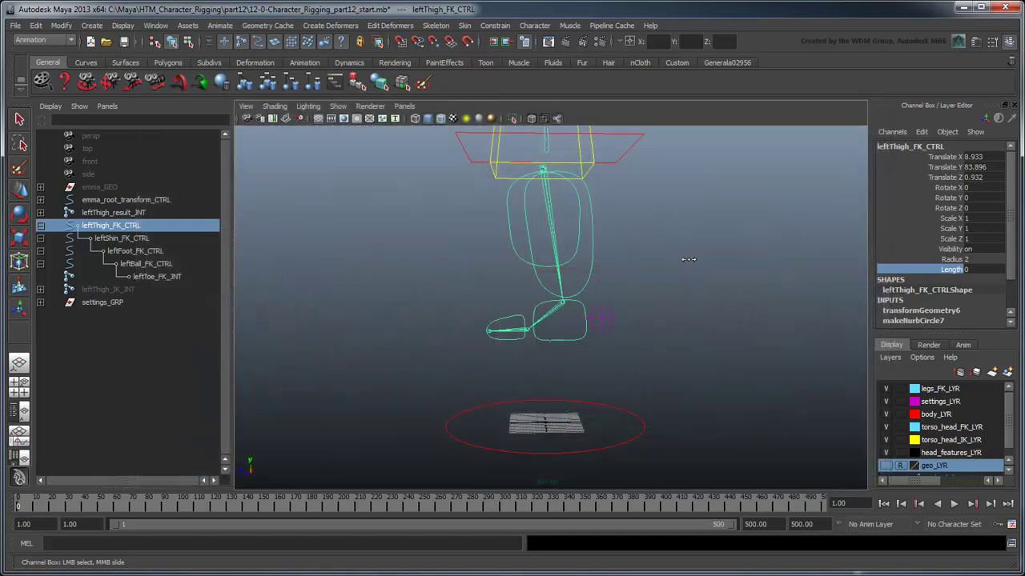
{"action": "mouse_move", "coordinate": [689, 258]}
{"action": "middle_mouse_down"}
{"action": "mouse_move", "coordinate": [674, 297]}
{"action": "mouse_move", "coordinate": [823, 287]}
{"action": "middle_mouse_up"}
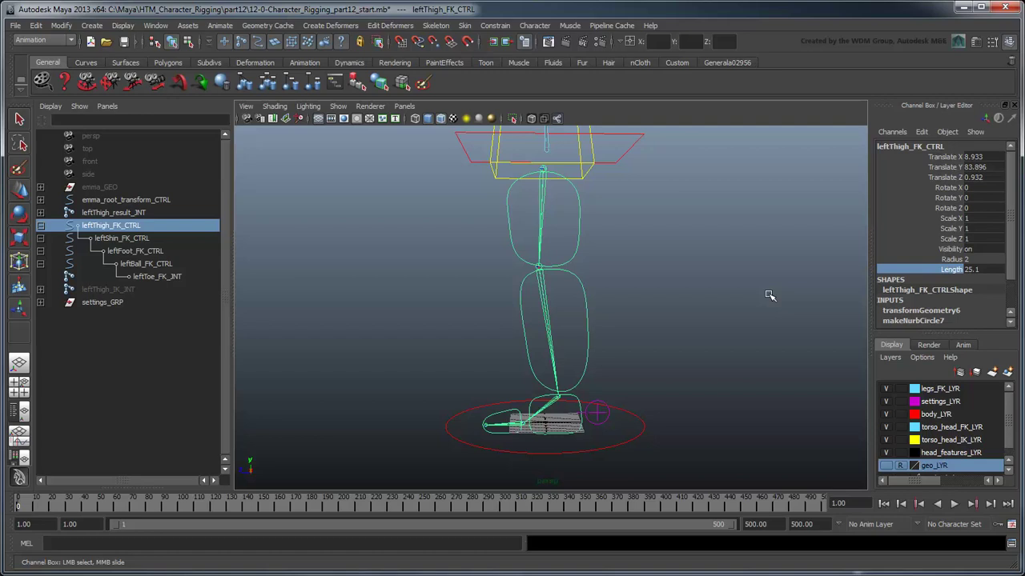
{"action": "left_click", "coordinate": [983, 269]}
{"action": "type", "text": "1"}
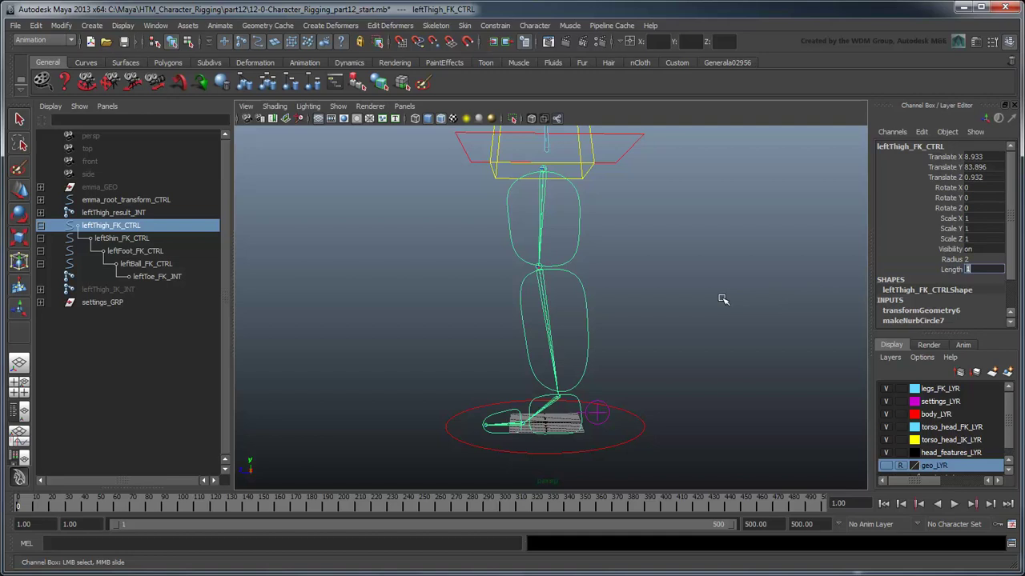
Confirm Length 1 and frame leftShin_FK_CTRL's Translate X driven curve in the Graph Editor
{"action": "key", "text": "Return"}
{"action": "key", "text": "Down"}
{"action": "left_click", "coordinate": [155, 25]}
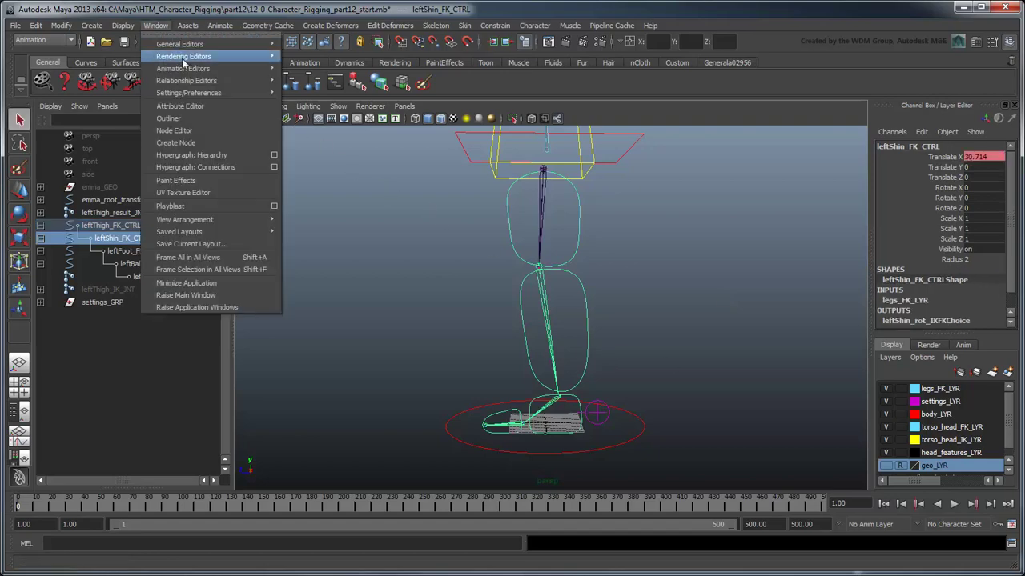
{"action": "mouse_move", "coordinate": [193, 68]}
{"action": "left_click", "coordinate": [345, 76]}
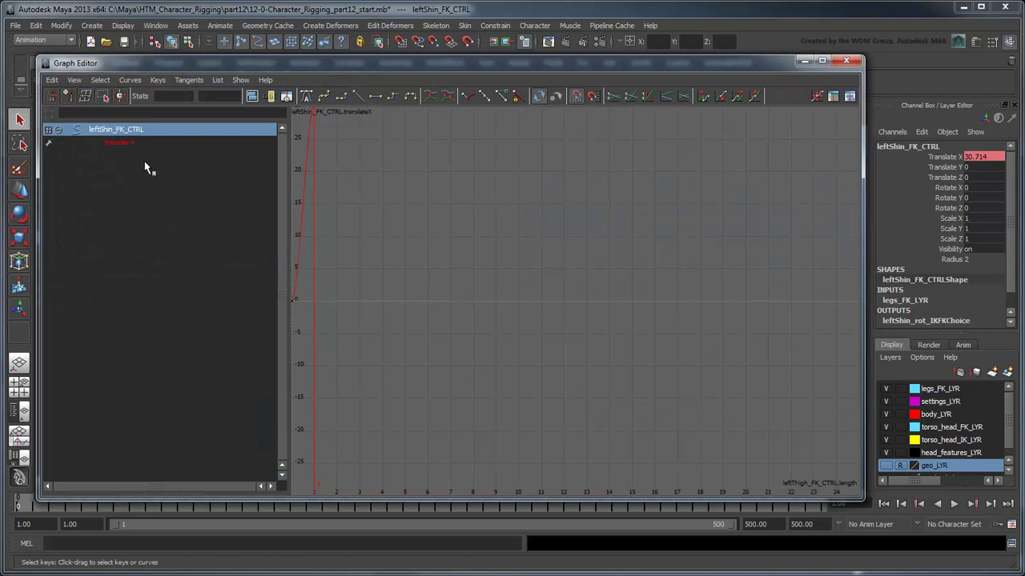
{"action": "left_click", "coordinate": [131, 144]}
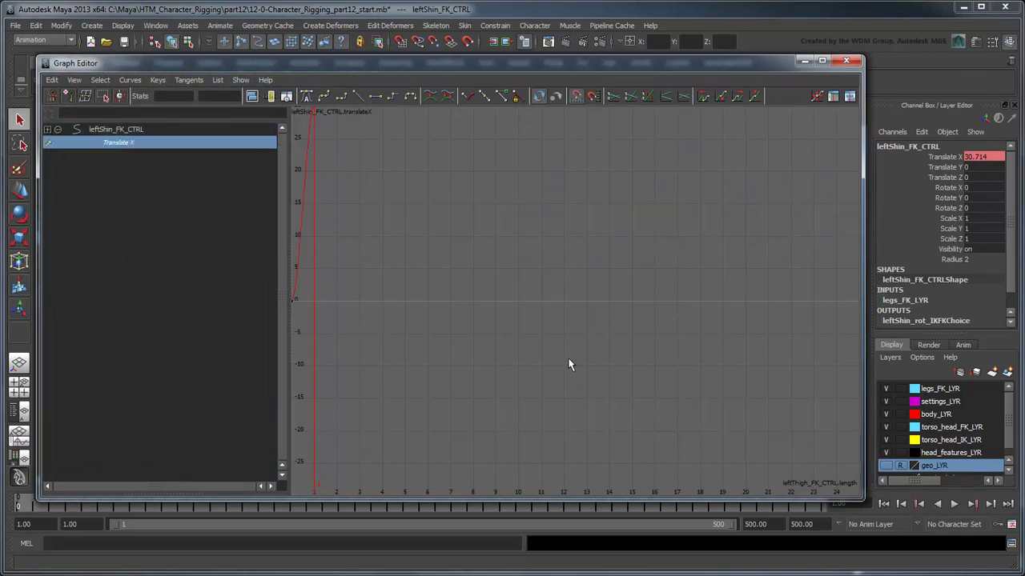
{"action": "key", "text": "f"}
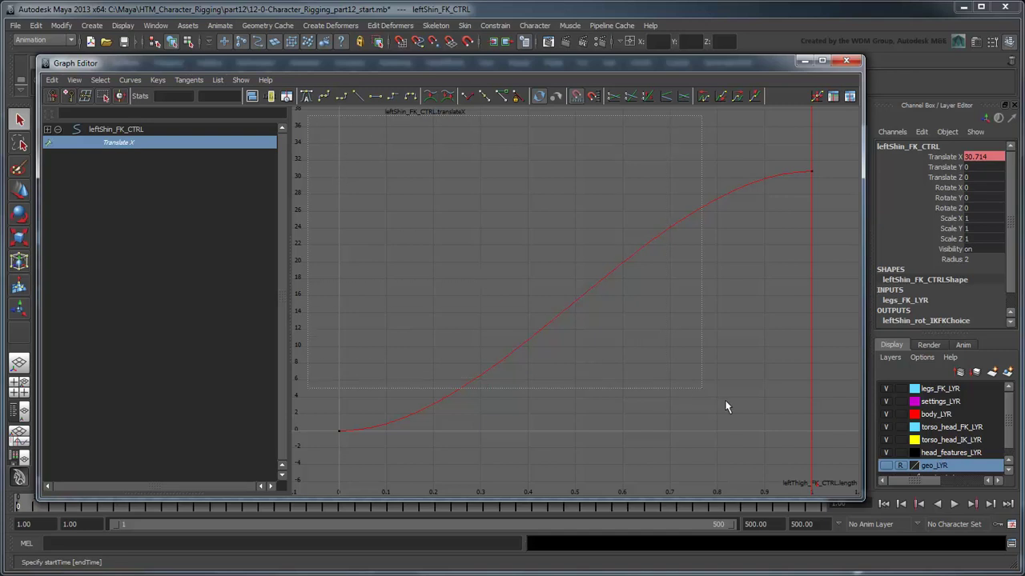
Give both keys on the shin's Translate X curve linear tangents
{"action": "left_click_drag", "start_coordinate": [836, 160], "coordinate": [320, 448]}
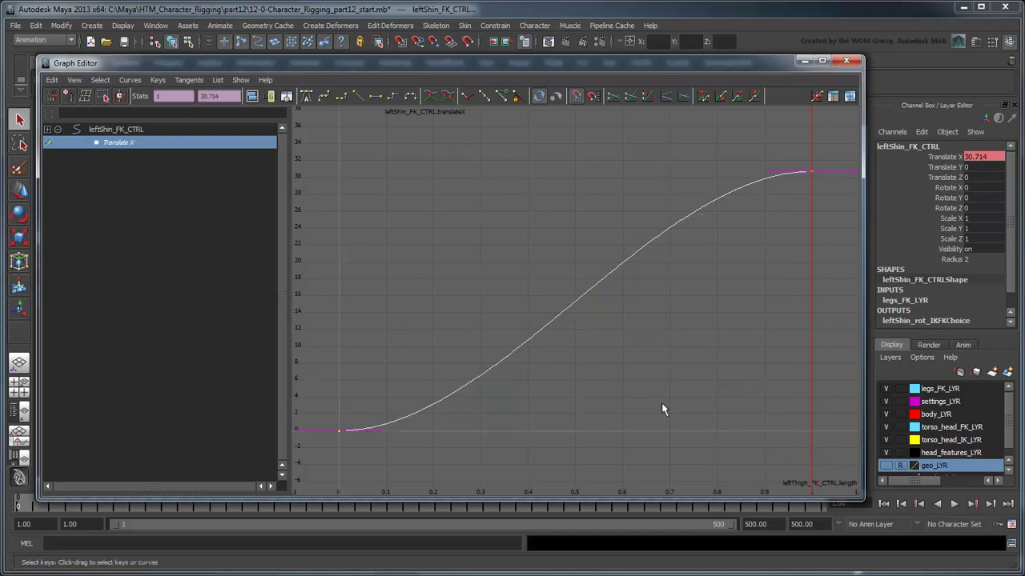
{"action": "left_click", "coordinate": [188, 81]}
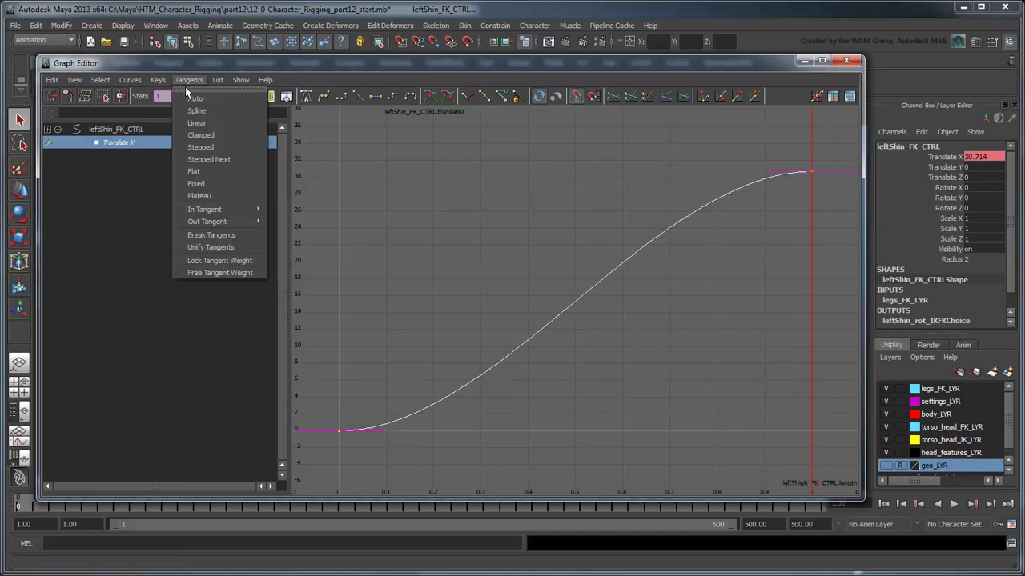
{"action": "left_click", "coordinate": [232, 123]}
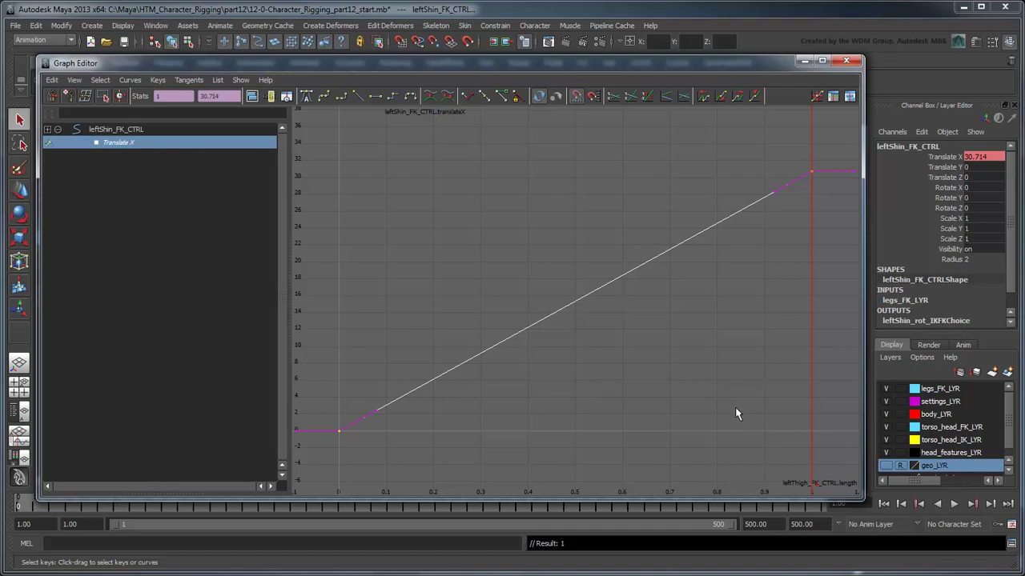
Change a Graph Editor view option and clear the curve selection
{"action": "left_click", "coordinate": [74, 80]}
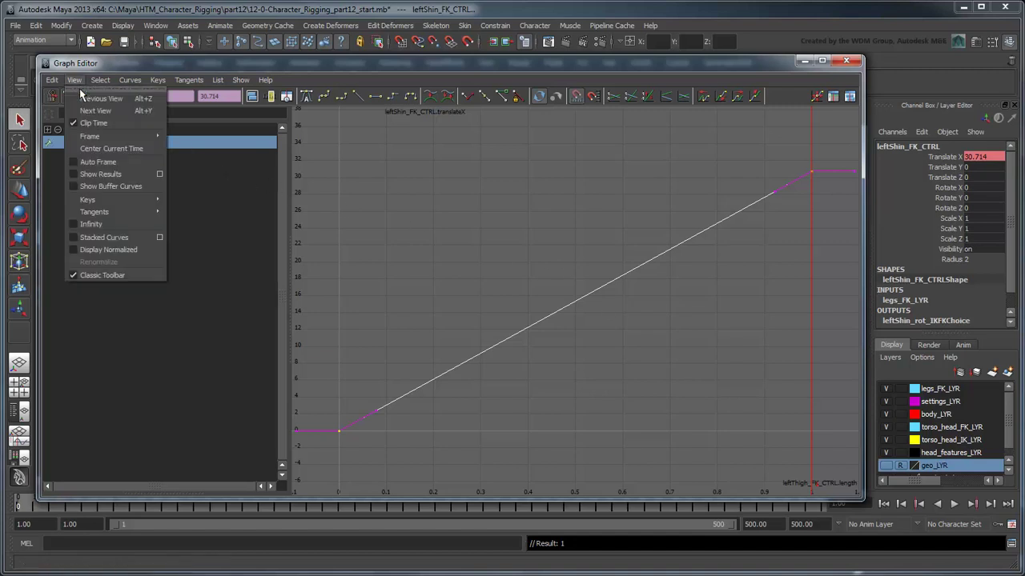
{"action": "left_click", "coordinate": [127, 222]}
{"action": "scroll", "coordinate": [576, 365], "scroll_direction": "down", "scroll_amount": 3}
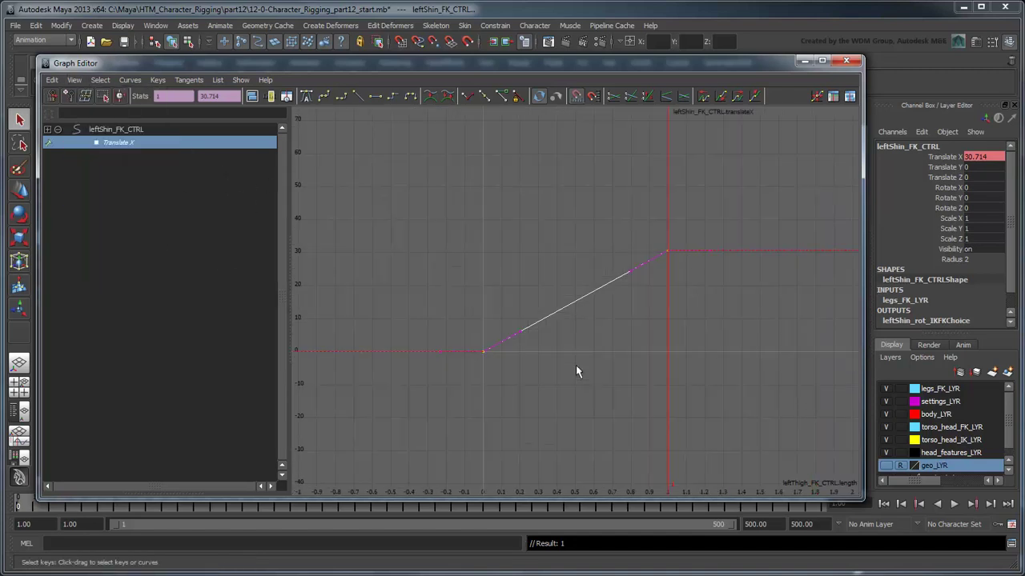
{"action": "left_click", "coordinate": [609, 373]}
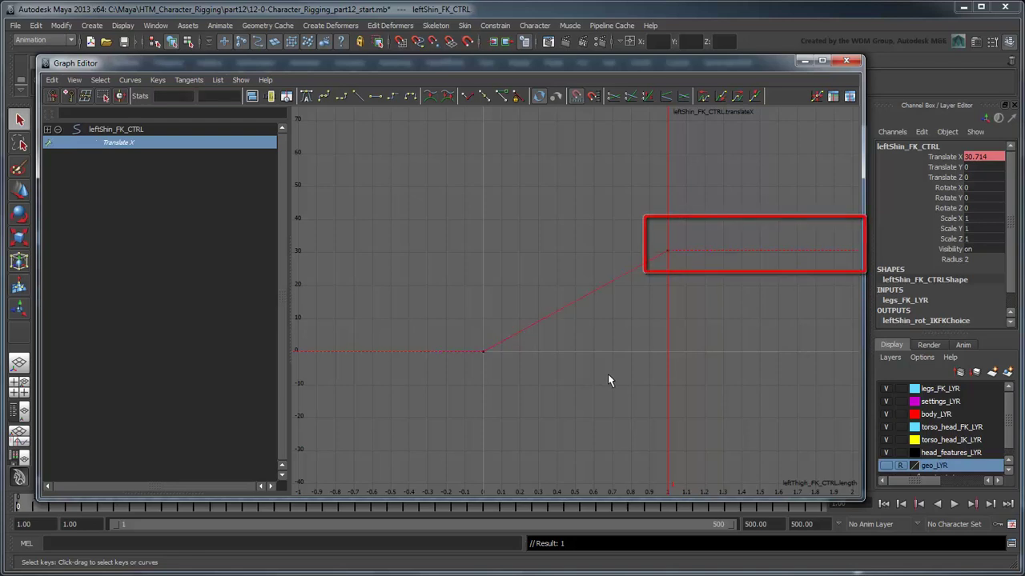
Set the Length 1 key's curve to Linear post-infinity so it keeps rising past 1
{"action": "left_click_drag", "start_coordinate": [629, 220], "coordinate": [705, 287]}
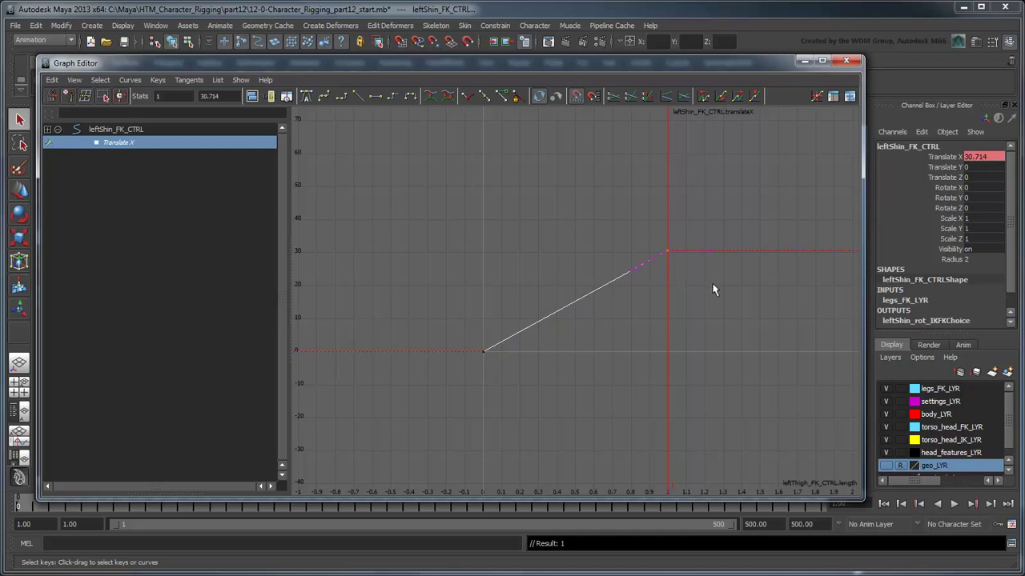
{"action": "left_click", "coordinate": [130, 80]}
{"action": "mouse_move", "coordinate": [160, 110]}
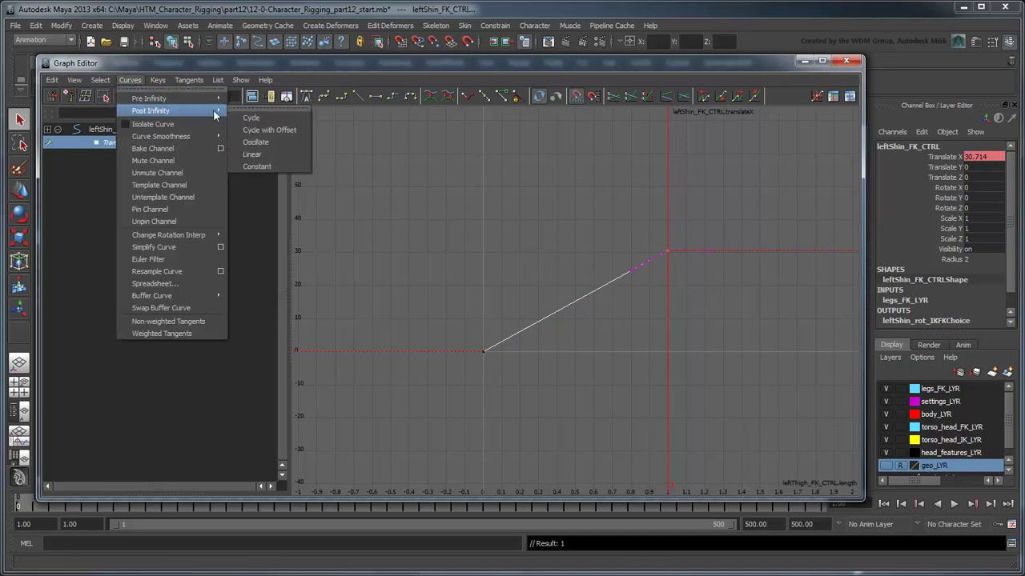
{"action": "left_click", "coordinate": [301, 154]}
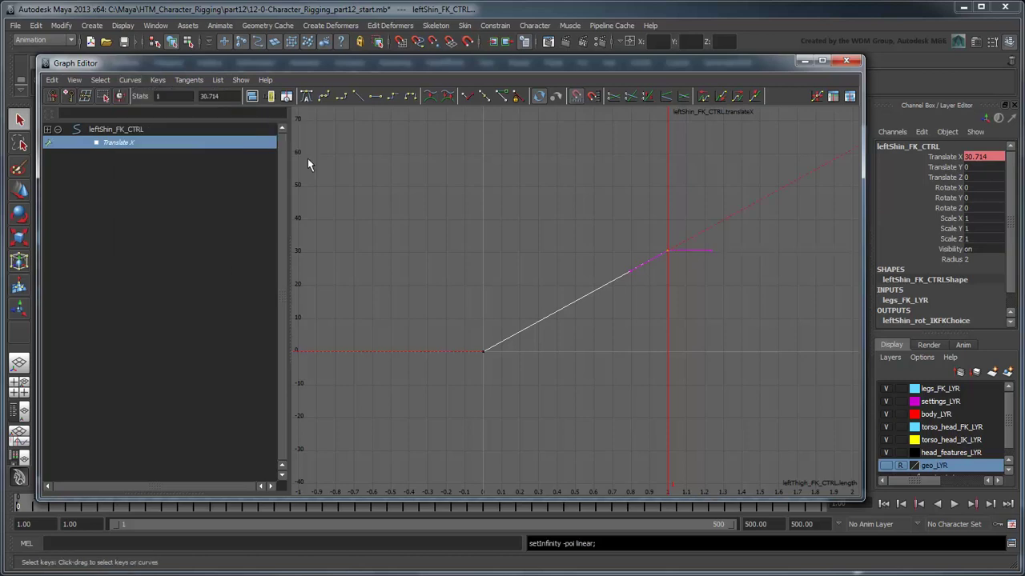
{"action": "scroll", "coordinate": [523, 250], "scroll_direction": "down", "scroll_amount": 2}
{"action": "middle_click_drag", "start_coordinate": [526, 248], "coordinate": [515, 292], "text": "alt"}
{"action": "left_click", "coordinate": [641, 338]}
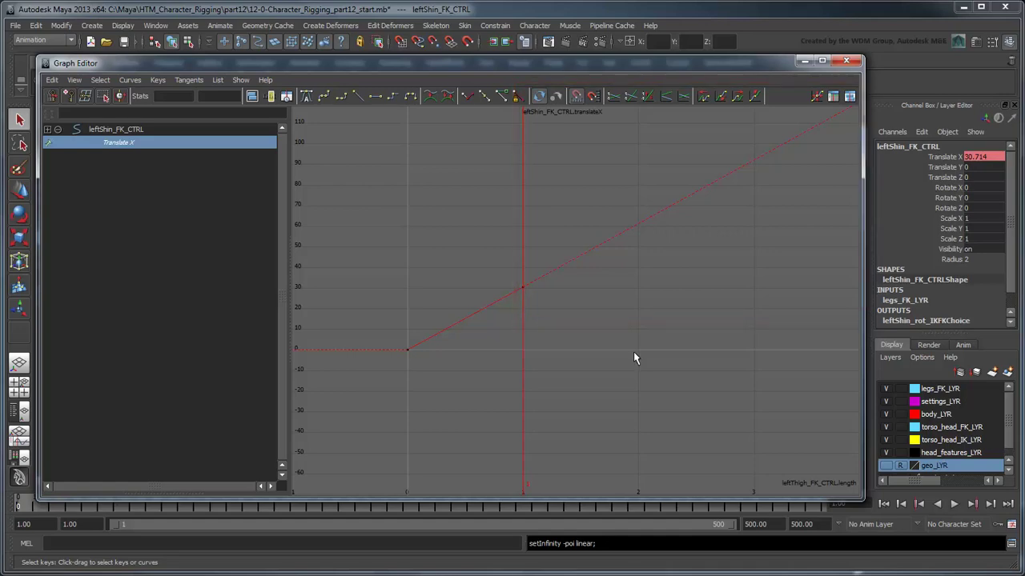
Back in the viewport, slide the thigh control's Length to shrink the leg, then reset it to 1
{"action": "left_click", "coordinate": [845, 61]}
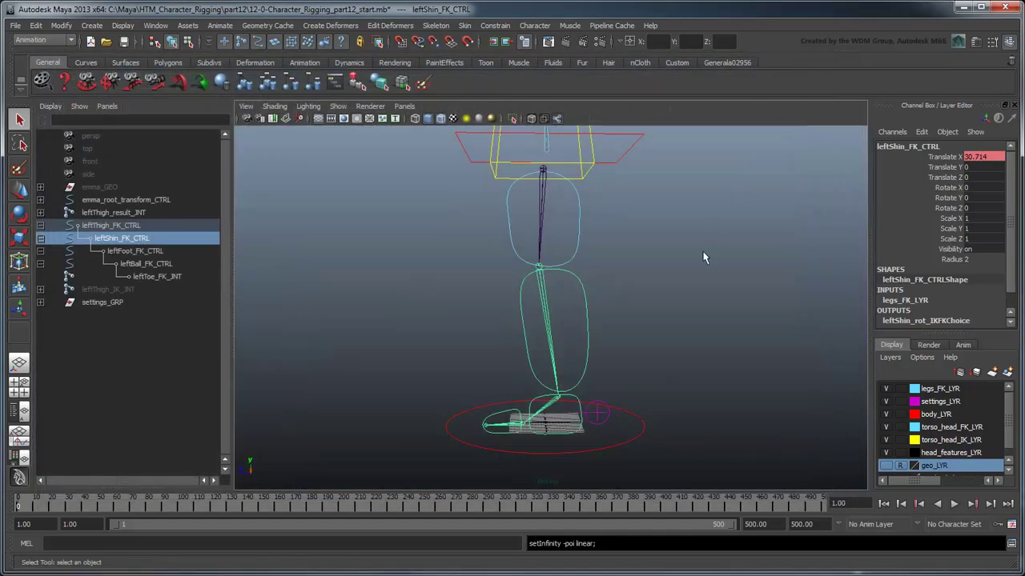
{"action": "key", "text": "Up"}
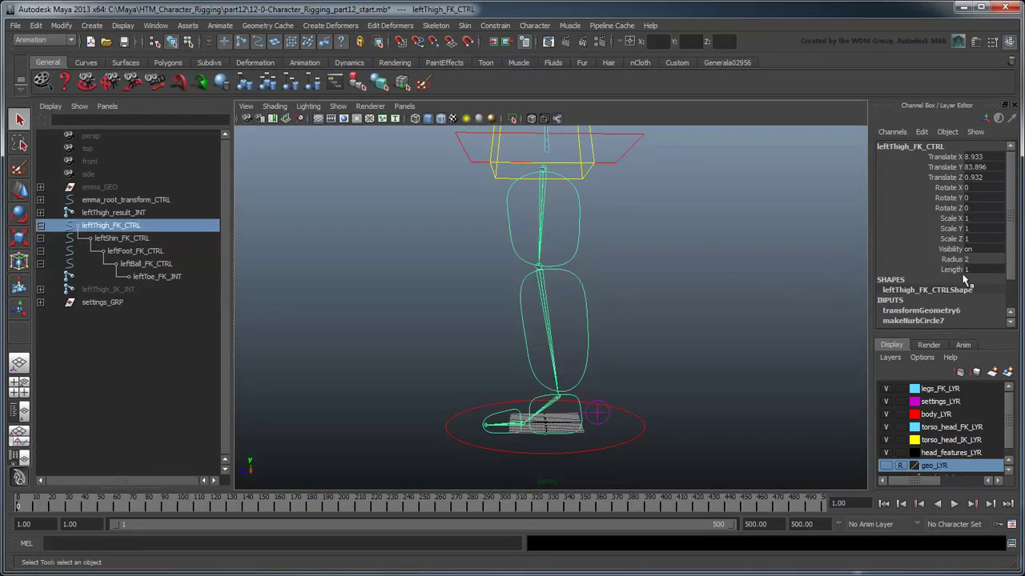
{"action": "left_click", "coordinate": [951, 271]}
{"action": "middle_click_drag", "start_coordinate": [726, 306], "coordinate": [473, 245]}
{"action": "type", "text": "1"}
{"action": "key", "text": "Return"}
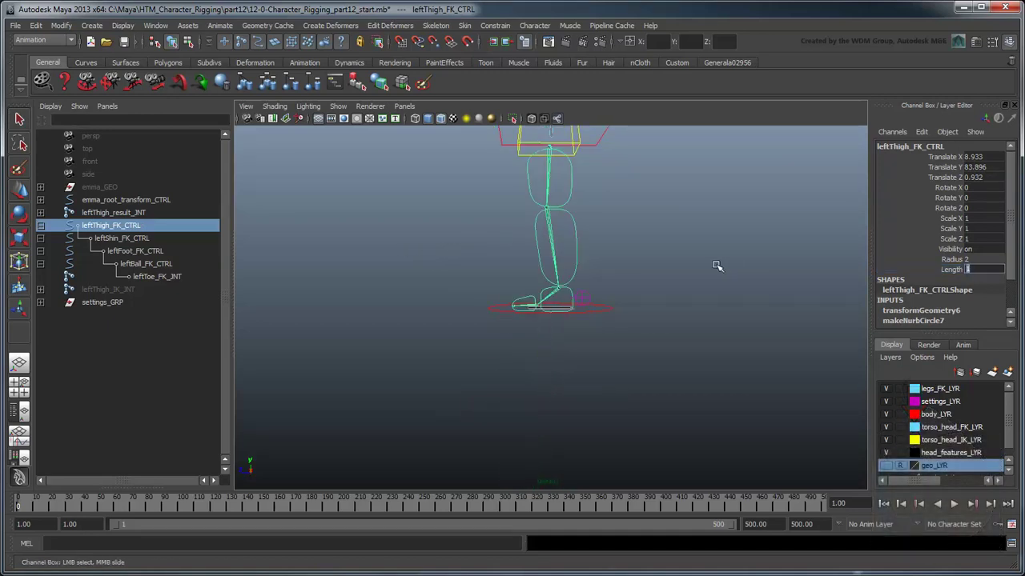
{"action": "key", "text": "q"}
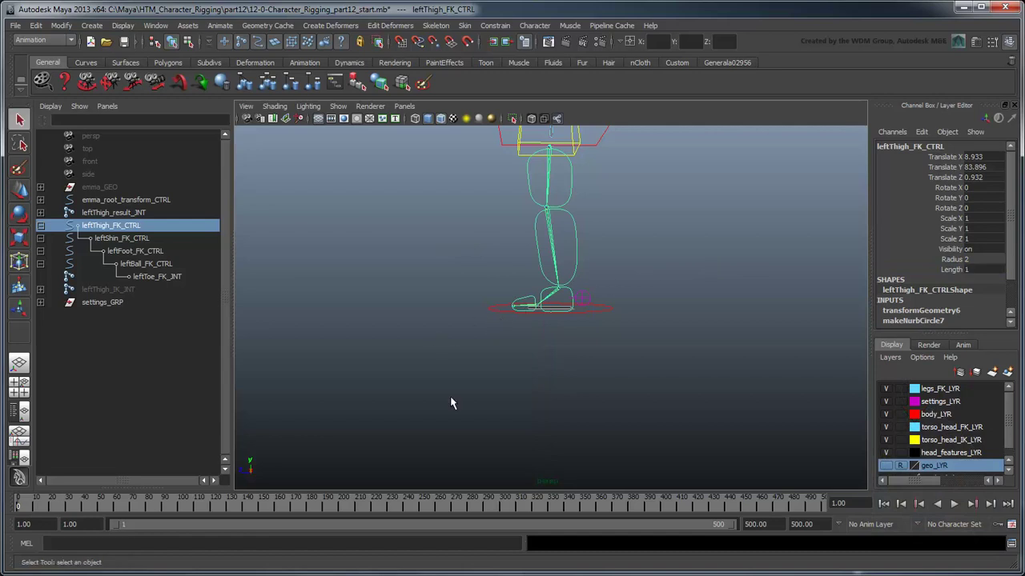
Stretch the shin control's Length to 2.1 and the thigh control's Length to 3.3
{"action": "scroll", "coordinate": [425, 417], "scroll_direction": "up", "scroll_amount": 3}
{"action": "scroll", "coordinate": [440, 368], "scroll_direction": "up", "scroll_amount": 5}
{"action": "scroll", "coordinate": [442, 347], "scroll_direction": "up", "scroll_amount": 1}
{"action": "key", "text": "Down"}
{"action": "key", "text": "f"}
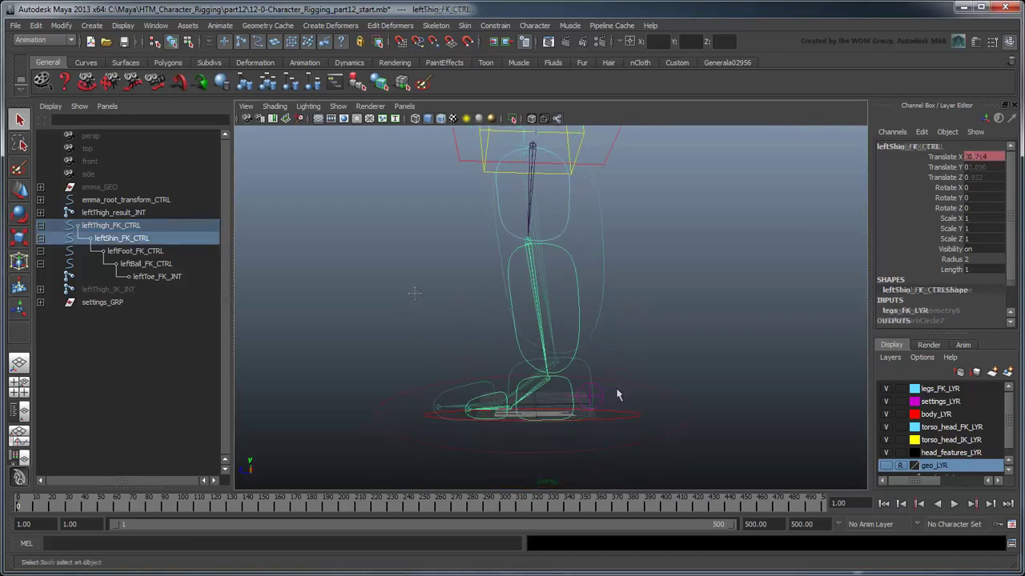
{"action": "mouse_move", "coordinate": [774, 306]}
{"action": "middle_mouse_down"}
{"action": "mouse_move", "coordinate": [791, 305]}
{"action": "mouse_move", "coordinate": [742, 308]}
{"action": "mouse_move", "coordinate": [764, 298]}
{"action": "mouse_move", "coordinate": [756, 298]}
{"action": "mouse_move", "coordinate": [770, 311]}
{"action": "middle_mouse_up"}
{"action": "scroll", "coordinate": [574, 240], "scroll_direction": "down", "scroll_amount": 2}
{"action": "key", "text": "Up"}
{"action": "left_click", "coordinate": [952, 269]}
{"action": "left_click_drag", "start_coordinate": [709, 313], "coordinate": [760, 385], "text": "alt"}
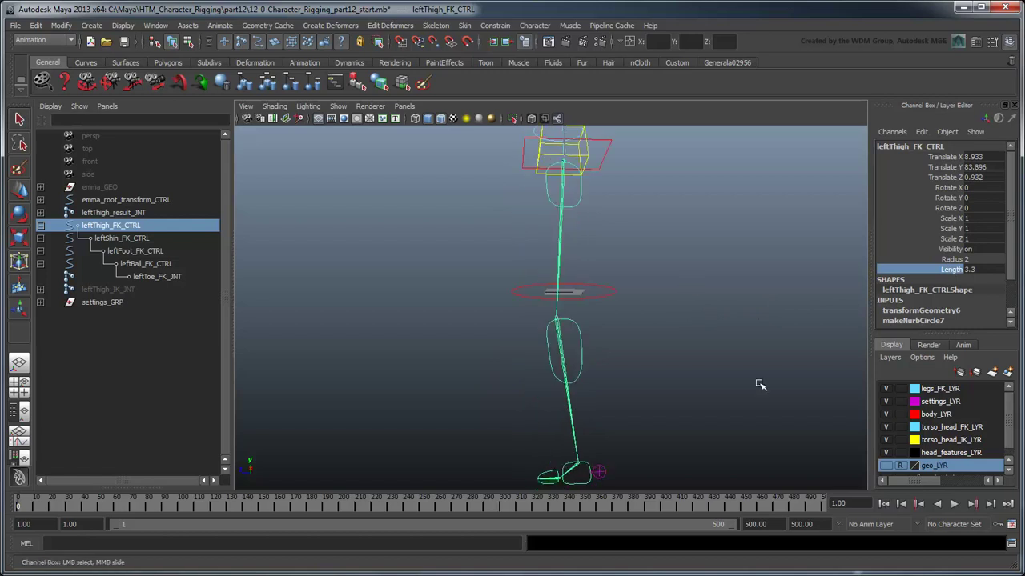
Show geo_LYR, trial-scale leftThigh_GEO to 3.296 in Y, then undo and deselect
{"action": "left_click", "coordinate": [886, 466]}
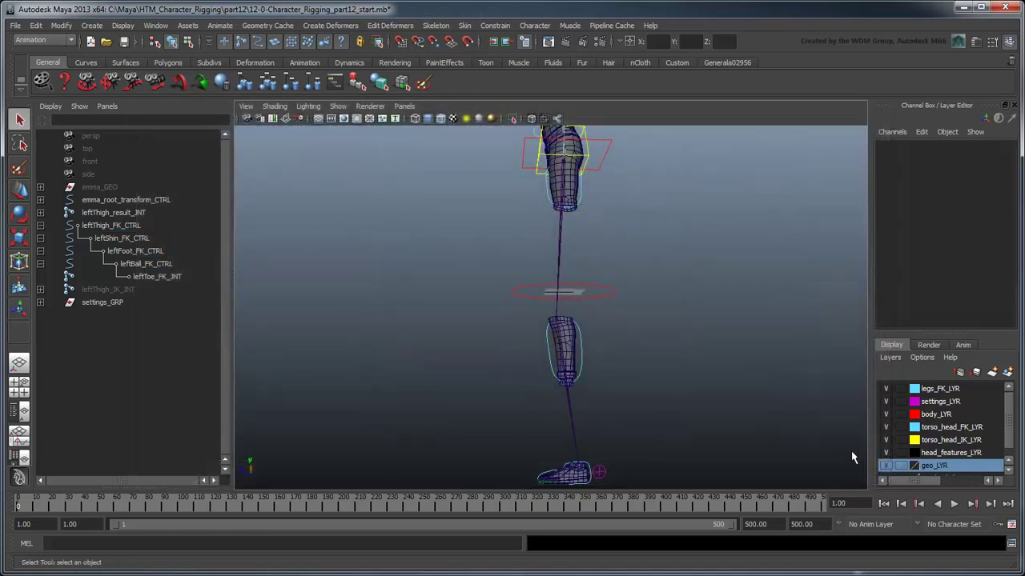
{"action": "left_click", "coordinate": [595, 197]}
{"action": "key", "text": "r"}
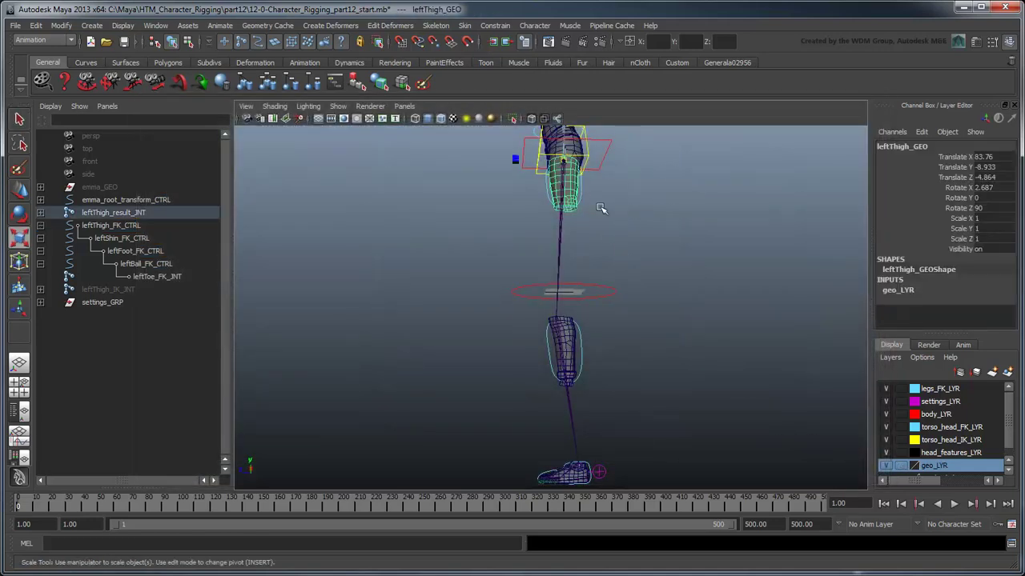
{"action": "left_click_drag", "start_coordinate": [589, 187], "coordinate": [573, 80], "text": "alt"}
{"action": "right_click_drag", "start_coordinate": [580, 133], "coordinate": [739, 322], "text": "alt"}
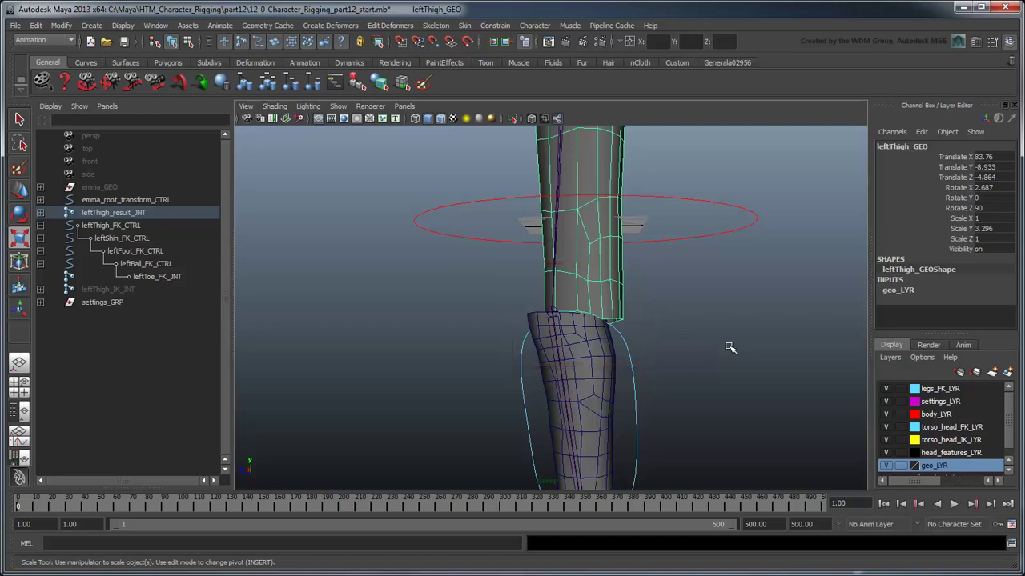
{"action": "right_click_drag", "start_coordinate": [728, 347], "coordinate": [649, 257], "text": "alt"}
{"action": "key", "text": "ctrl+z"}
{"action": "left_click_drag", "start_coordinate": [652, 260], "coordinate": [664, 333], "text": "alt"}
{"action": "left_click", "coordinate": [668, 337]}
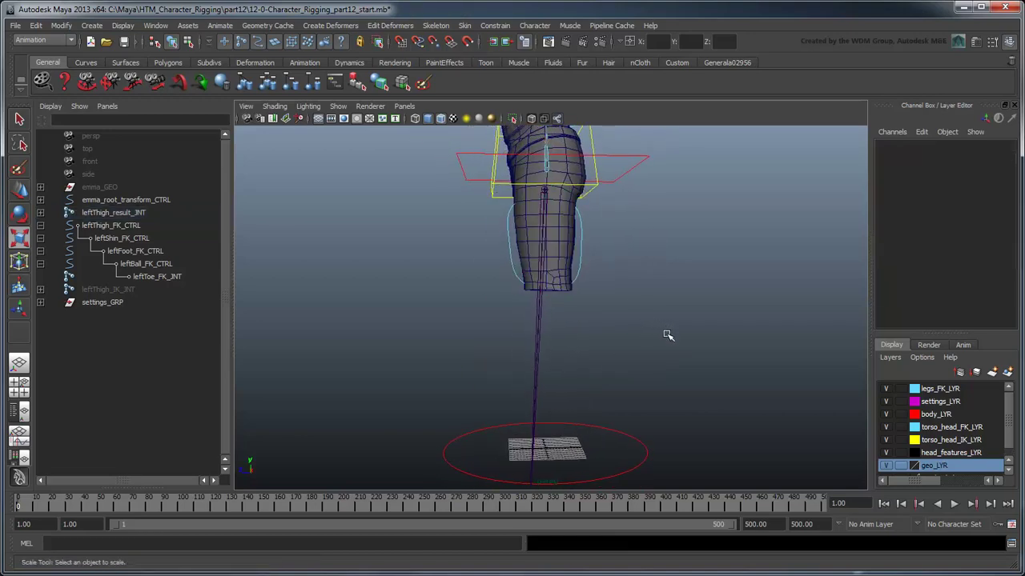
Create empty group null1 and point-snap its pivot onto the top of the thigh joint
{"action": "key", "text": "ctrl+g"}
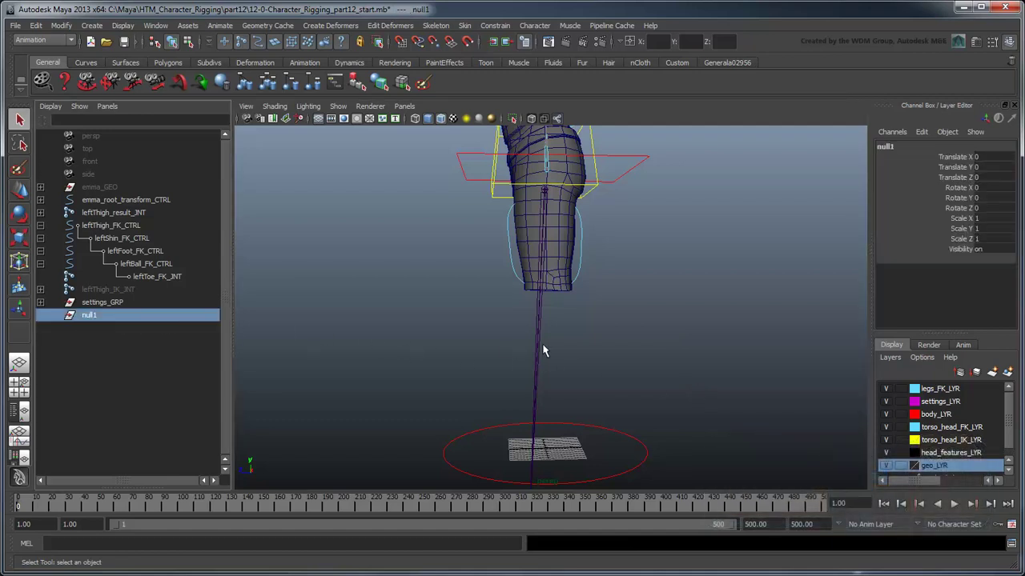
{"action": "key", "text": "w"}
{"action": "key", "text": "Insert"}
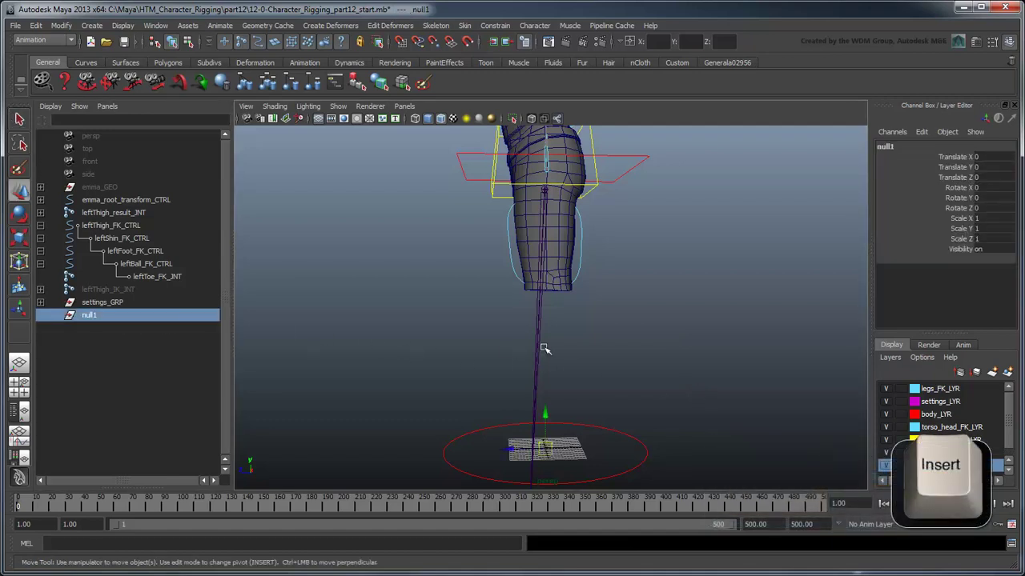
{"action": "scroll", "coordinate": [542, 348], "scroll_direction": "up", "scroll_amount": 5}
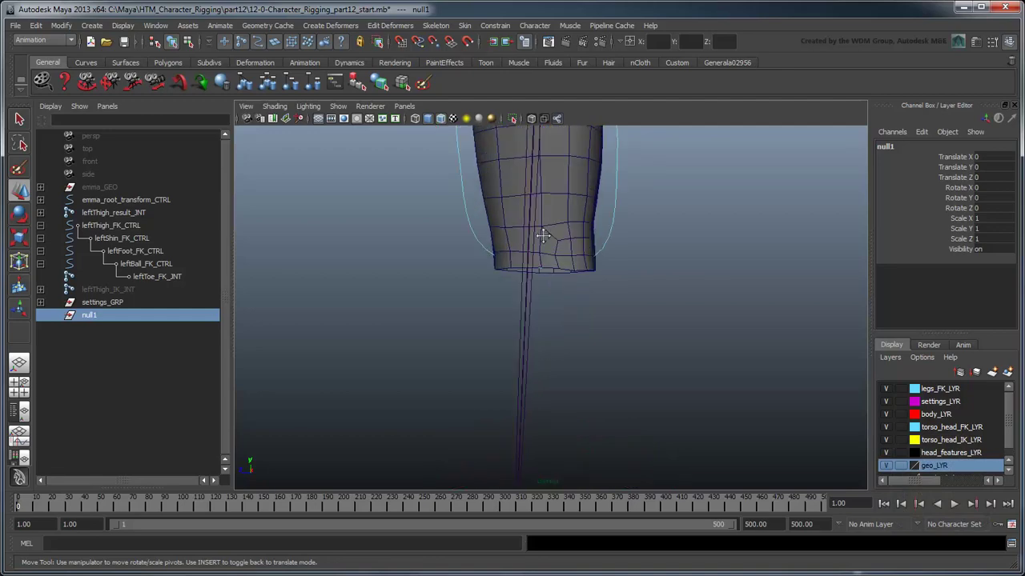
{"action": "scroll", "coordinate": [542, 320], "scroll_direction": "down", "scroll_amount": 5}
{"action": "key", "text": "v"}
{"action": "left_click_drag", "start_coordinate": [567, 403], "coordinate": [533, 259]}
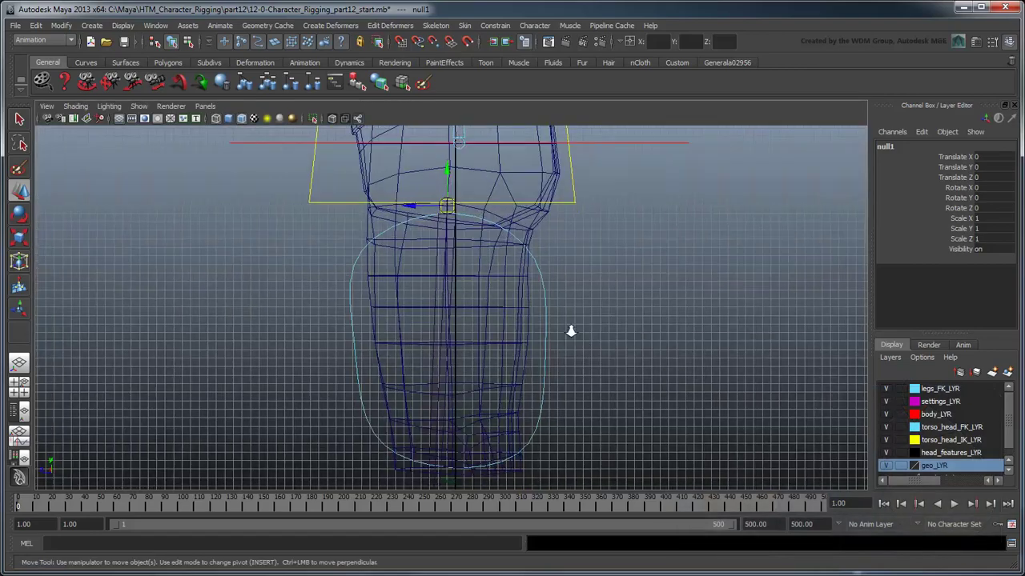
{"action": "scroll", "coordinate": [568, 332], "scroll_direction": "up", "scroll_amount": 6}
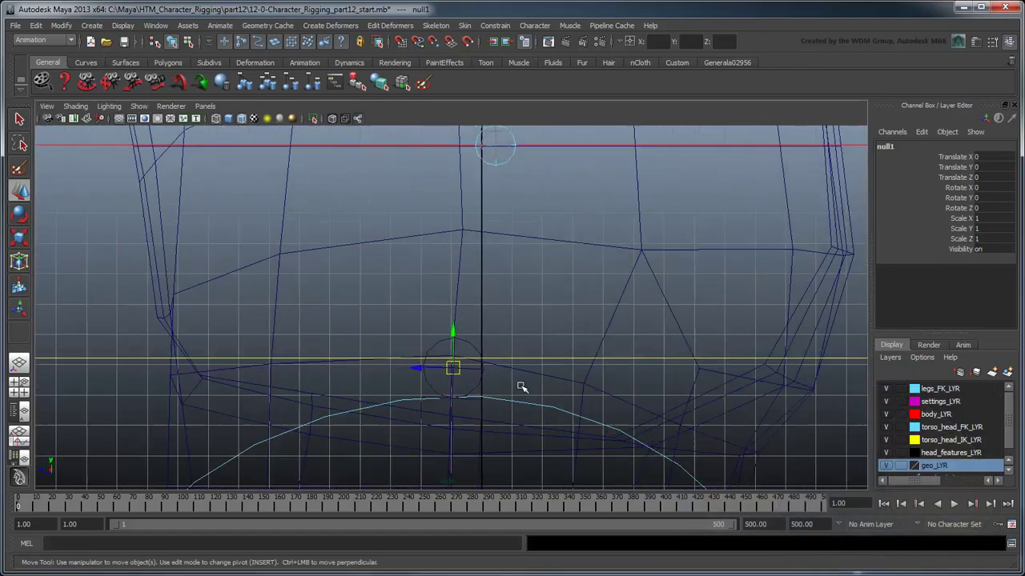
{"action": "scroll", "coordinate": [520, 388], "scroll_direction": "up", "scroll_amount": 6}
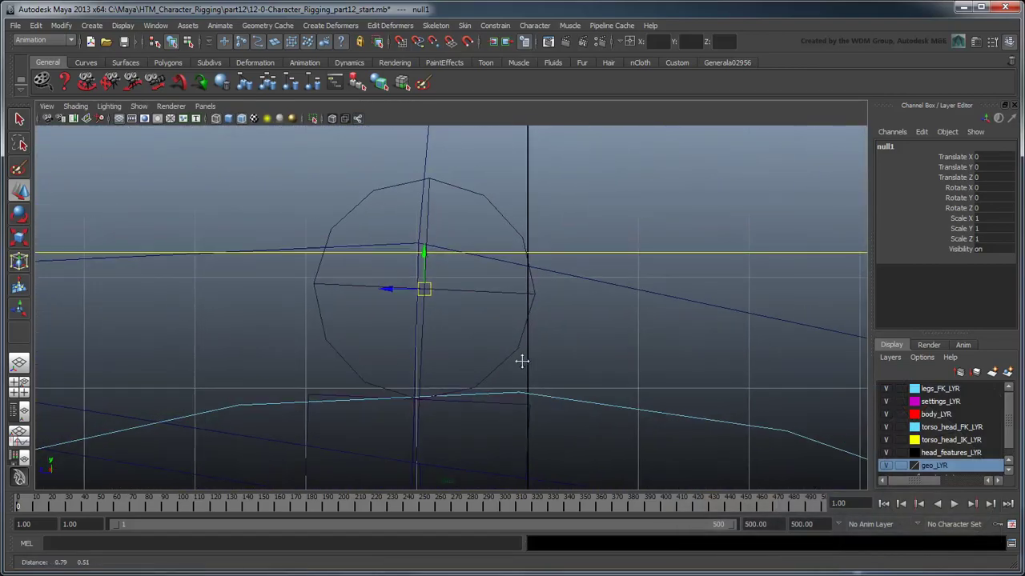
Undo the trial rotation and open the Rotate tool settings
{"action": "key", "text": "ctrl+z"}
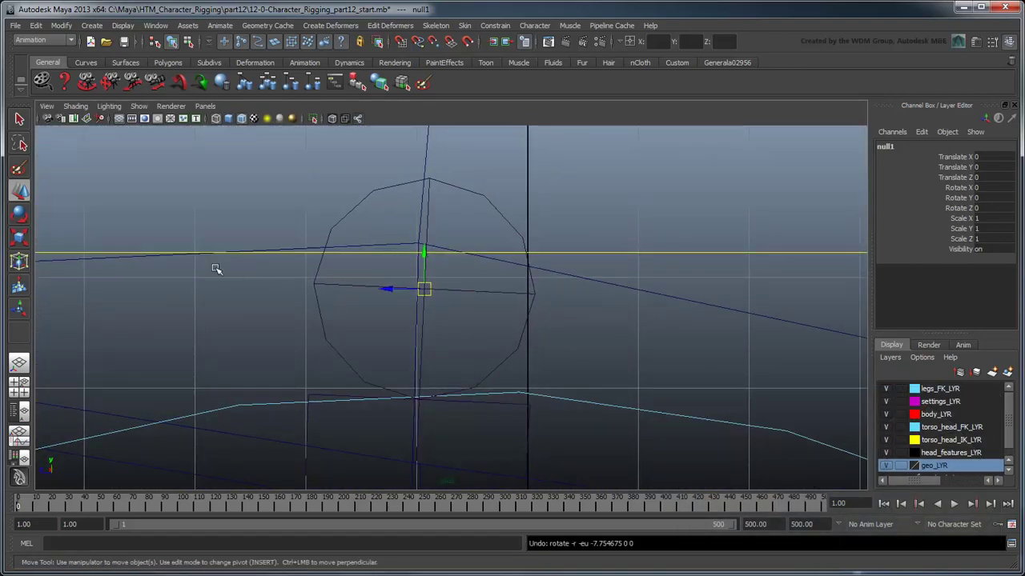
{"action": "double_click", "coordinate": [22, 216]}
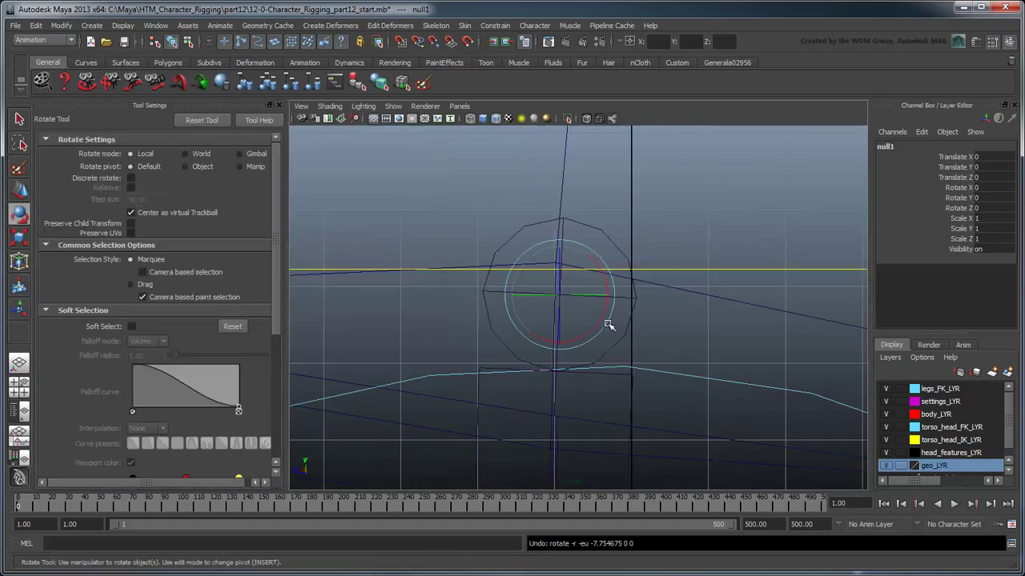
{"action": "scroll", "coordinate": [609, 324], "scroll_direction": "up", "scroll_amount": 2}
Tilt null1 in X to match the thigh and rename it leftThigh_geoOrient_GRP
{"action": "scroll", "coordinate": [609, 324], "scroll_direction": "up", "scroll_amount": 2}
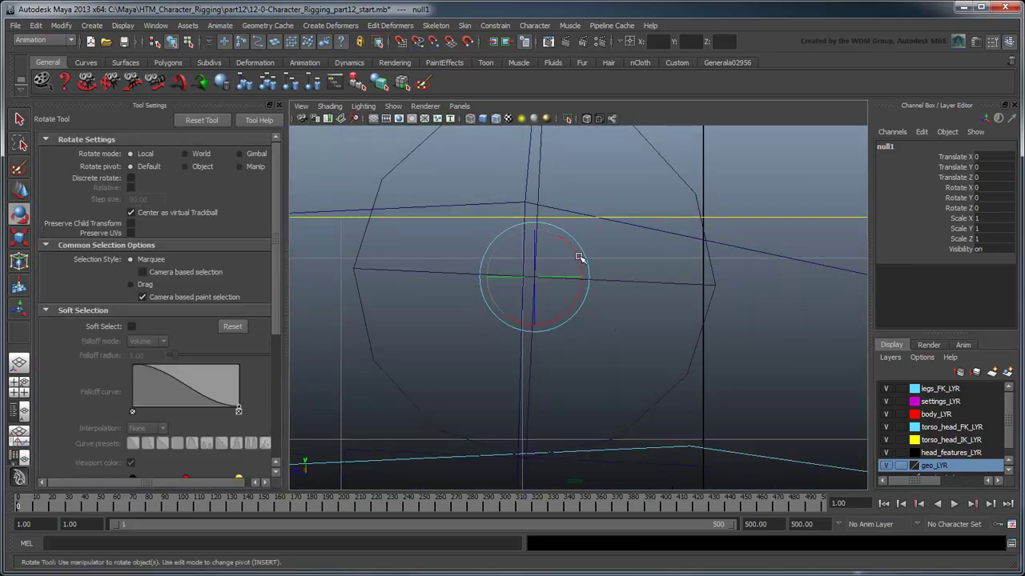
{"action": "left_click_drag", "start_coordinate": [579, 257], "coordinate": [630, 323]}
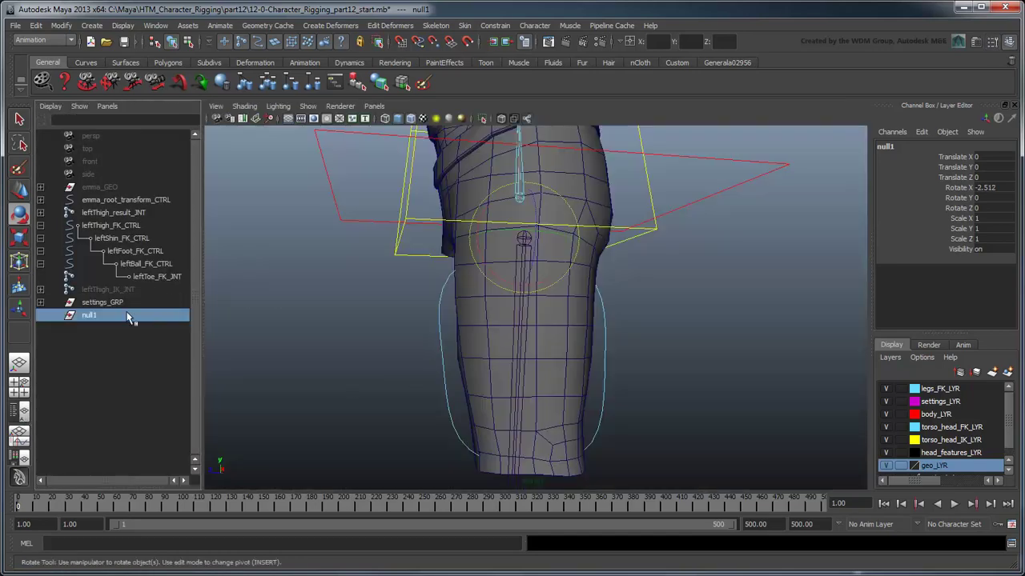
{"action": "double_click", "coordinate": [88, 316]}
{"action": "type", "text": "leftThigh_geoOrient_GRP"}
{"action": "key", "text": "Return"}
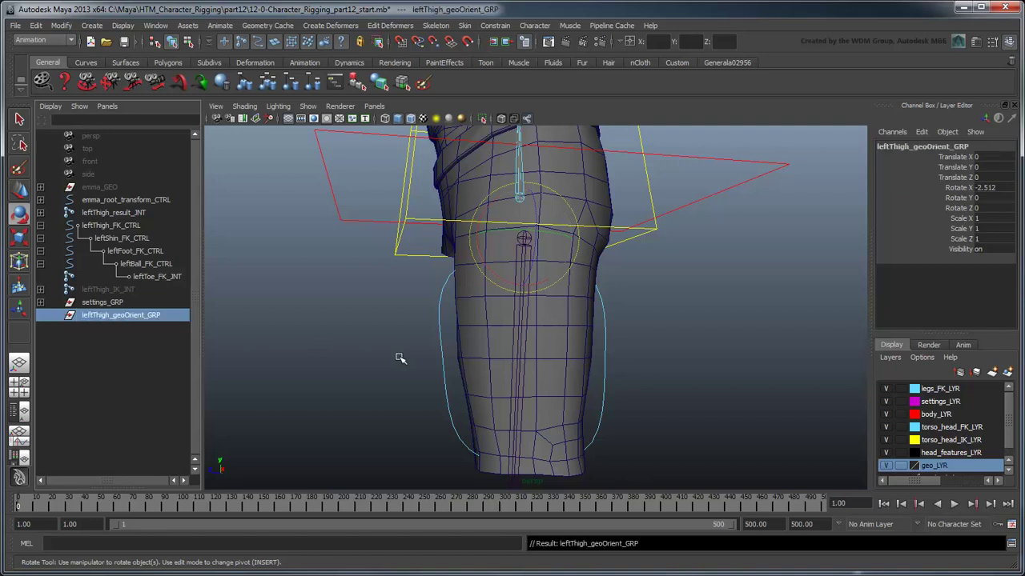
Parent leftThigh_geoOrient_GRP under leftThigh_result_JNT and put leftThigh_GEO inside the group
{"action": "middle_click_drag", "start_coordinate": [96, 317], "coordinate": [112, 213]}
{"action": "left_click", "coordinate": [41, 213]}
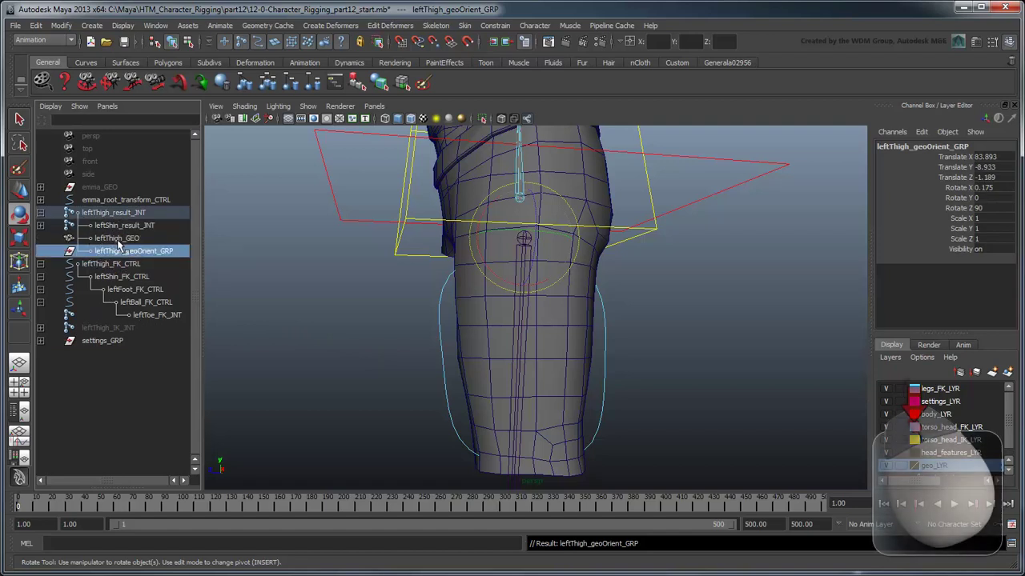
{"action": "left_click", "coordinate": [115, 239]}
{"action": "middle_click_drag", "start_coordinate": [114, 239], "coordinate": [117, 251]}
Trial-scale leftThigh_geoOrient_GRP to 3.278 in Y, stretching the thigh mesh to the knee, then undo it
{"action": "scroll", "coordinate": [429, 365], "scroll_direction": "down", "scroll_amount": 5}
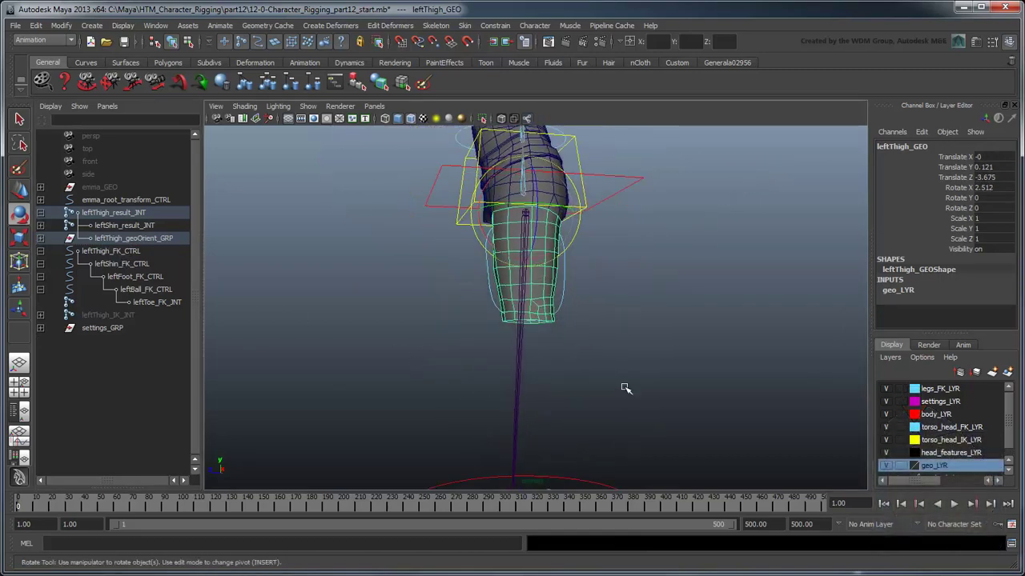
{"action": "middle_click_drag", "start_coordinate": [622, 389], "coordinate": [602, 344], "text": "alt"}
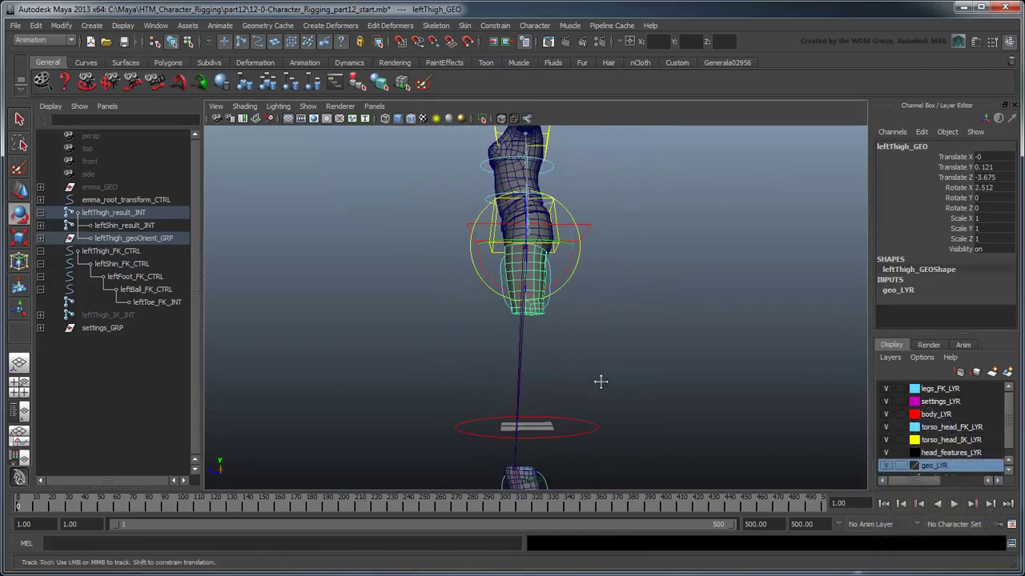
{"action": "key", "text": "r"}
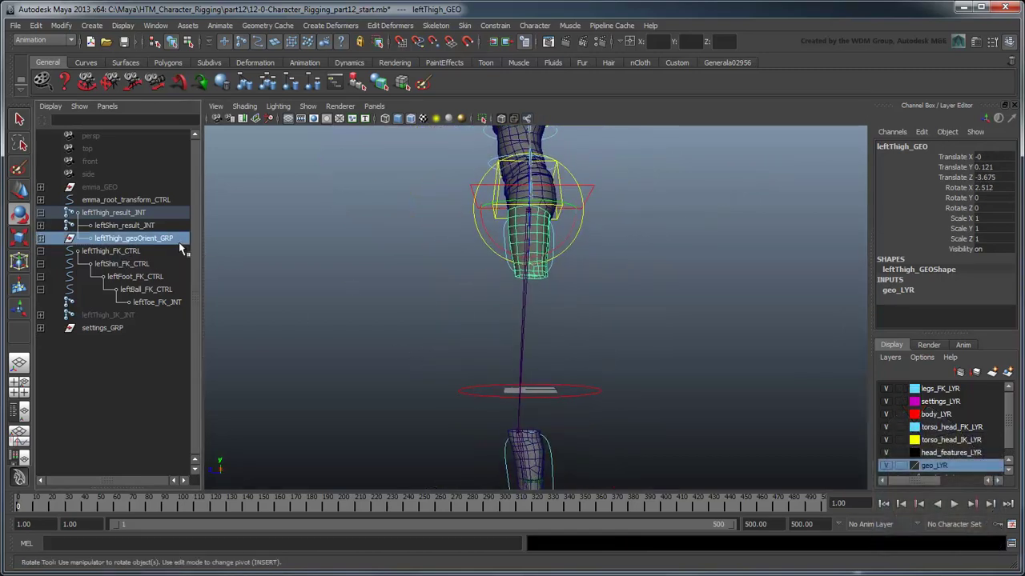
{"action": "key", "text": "Up"}
{"action": "left_click_drag", "start_coordinate": [542, 174], "coordinate": [550, 64]}
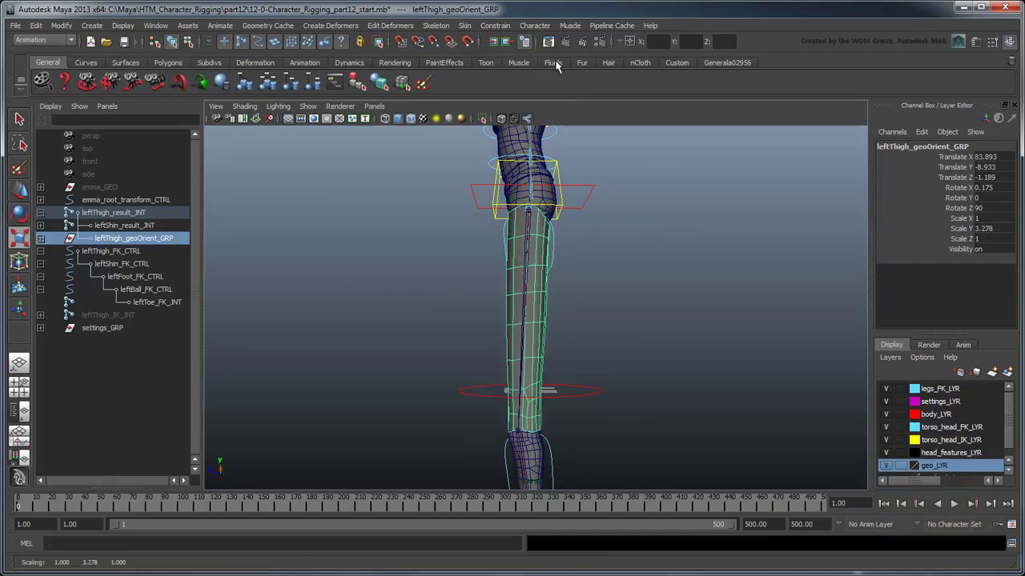
{"action": "right_click_drag", "start_coordinate": [552, 401], "coordinate": [602, 291], "text": "alt"}
{"action": "middle_click_drag", "start_coordinate": [602, 290], "coordinate": [617, 187], "text": "alt"}
{"action": "right_click_drag", "start_coordinate": [617, 187], "coordinate": [613, 279], "text": "alt"}
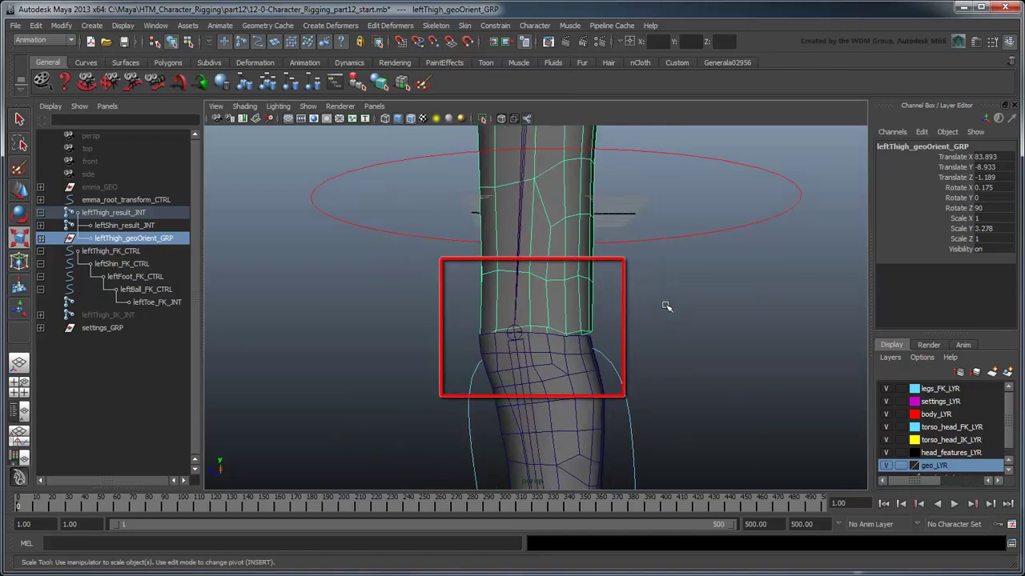
{"action": "right_click_drag", "start_coordinate": [665, 306], "coordinate": [633, 247], "text": "alt"}
{"action": "mouse_move", "coordinate": [633, 247]}
{"action": "middle_mouse_down", "text": "alt"}
{"action": "mouse_move", "coordinate": [649, 418]}
{"action": "mouse_move", "coordinate": [632, 401]}
{"action": "middle_mouse_up", "text": "alt"}
{"action": "key", "text": "ctrl+z"}
{"action": "key", "text": "ctrl+z"}
{"action": "key", "text": "ctrl+z"}
{"action": "key", "text": "ctrl+z"}
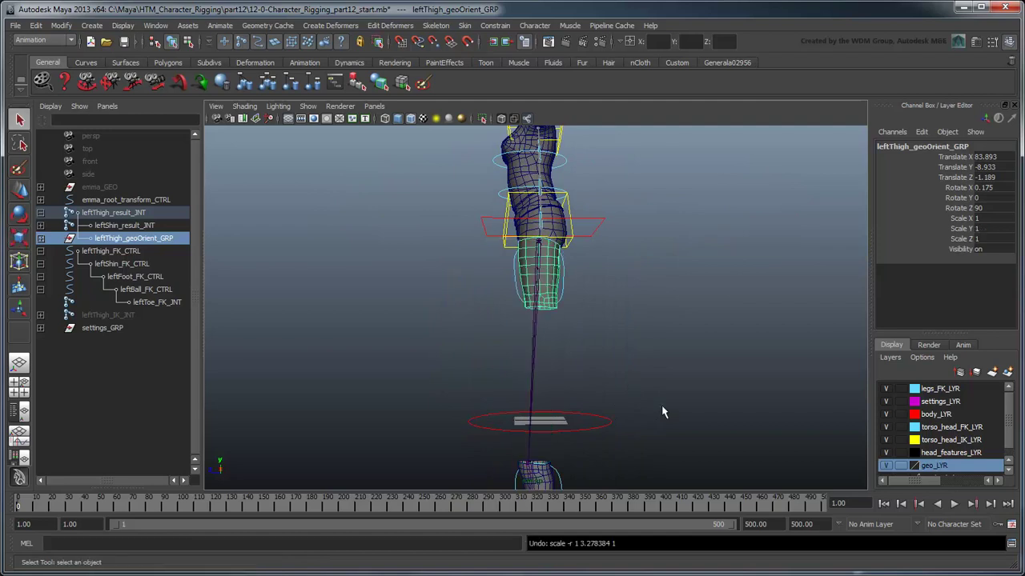
{"action": "key", "text": "ctrl+z"}
{"action": "key", "text": "ctrl+z"}
{"action": "key", "text": "ctrl+z"}
{"action": "key", "text": "ctrl+z"}
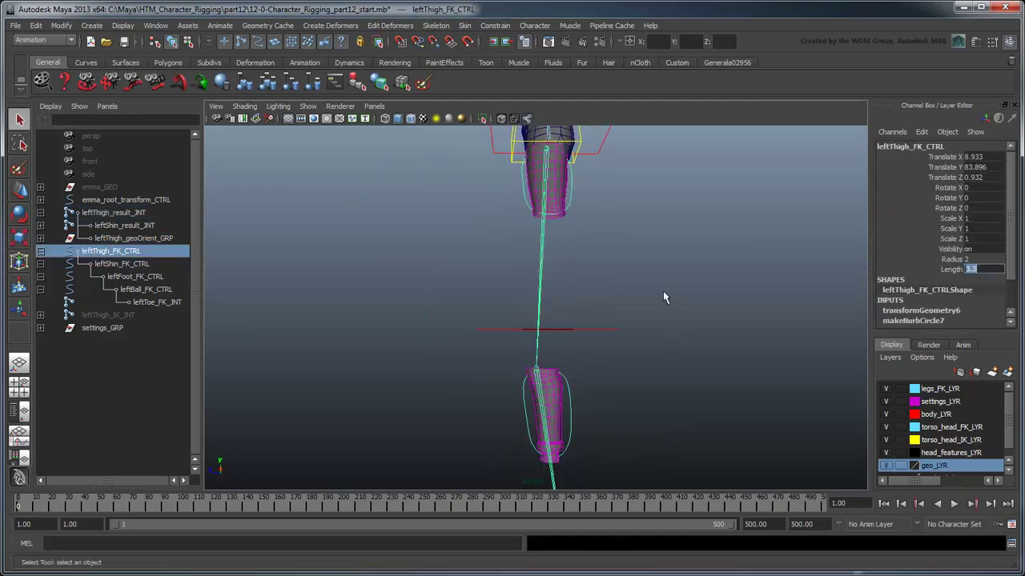
Undo the earlier length edits until leftShin_FK_CTRL's Length reads 1 again
{"action": "key", "text": "ctrl+z"}
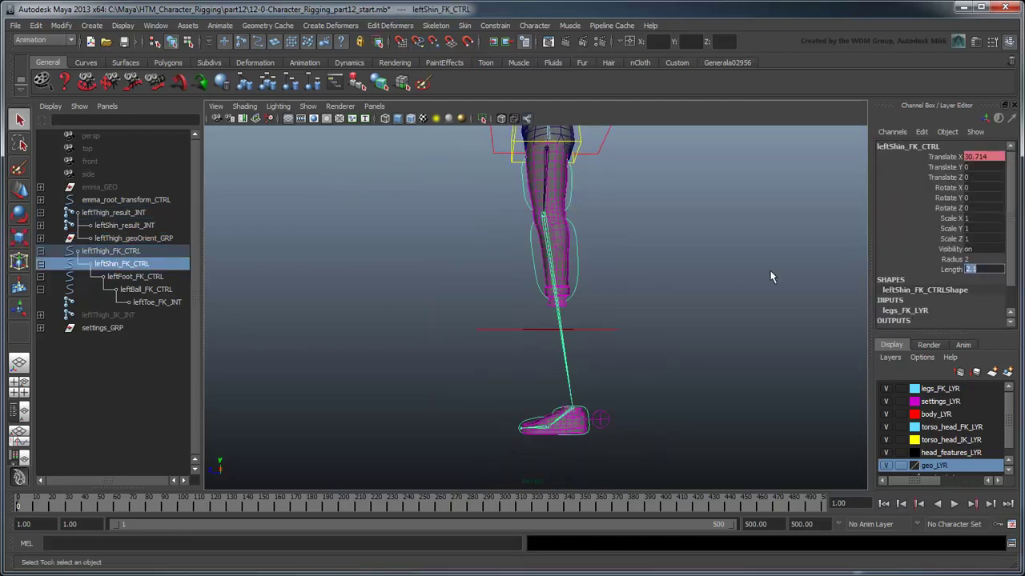
{"action": "key", "text": "ctrl+z"}
{"action": "key", "text": "ctrl+z"}
{"action": "key", "text": "ctrl+z"}
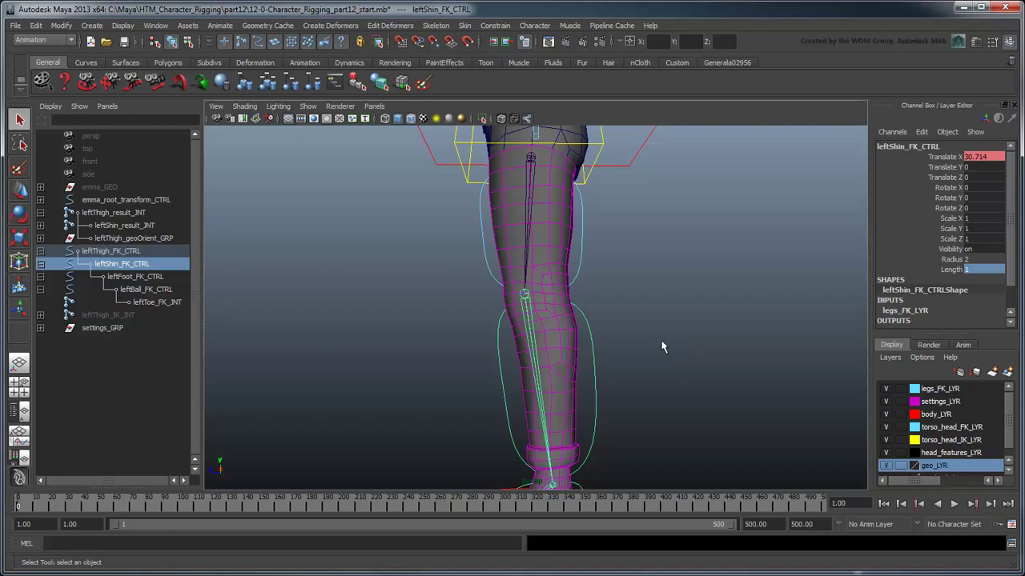
Select leftThigh_result_JNT, leftShin_result_JNT and leftThigh_geoOrient_GRP and graph them in the Node Editor
{"action": "left_click", "coordinate": [135, 214]}
{"action": "left_click", "coordinate": [128, 226], "text": "ctrl"}
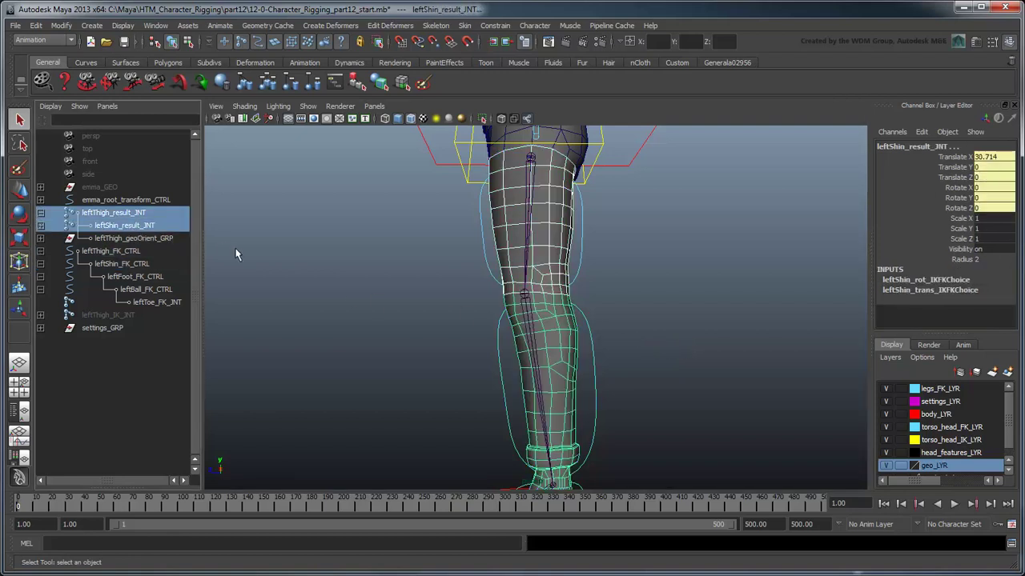
{"action": "left_click", "coordinate": [156, 240], "text": "ctrl"}
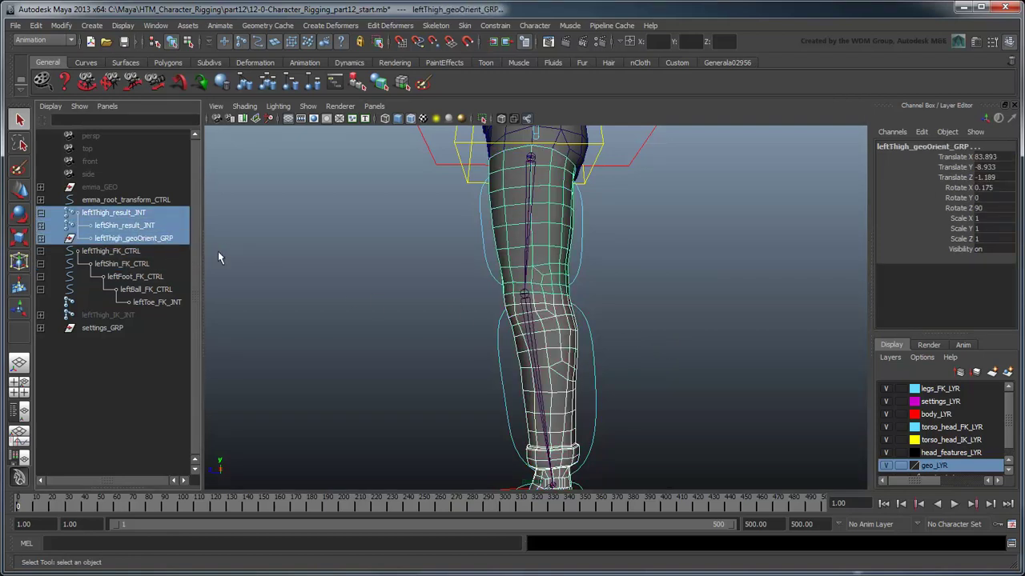
{"action": "left_click", "coordinate": [156, 25]}
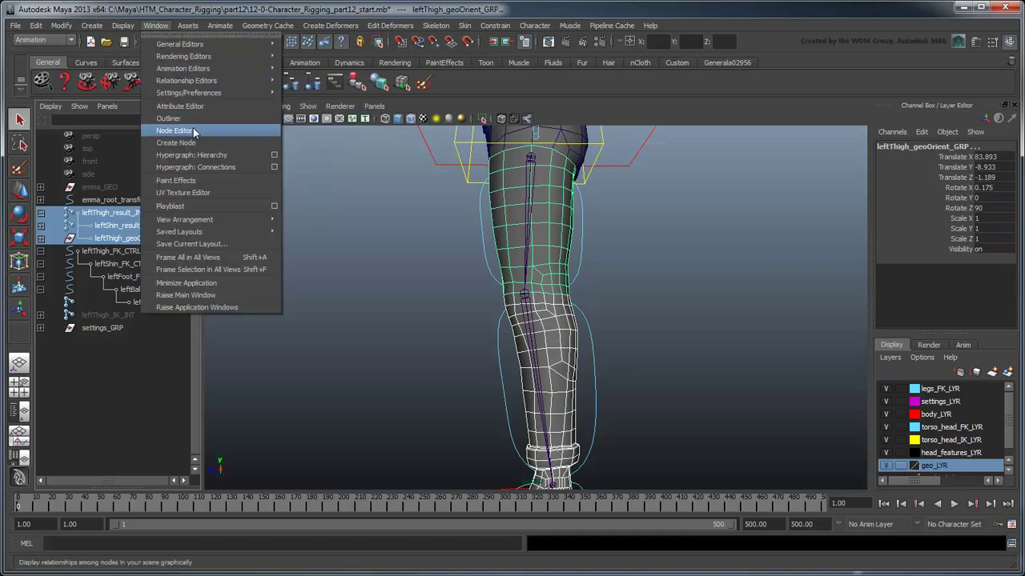
{"action": "left_click", "coordinate": [221, 132]}
{"action": "left_click", "coordinate": [366, 127]}
{"action": "scroll", "coordinate": [604, 417], "scroll_direction": "up", "scroll_amount": 3}
{"action": "key", "text": "Tab"}
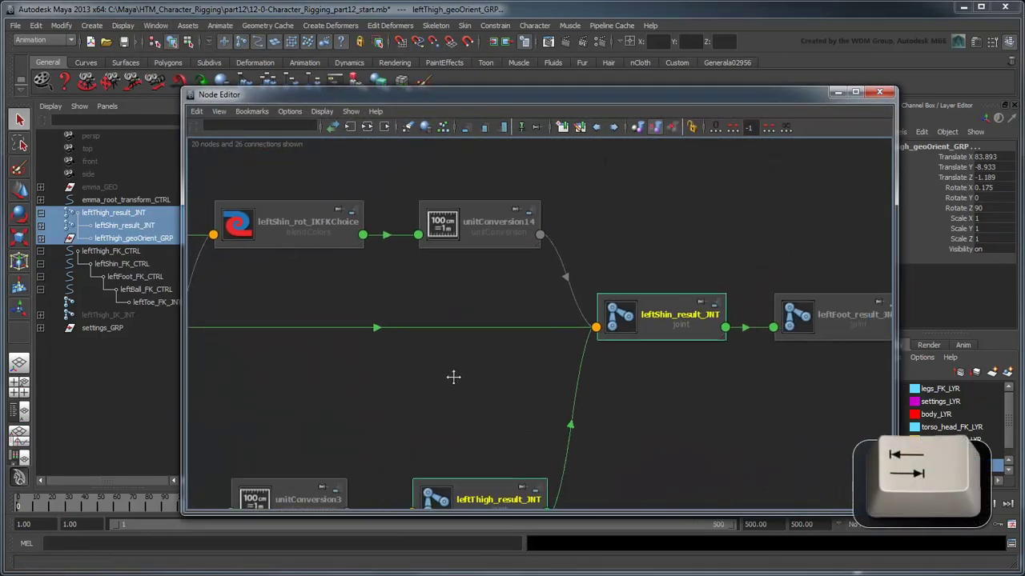
Create a multiplyDivide node named leftThigh_normalize_DIV
{"action": "key", "text": "Tab"}
{"action": "type", "text": "multip"}
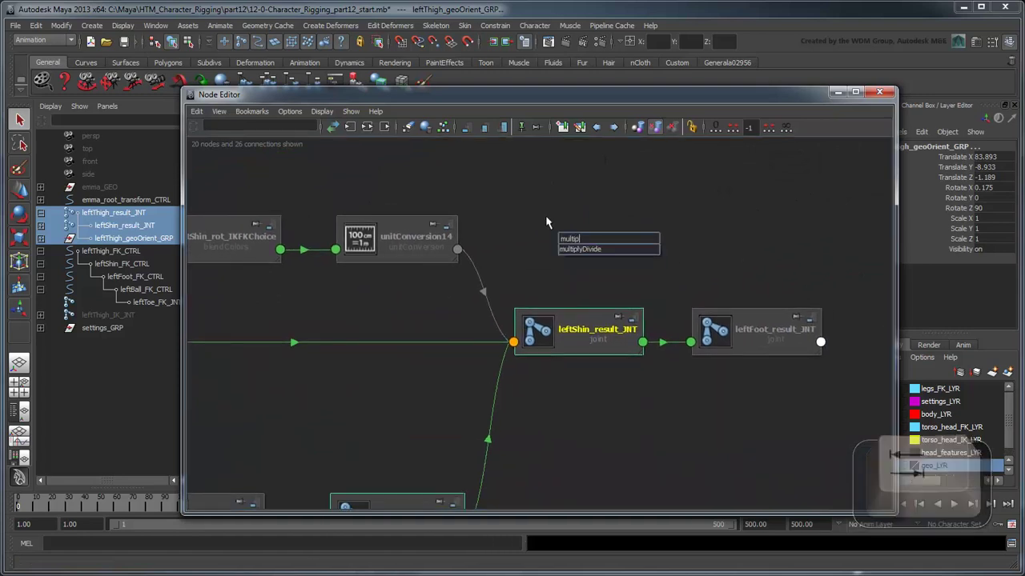
{"action": "type", "text": "lyDivide"}
{"action": "key", "text": "Return"}
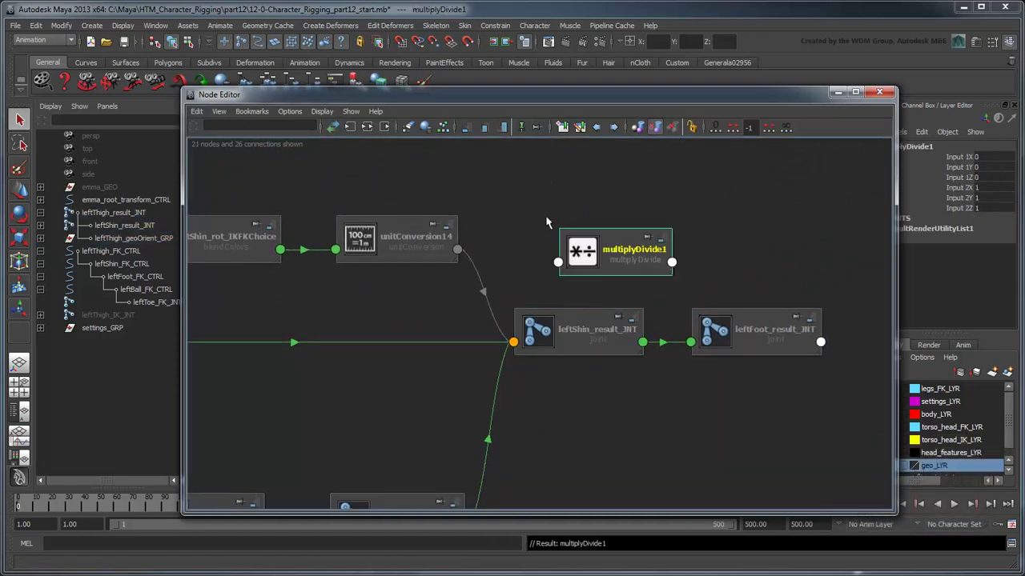
{"action": "type", "text": "leftThigh_normalize_DIV"}
{"action": "key", "text": "Return"}
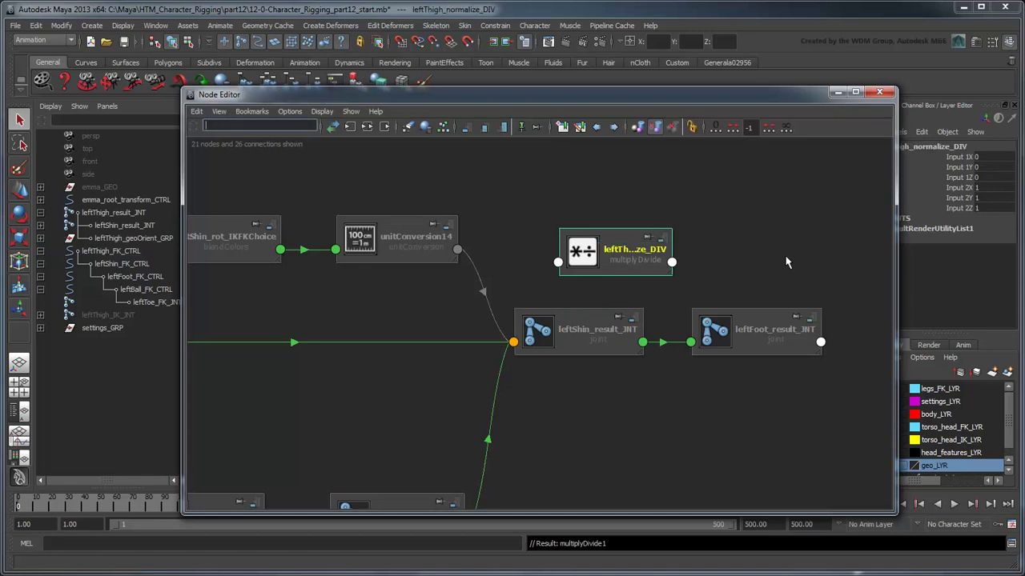
Connect leftShin_result_JNT's Translate X into leftThigh_normalize_DIV's Input 1X
{"action": "left_click", "coordinate": [643, 343]}
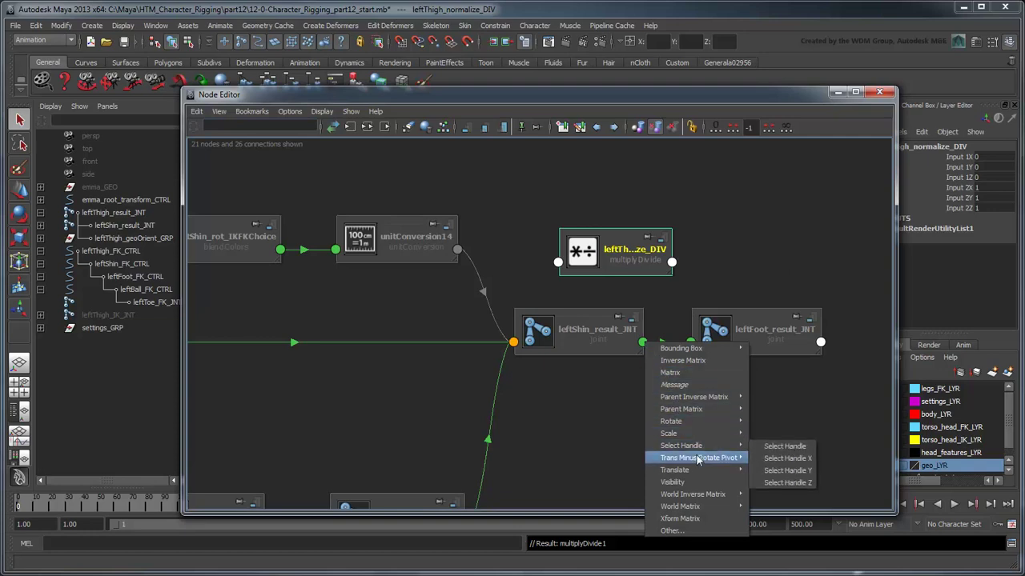
{"action": "mouse_move", "coordinate": [713, 474]}
{"action": "left_click", "coordinate": [780, 483]}
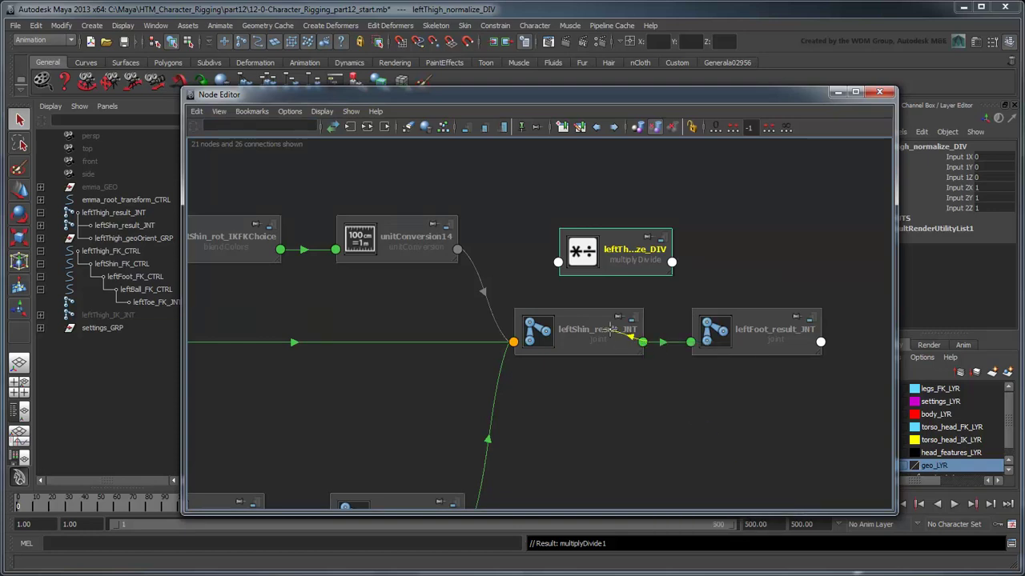
{"action": "left_click", "coordinate": [560, 264]}
{"action": "mouse_move", "coordinate": [589, 271]}
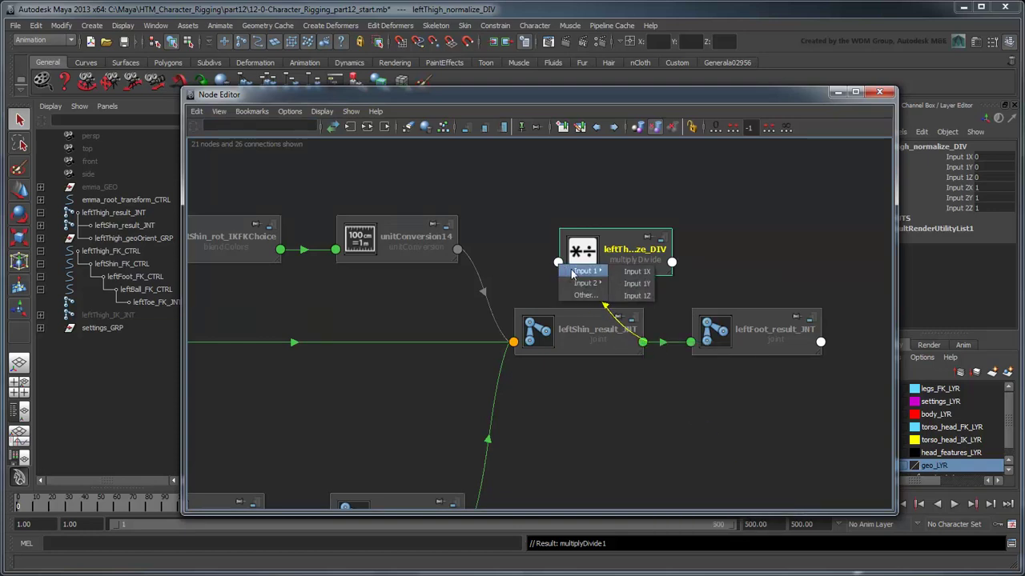
{"action": "left_click", "coordinate": [632, 271]}
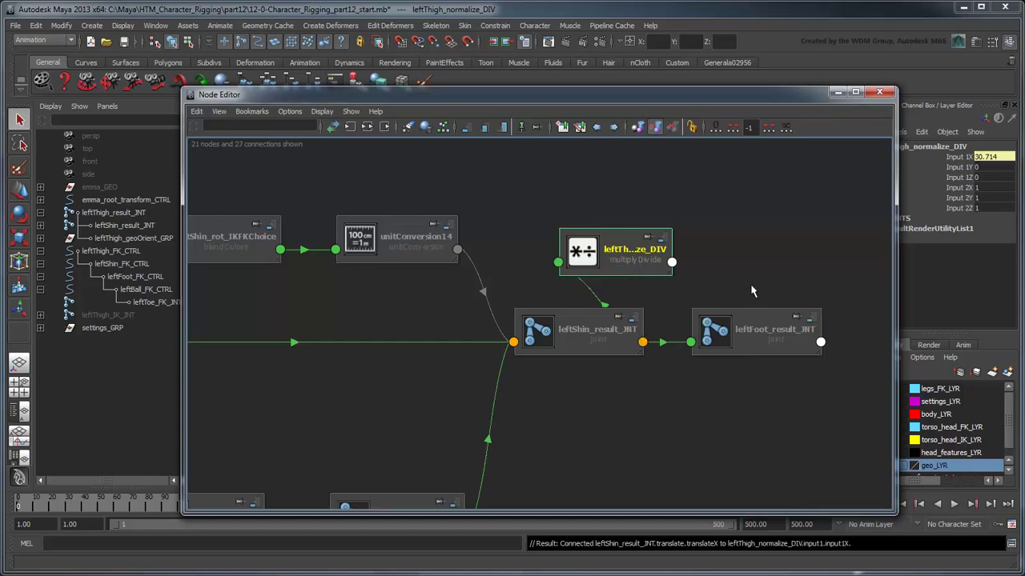
Set leftThigh_normalize_DIV's Input 2X to 30.714 and its Operation to Divide
{"action": "left_click", "coordinate": [974, 42]}
{"action": "left_click_drag", "start_coordinate": [896, 134], "coordinate": [726, 134]}
{"action": "left_click", "coordinate": [856, 304]}
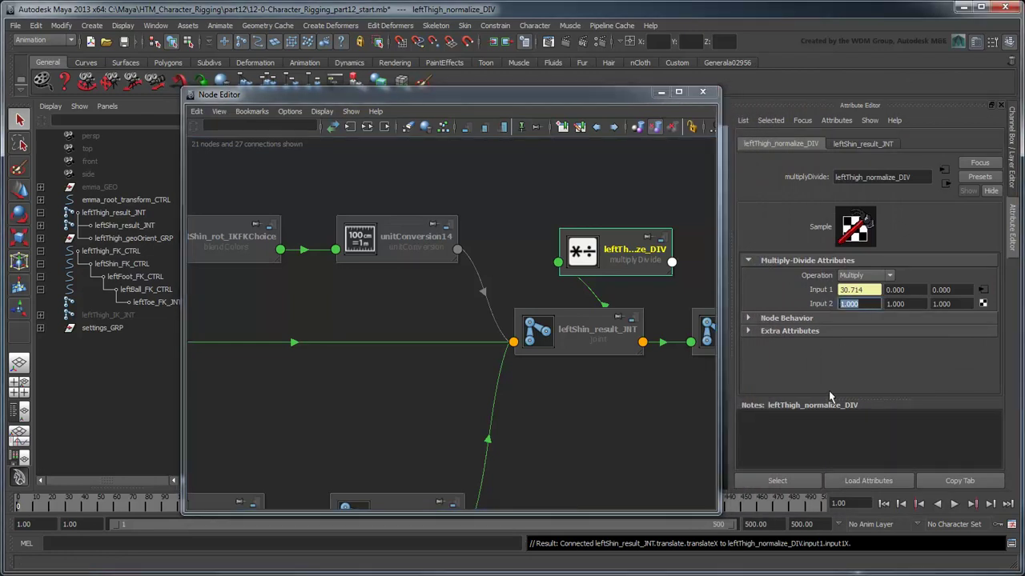
{"action": "type", "text": "30.714"}
{"action": "left_click", "coordinate": [865, 276]}
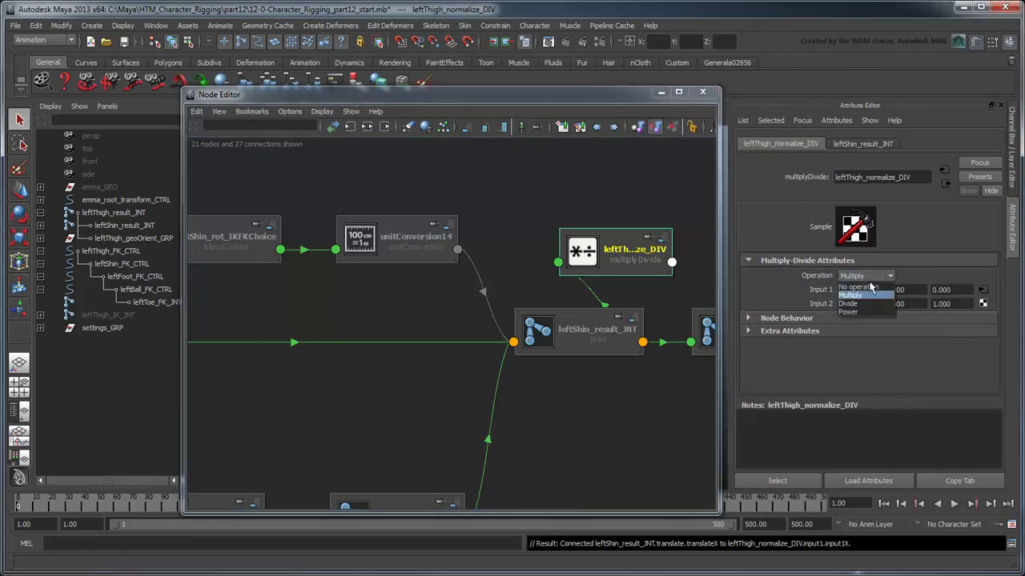
{"action": "left_click", "coordinate": [848, 304]}
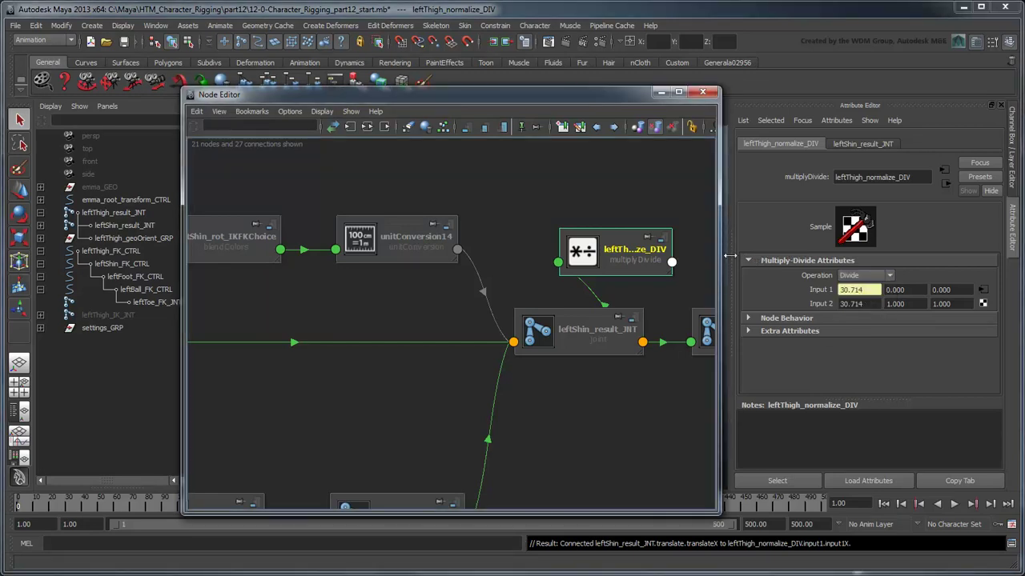
{"action": "left_click_drag", "start_coordinate": [721, 255], "coordinate": [918, 254]}
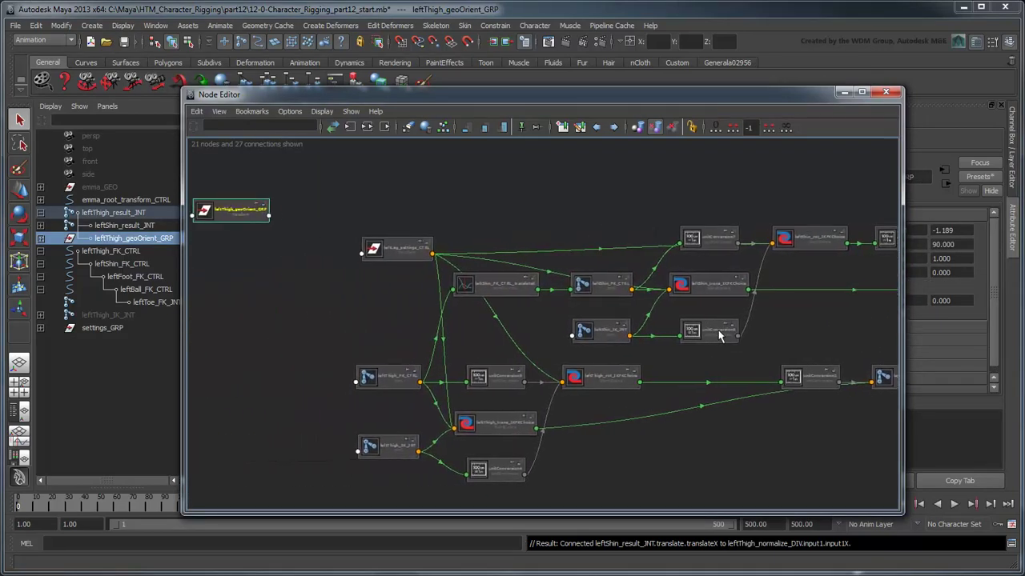
Place leftThigh_geoOrient_GRP beside the divide node and wire its Output X into the group's Scale Y
{"action": "left_click_drag", "start_coordinate": [227, 214], "coordinate": [803, 204]}
{"action": "middle_click_drag", "start_coordinate": [777, 298], "coordinate": [370, 298]}
{"action": "left_click_drag", "start_coordinate": [397, 210], "coordinate": [696, 252]}
{"action": "scroll", "coordinate": [697, 295], "scroll_direction": "up", "scroll_amount": 3}
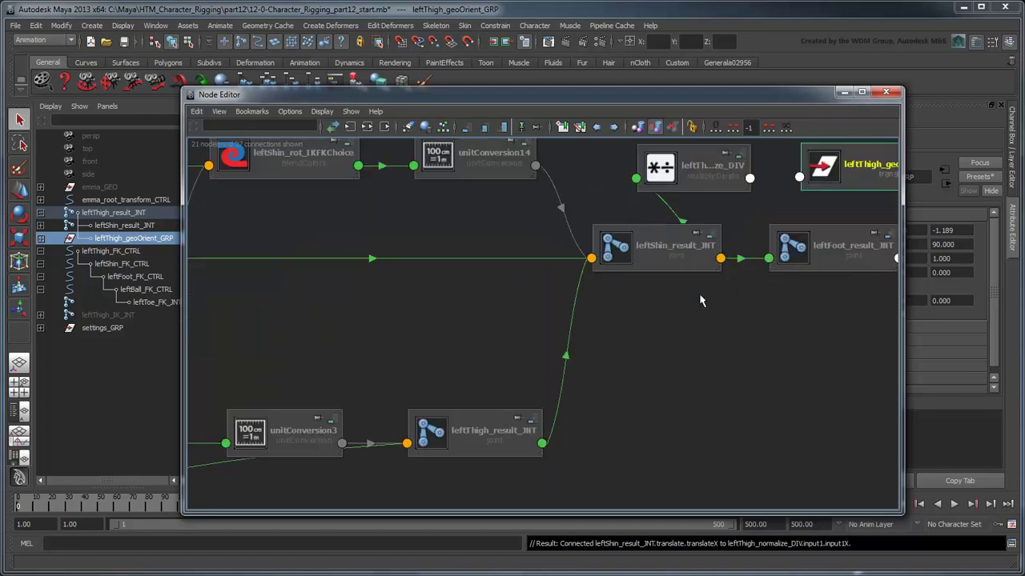
{"action": "middle_click_drag", "start_coordinate": [525, 364], "coordinate": [475, 386]}
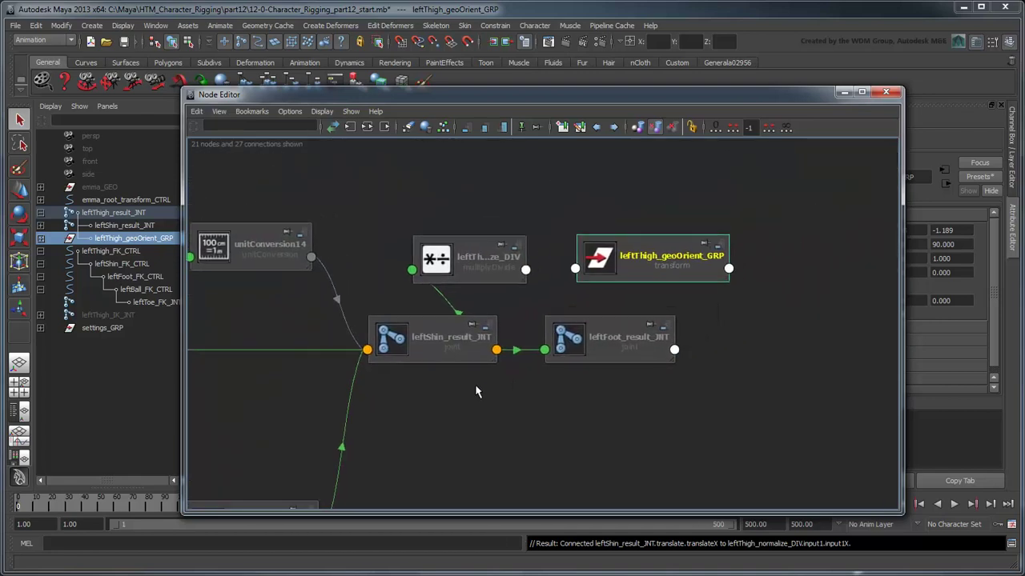
{"action": "left_click", "coordinate": [531, 275]}
{"action": "mouse_move", "coordinate": [557, 316]}
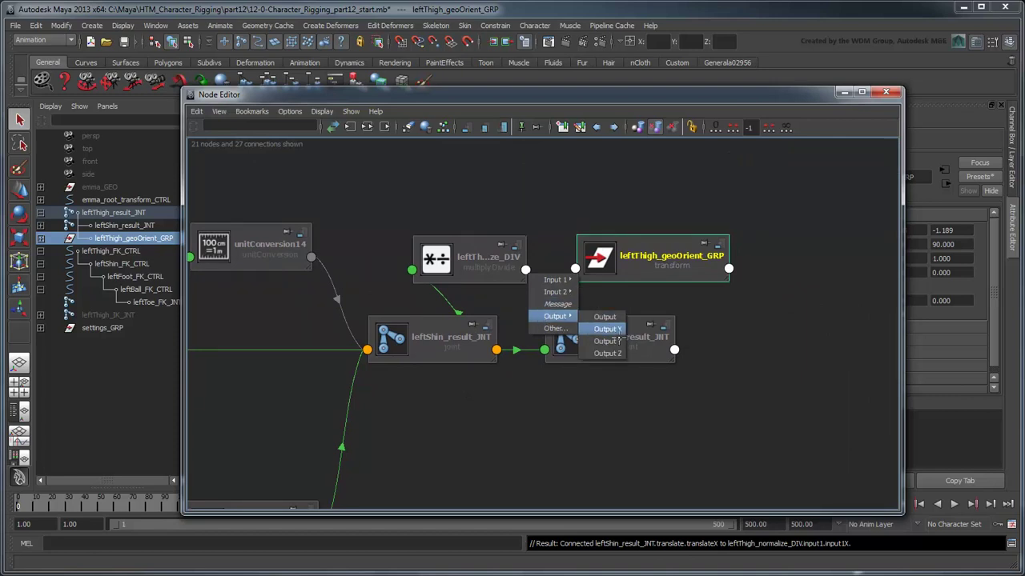
{"action": "left_click", "coordinate": [609, 328]}
{"action": "left_click", "coordinate": [577, 271]}
{"action": "mouse_move", "coordinate": [609, 287]}
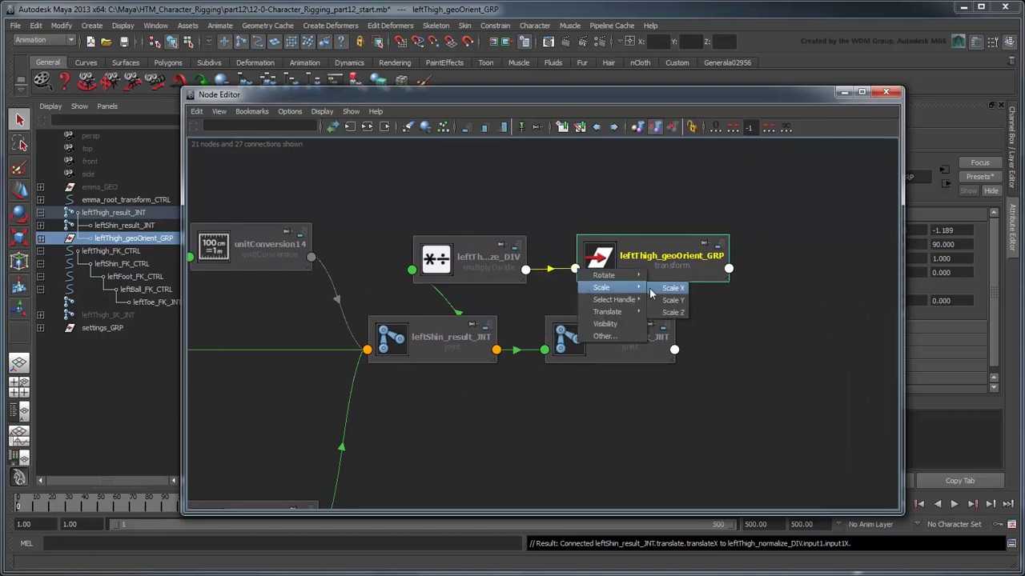
{"action": "left_click", "coordinate": [664, 299]}
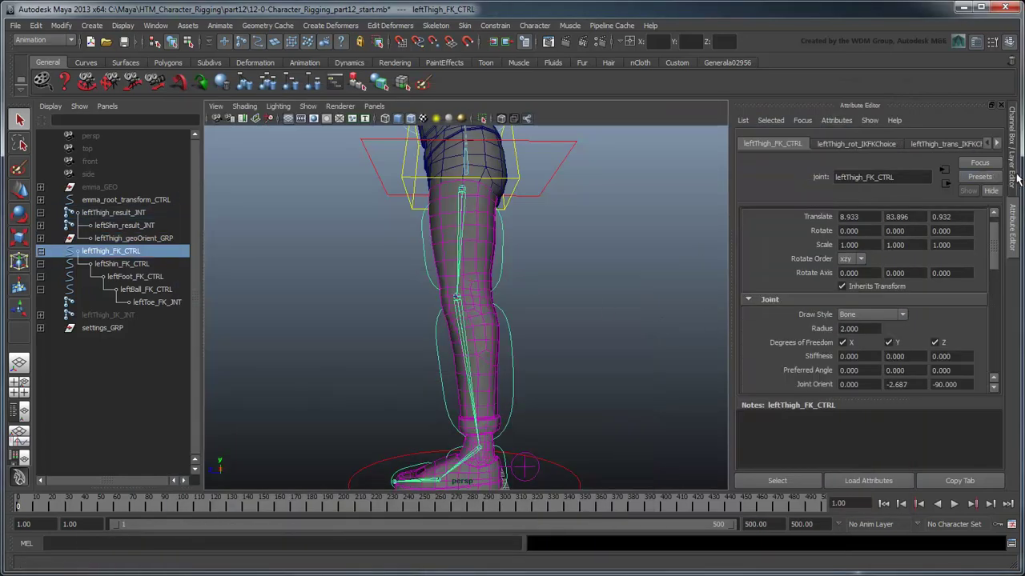
Scrub leftThigh_FK_CTRL's Length up to 3.6, then down to 2.5, checking the thigh mesh stretches
{"action": "left_click", "coordinate": [1011, 144]}
{"action": "left_click", "coordinate": [940, 270]}
{"action": "middle_click_drag", "start_coordinate": [611, 329], "coordinate": [647, 243]}
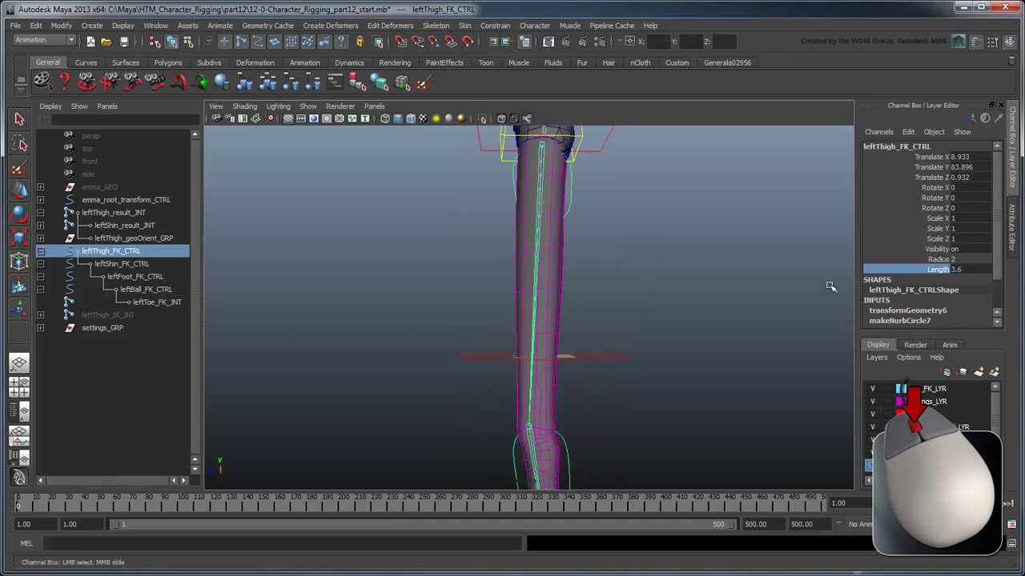
{"action": "mouse_move", "coordinate": [755, 302]}
{"action": "middle_mouse_down"}
{"action": "mouse_move", "coordinate": [735, 304]}
{"action": "mouse_move", "coordinate": [770, 293]}
{"action": "mouse_move", "coordinate": [730, 302]}
{"action": "mouse_move", "coordinate": [757, 297]}
{"action": "mouse_move", "coordinate": [749, 299]}
{"action": "middle_mouse_up"}
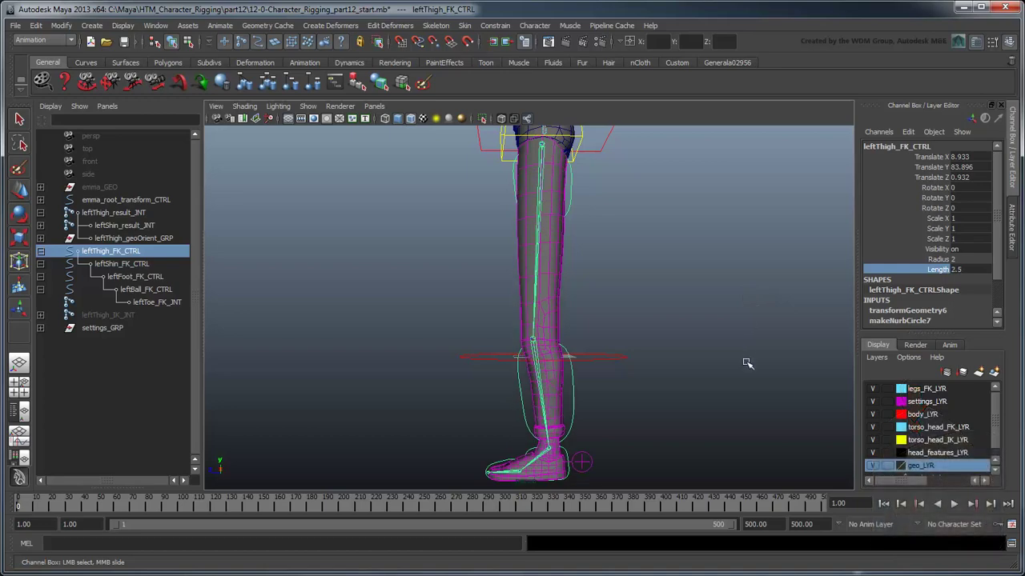
Hide the Outliner and drag leftShin_FK_CTRL's Length from 1.9 to 2.2
{"action": "key", "text": "space"}
{"action": "left_click", "coordinate": [360, 269]}
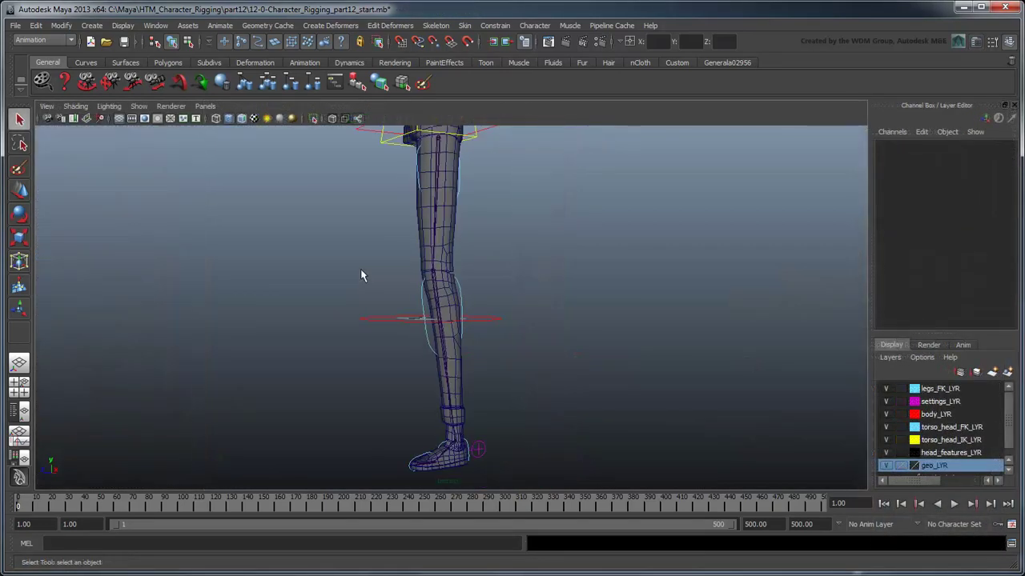
{"action": "left_click", "coordinate": [467, 298]}
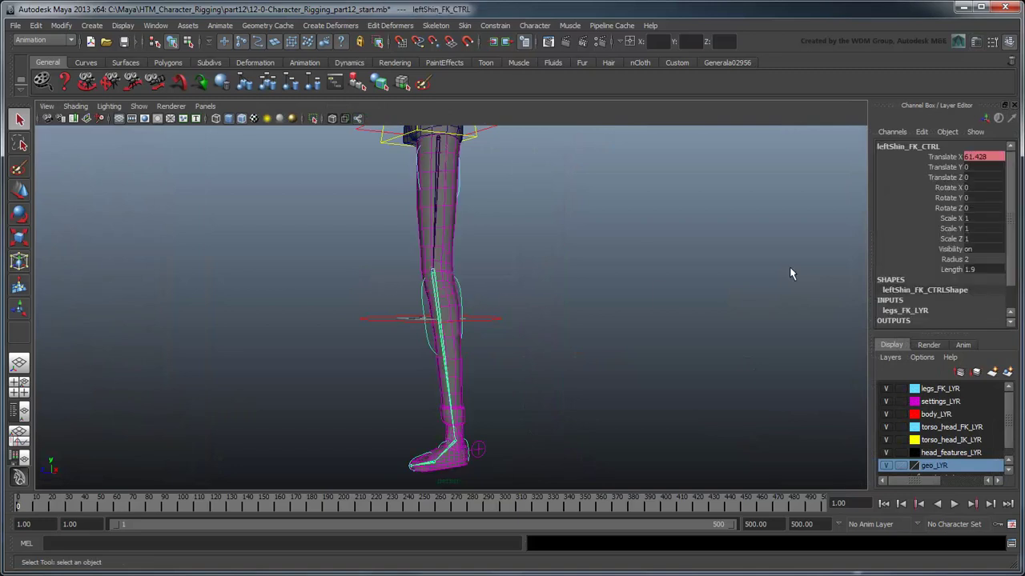
{"action": "left_click", "coordinate": [938, 270]}
{"action": "mouse_move", "coordinate": [697, 300]}
{"action": "middle_mouse_down"}
{"action": "mouse_move", "coordinate": [686, 298]}
{"action": "mouse_move", "coordinate": [701, 299]}
{"action": "middle_mouse_up"}
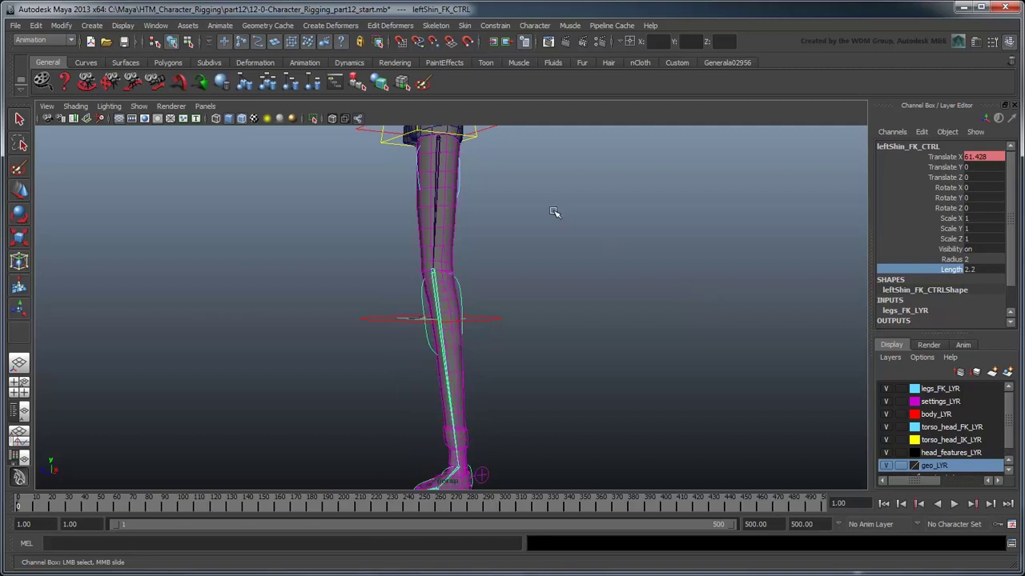